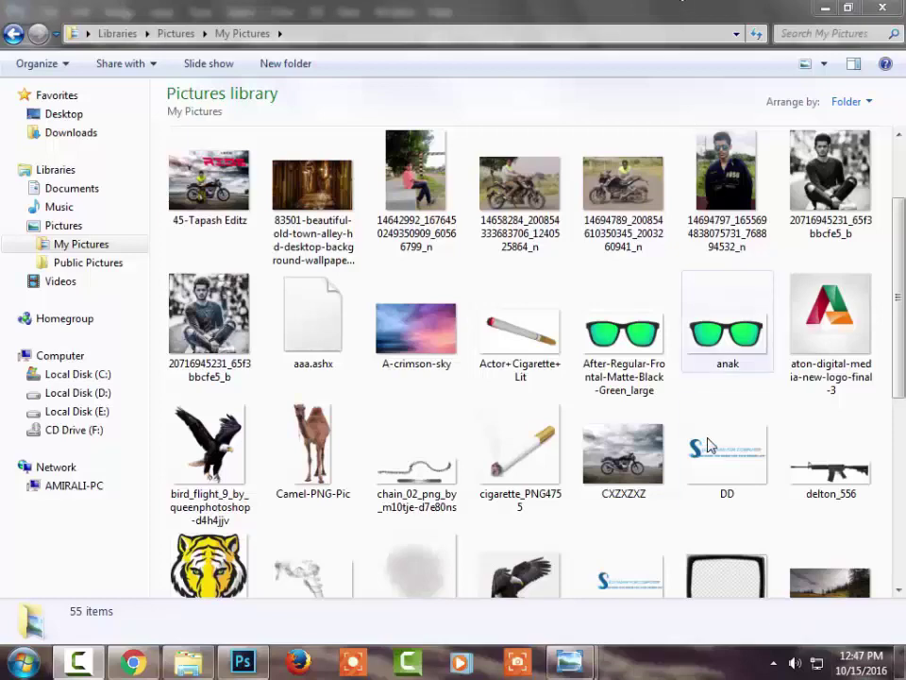
- Drag the CXZXZXZ motorcycle photo from the Pictures library over to Photoshop
click(624, 454)
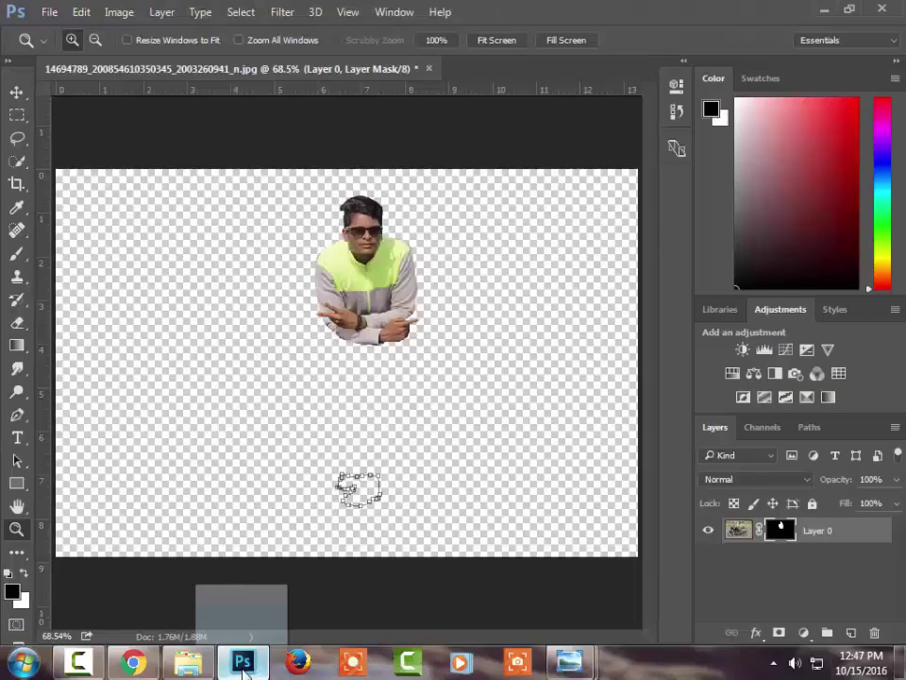
drag(241, 661, 479, 73)
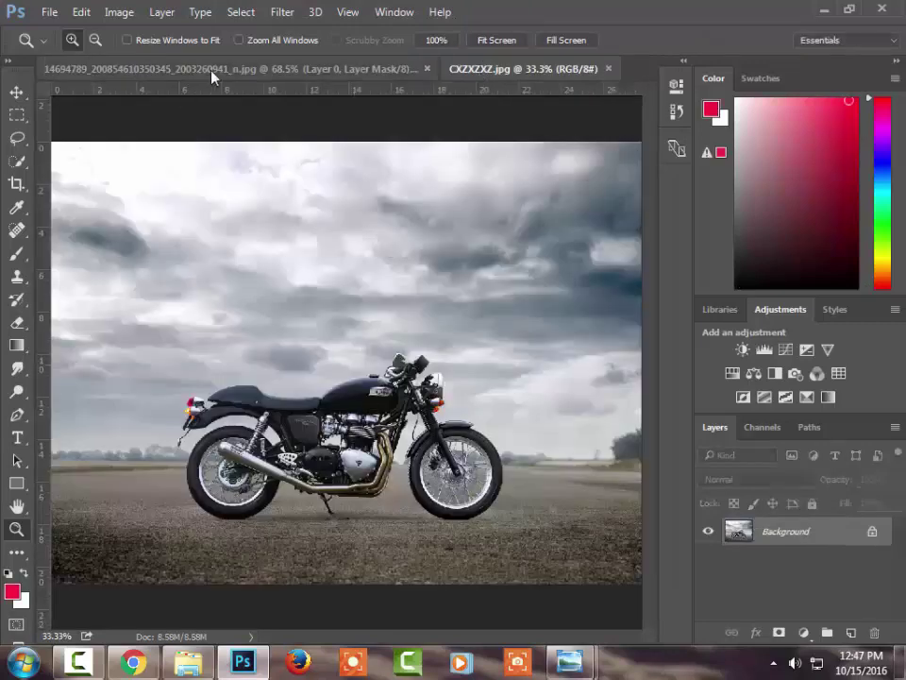
- Unlock the motorcycle background and move the cut-out man onto it behind the seat
click(873, 536)
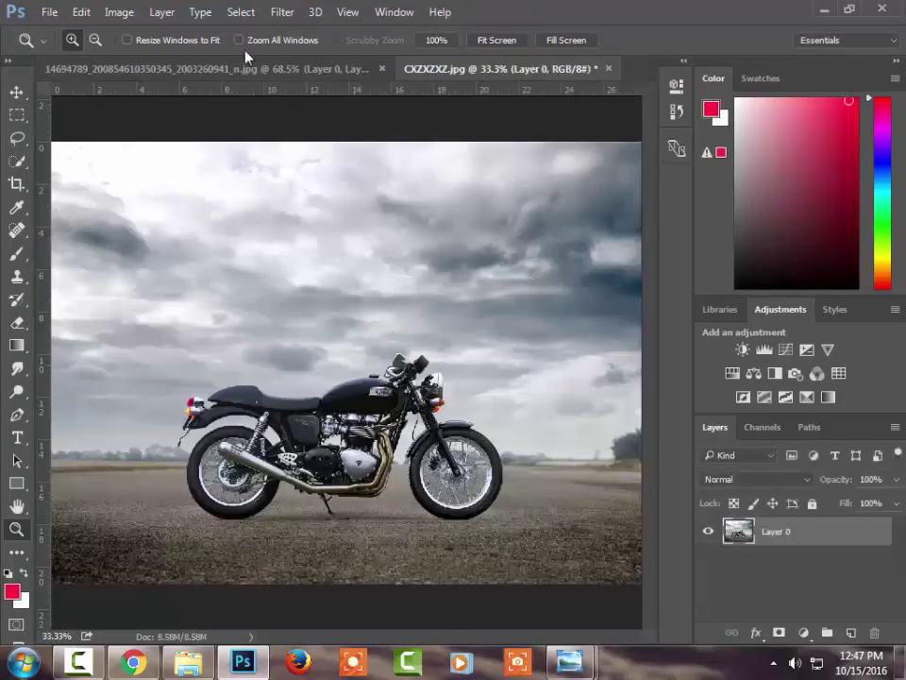
click(236, 68)
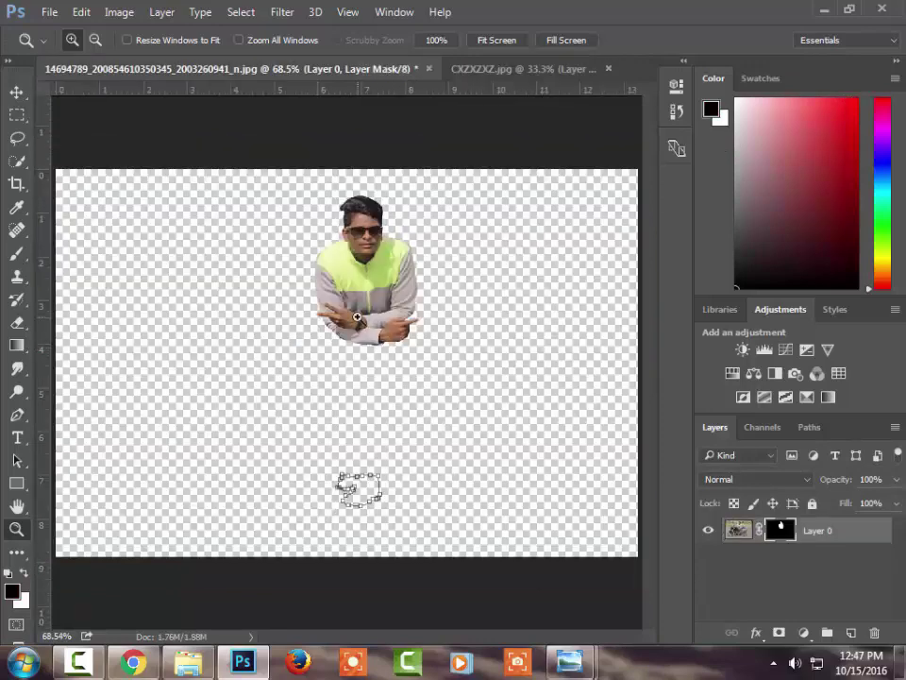
key(v)
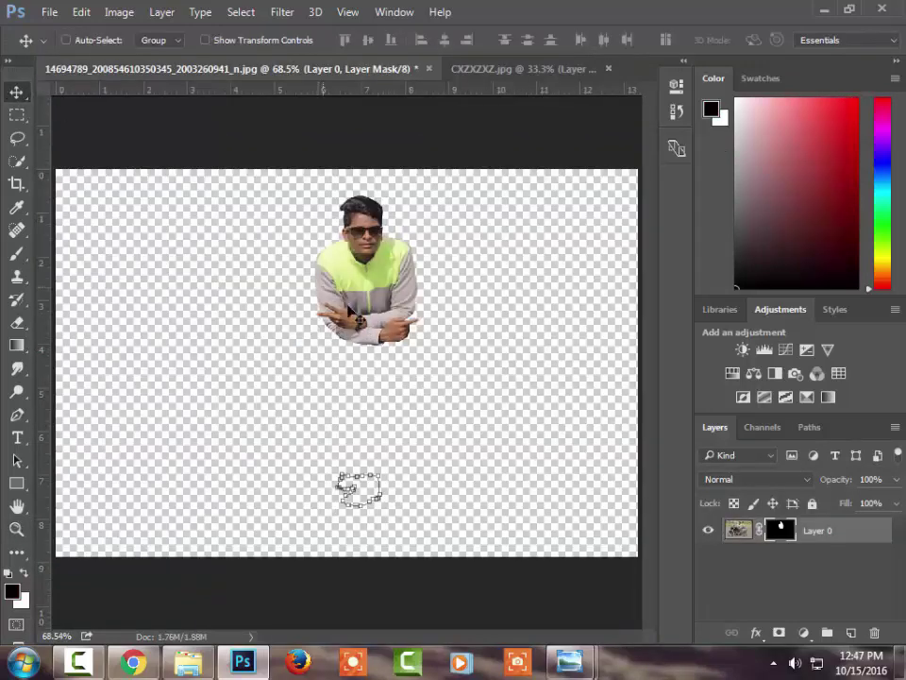
mouse_move(350, 311)
mouse_down()
mouse_move(351, 373)
mouse_move(302, 376)
mouse_move(293, 387)
mouse_up()
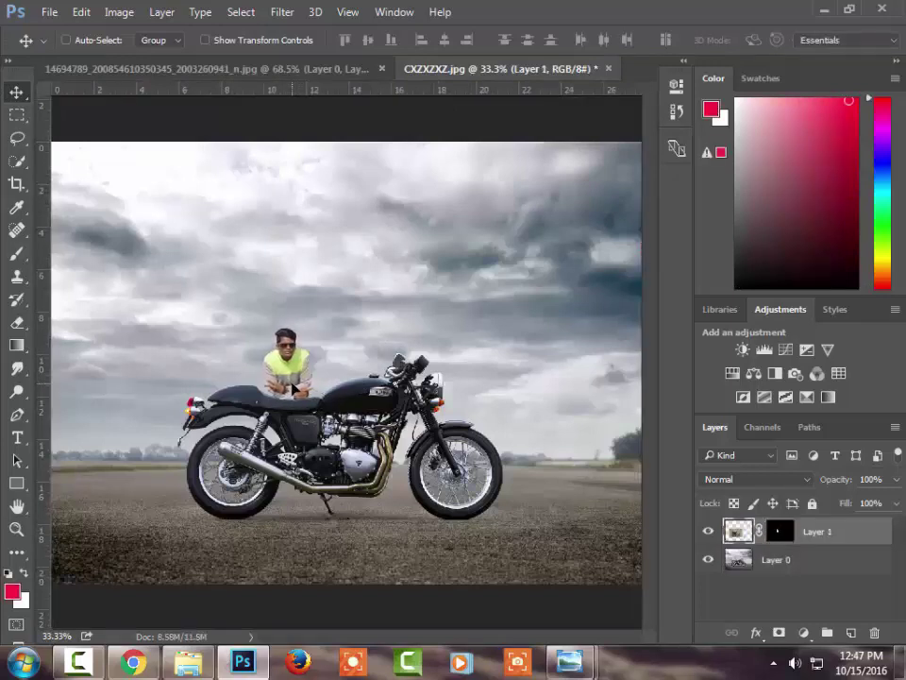
key(z)
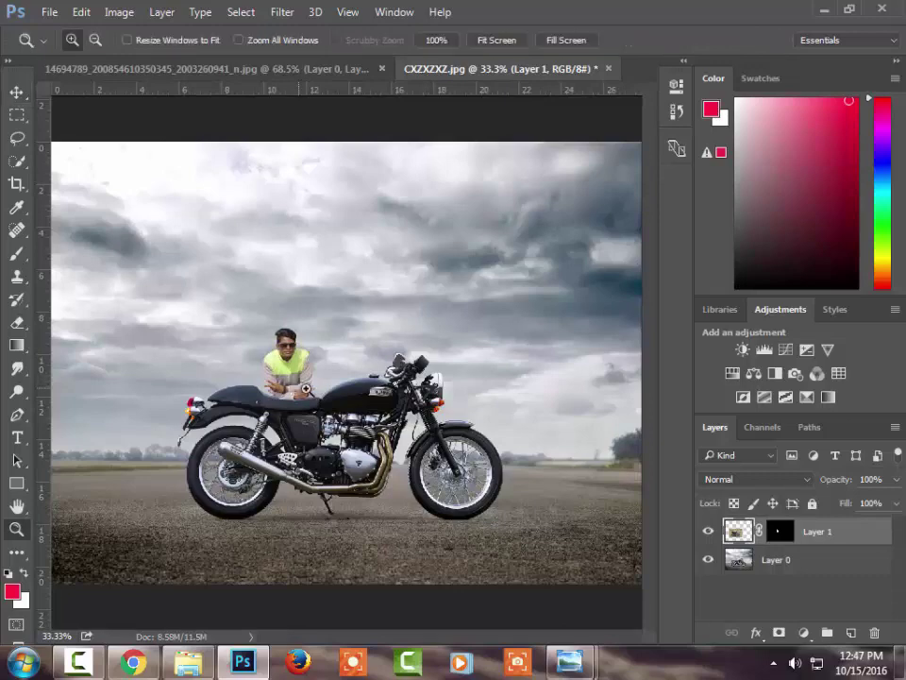
click(295, 389)
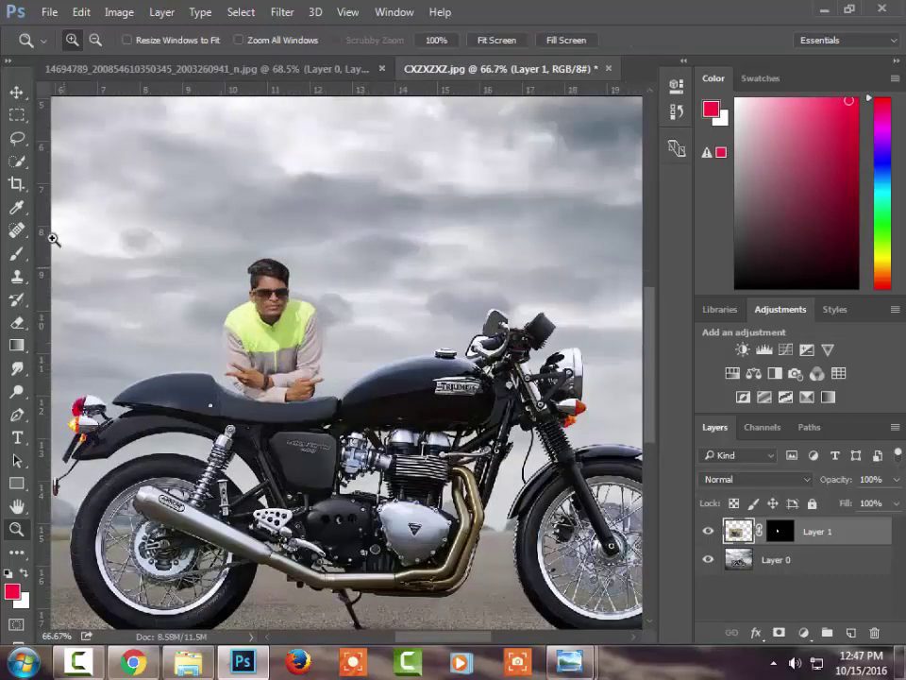
- Free-transform the man to about 119% and shift him down and left
click(17, 114)
right_click(231, 329)
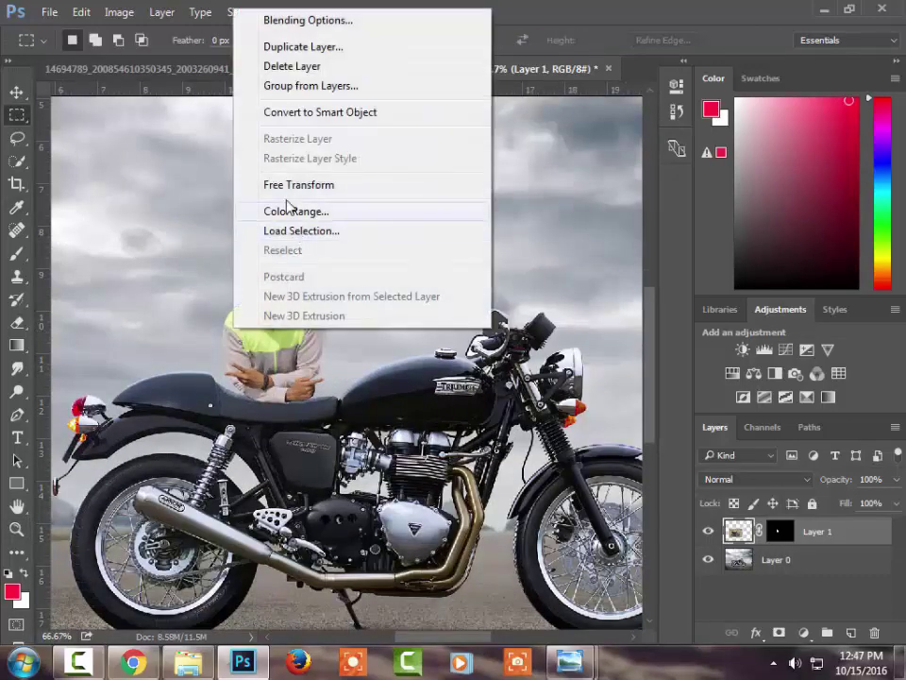
click(293, 184)
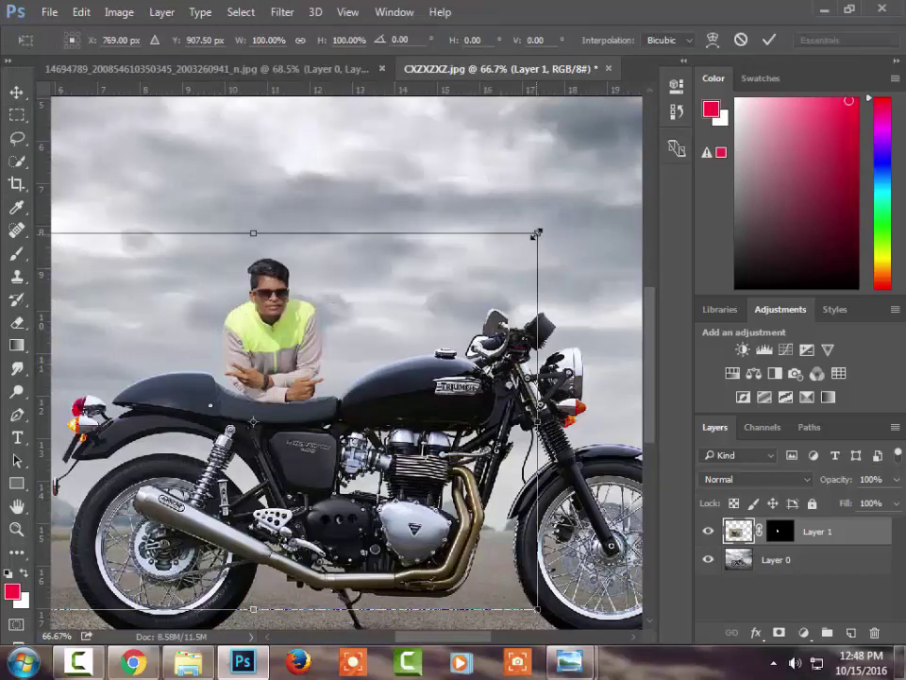
drag(536, 233, 587, 203)
drag(401, 343, 374, 365)
drag(561, 224, 626, 182)
key(Return)
- Warp the man so his folded arms bend down onto the seat
key(m)
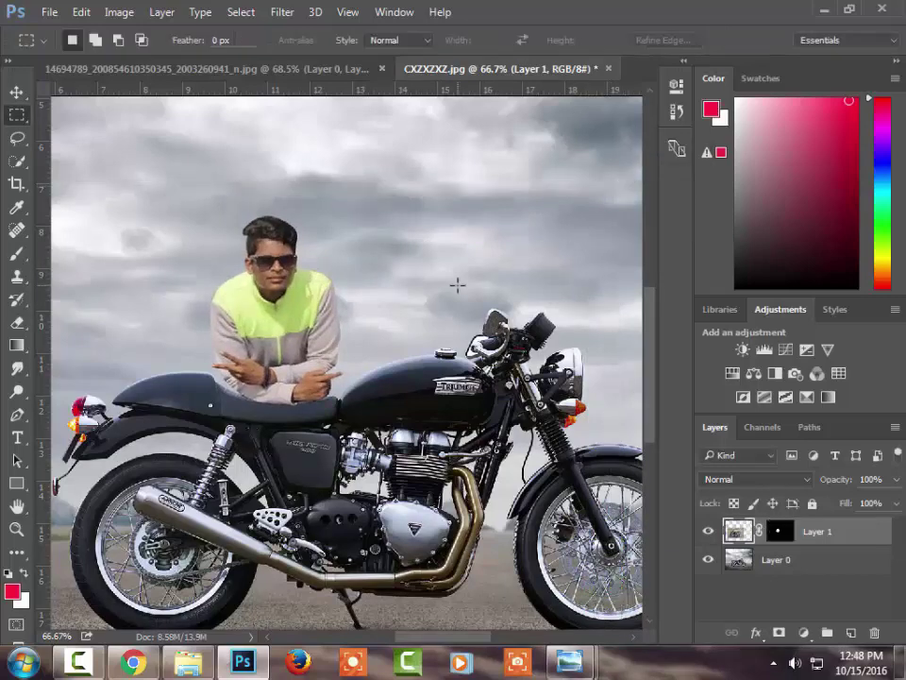
right_click(253, 295)
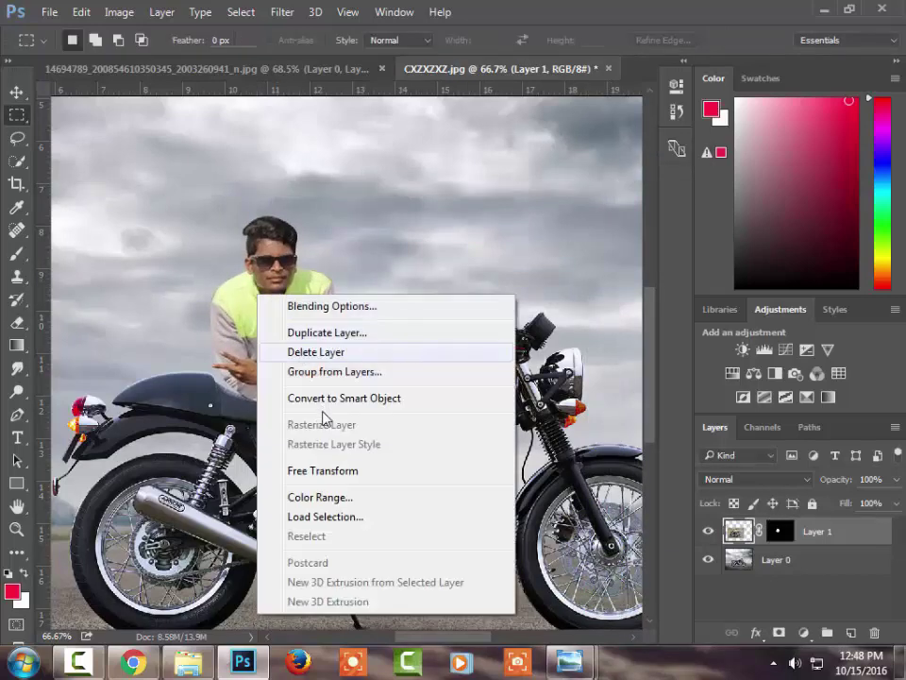
click(323, 469)
right_click(304, 272)
click(321, 185)
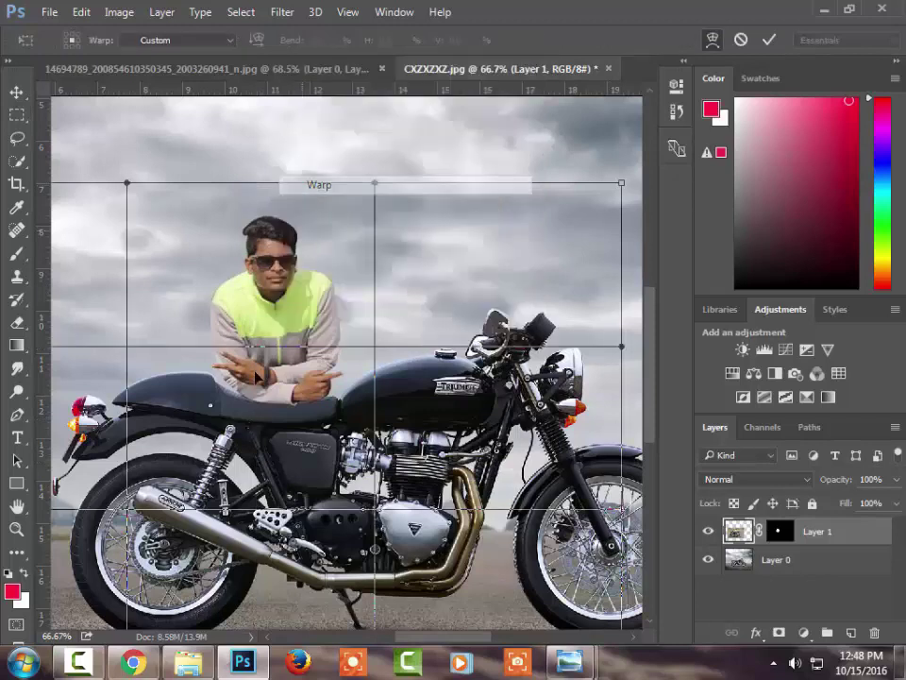
drag(239, 402, 337, 379)
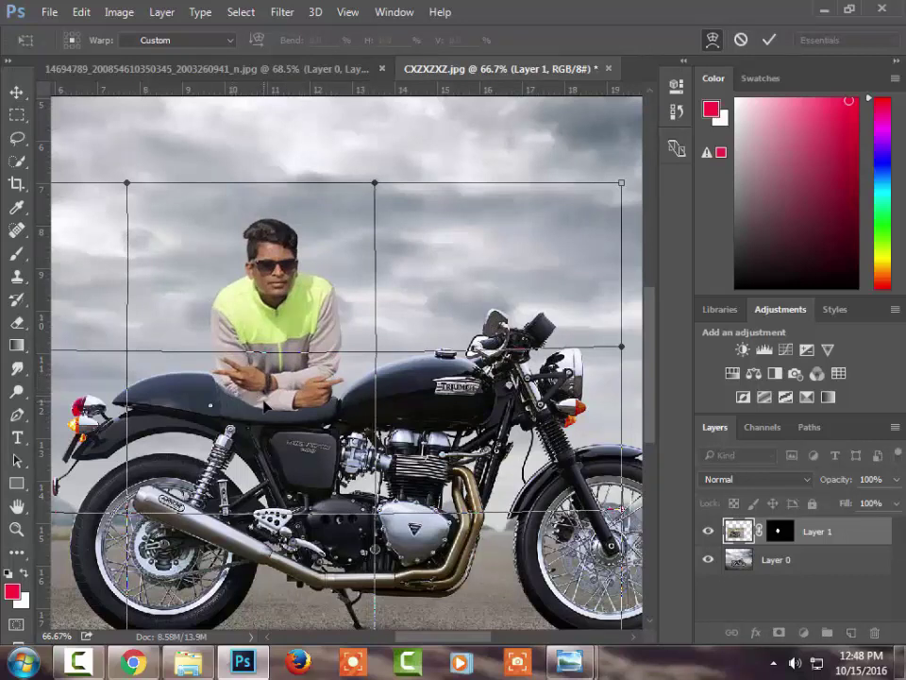
drag(267, 402, 266, 398)
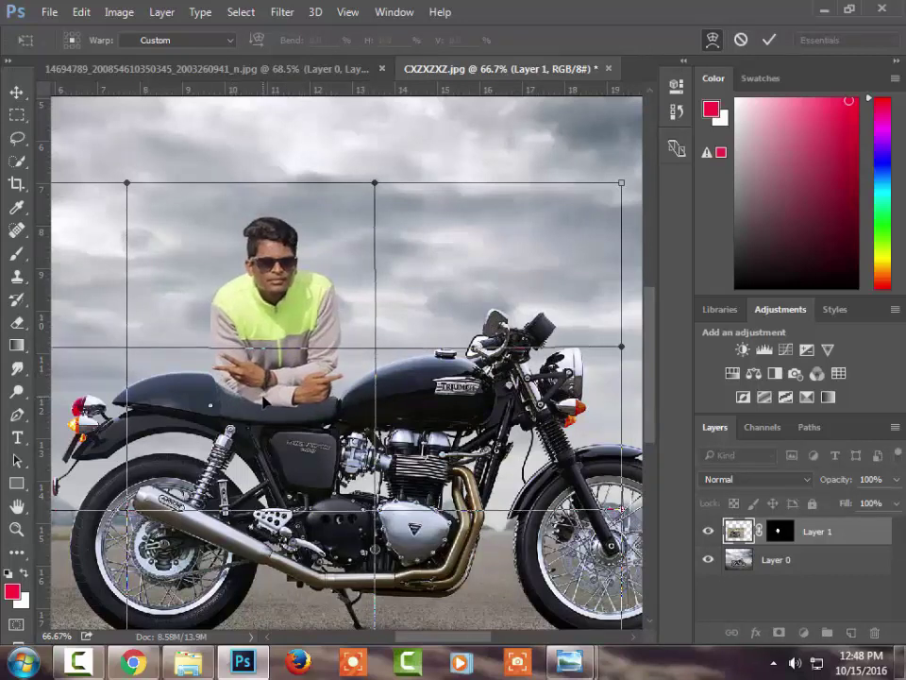
key(Return)
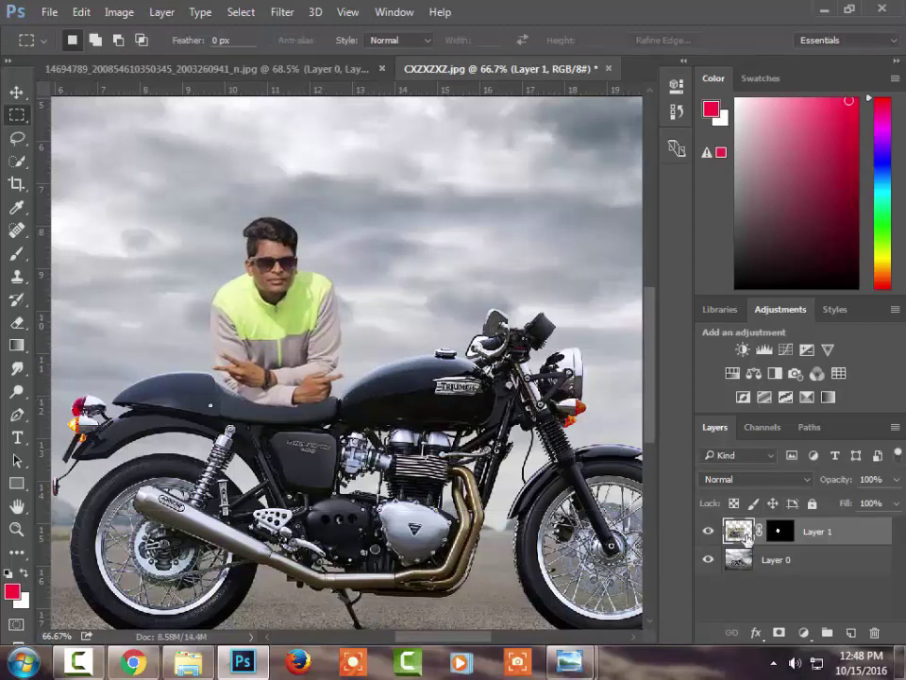
- Set up the Brush tool with default black and white colours, discarding a stray new layer
click(852, 633)
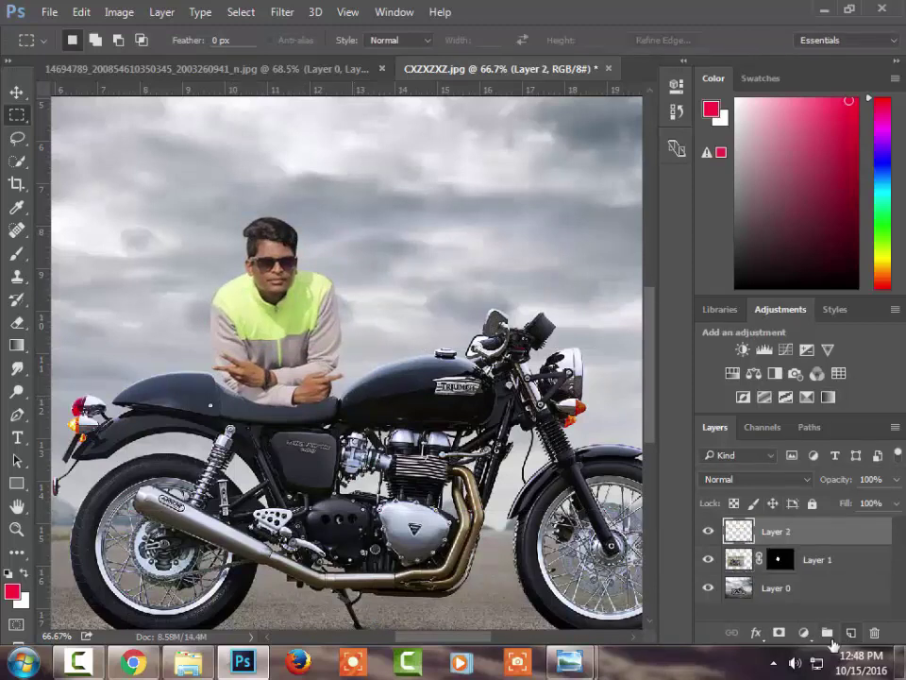
key(b)
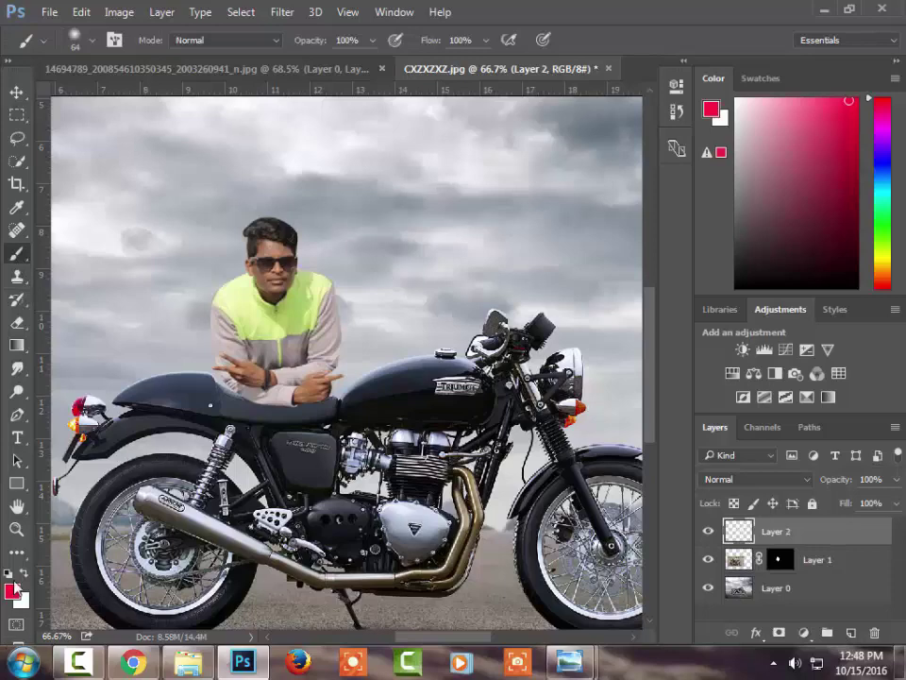
click(8, 573)
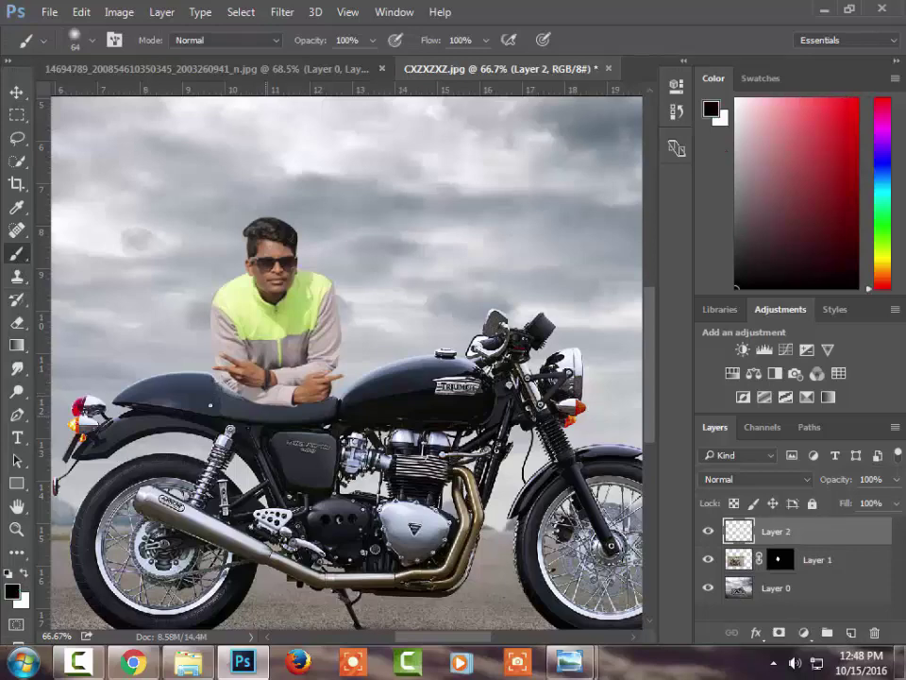
click(22, 664)
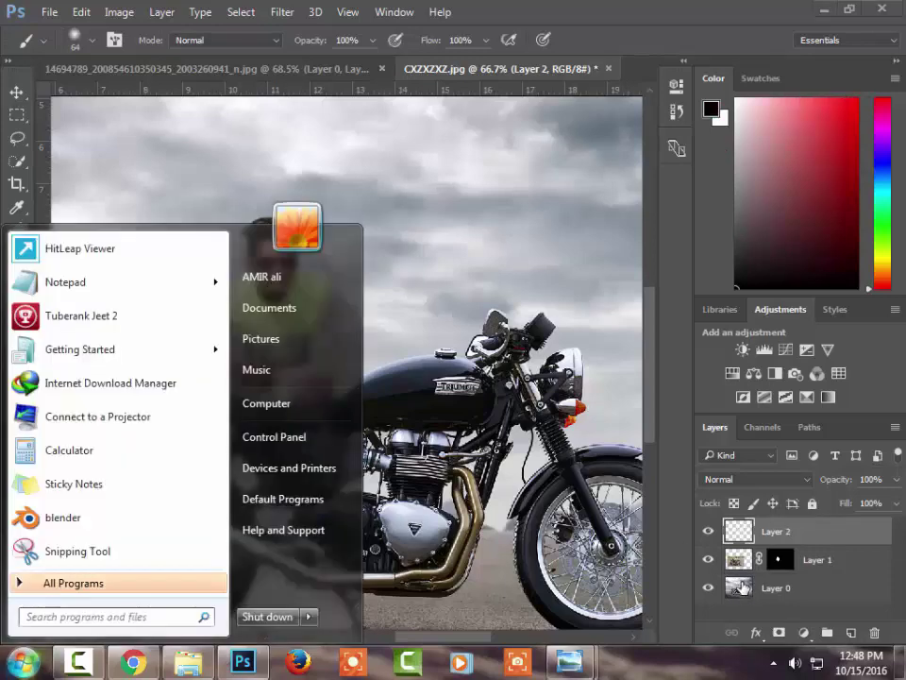
click(632, 563)
key(ctrl+z)
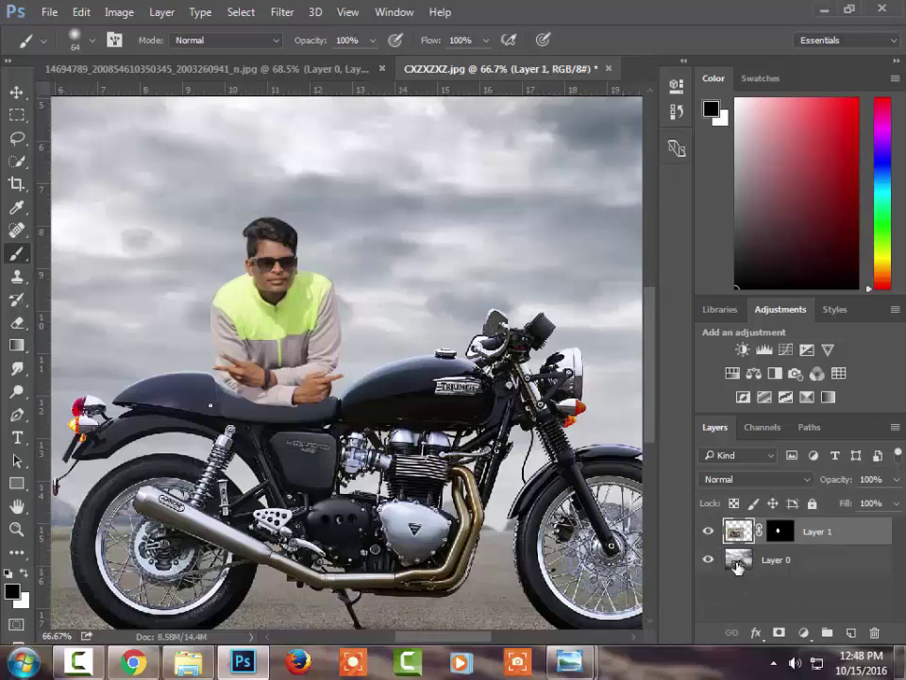
- Add a layer above Layer 0, paint a black shadow under the arms, set opacity 42%
click(737, 563)
click(850, 633)
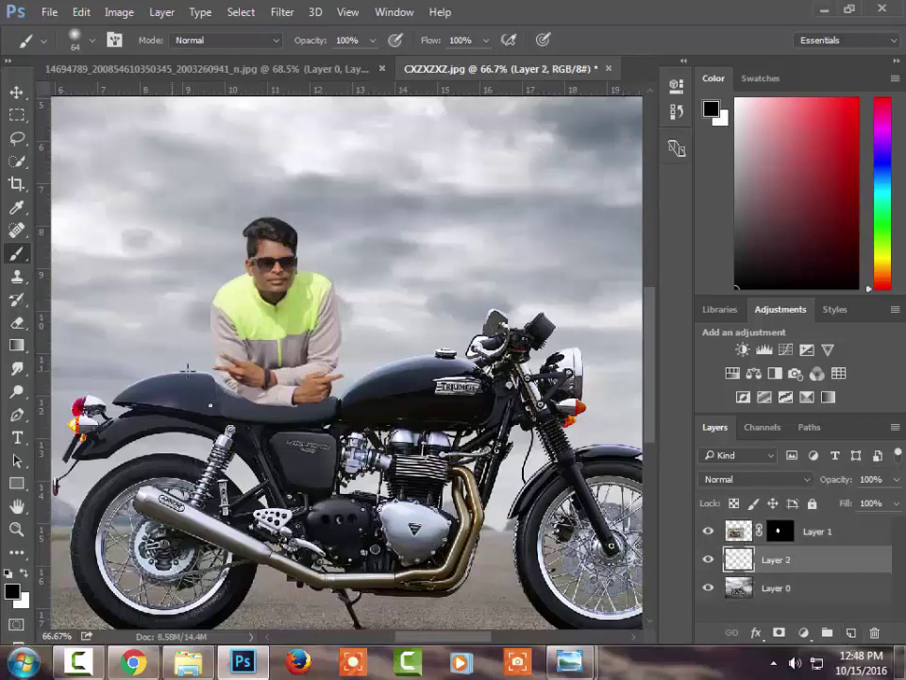
drag(215, 387, 266, 404)
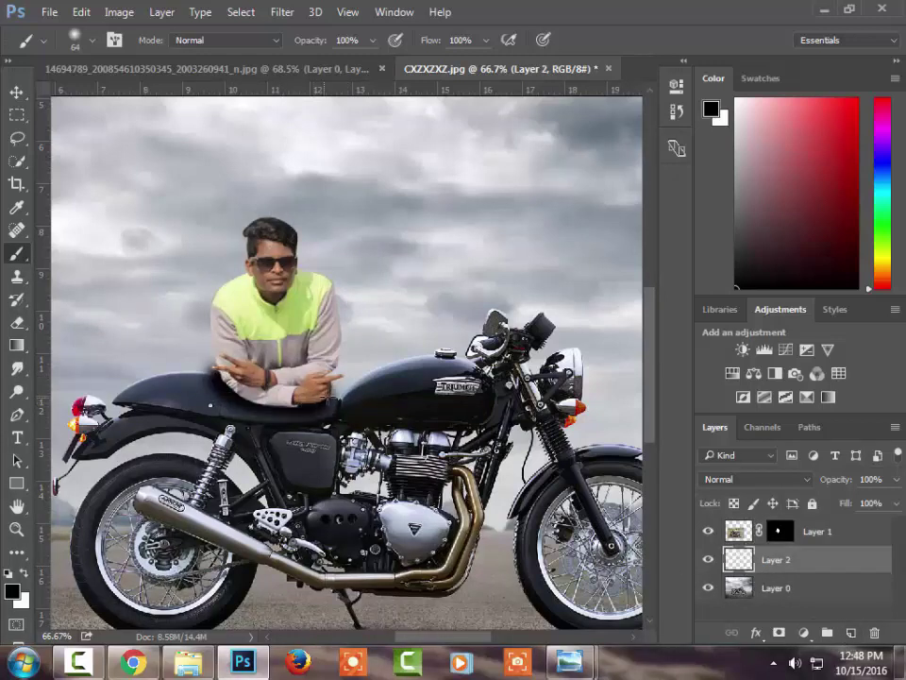
click(896, 480)
drag(892, 504, 835, 505)
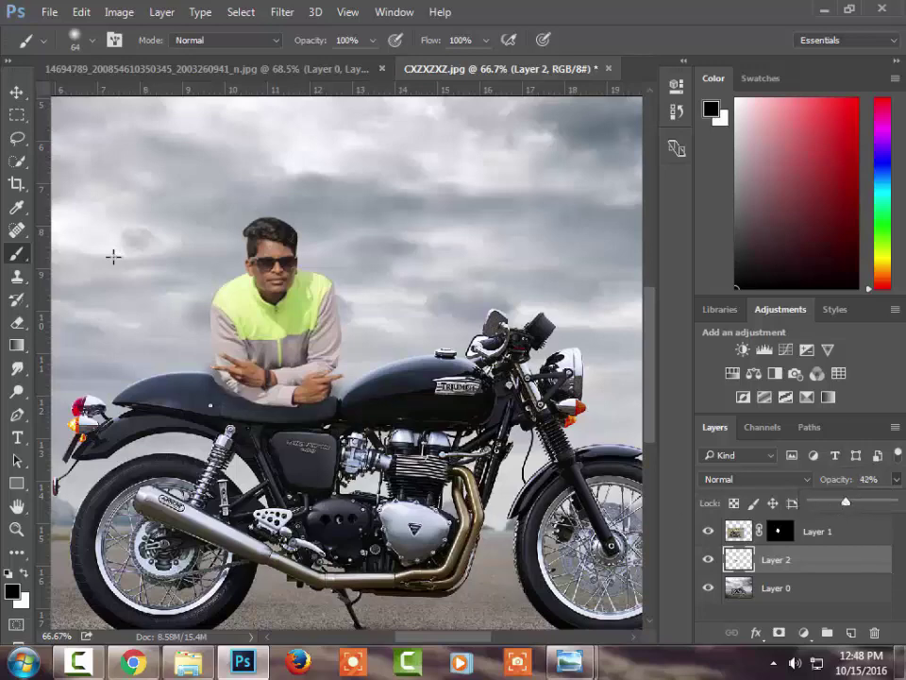
- Fit the image on screen and bring up the Pictures library in Explorer
key(z)
right_click(326, 366)
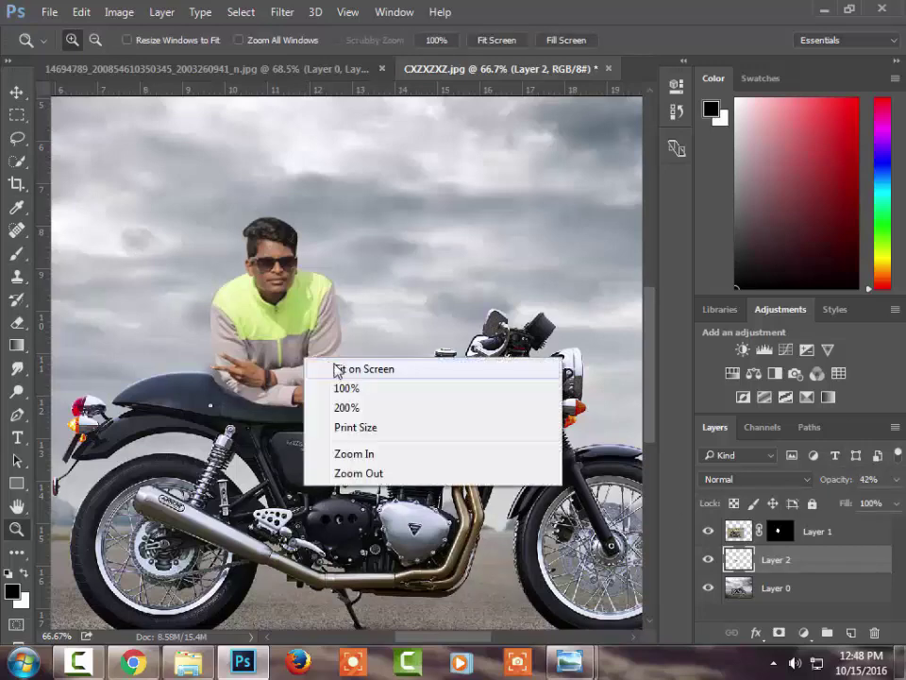
click(336, 370)
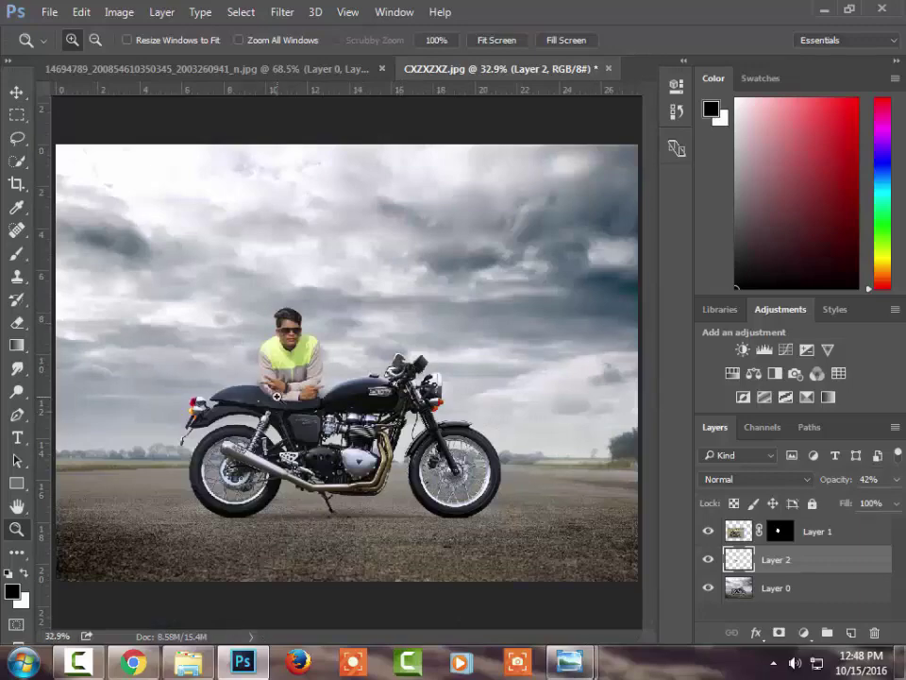
click(188, 662)
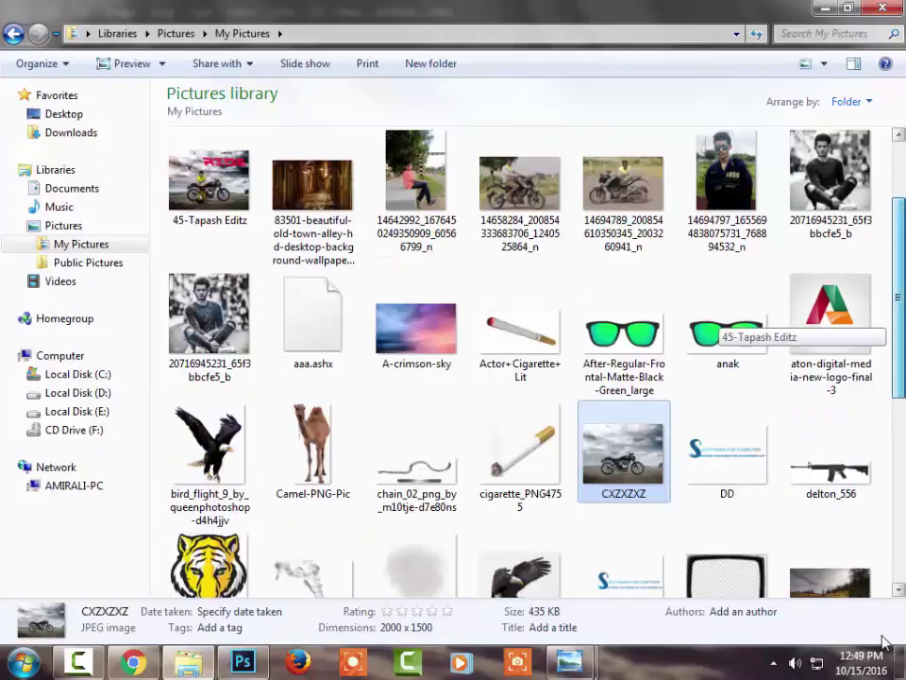
scroll(859, 482, down, 5)
scroll(859, 481, up, 5)
scroll(859, 481, down, 5)
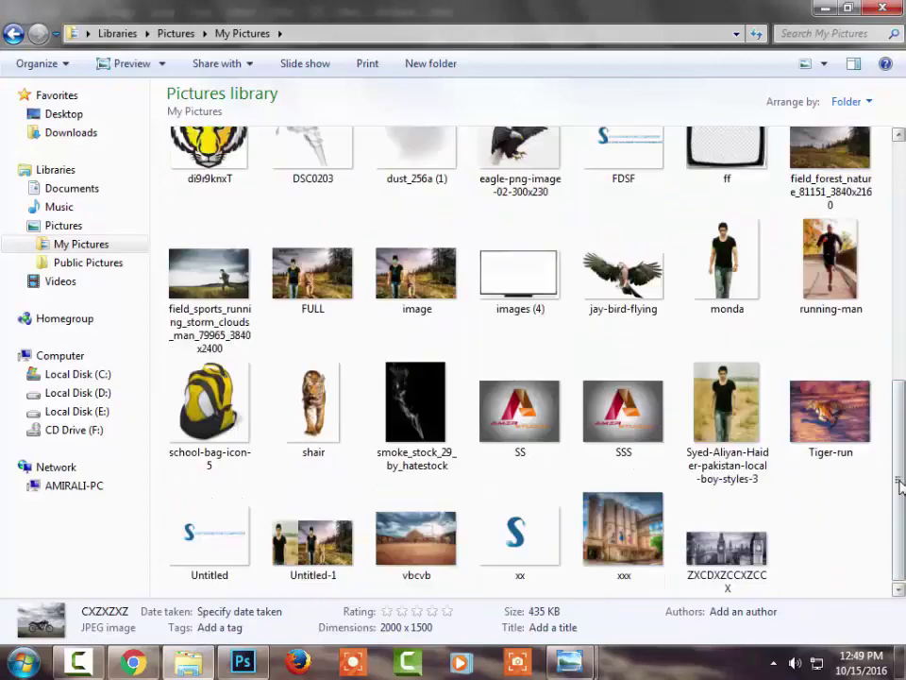
- Bring in the yellow school bag, enlarge it to about 115%, and set it by the rear wheel
mouse_move(210, 406)
mouse_down()
mouse_move(242, 661)
mouse_move(292, 557)
mouse_move(283, 550)
mouse_up()
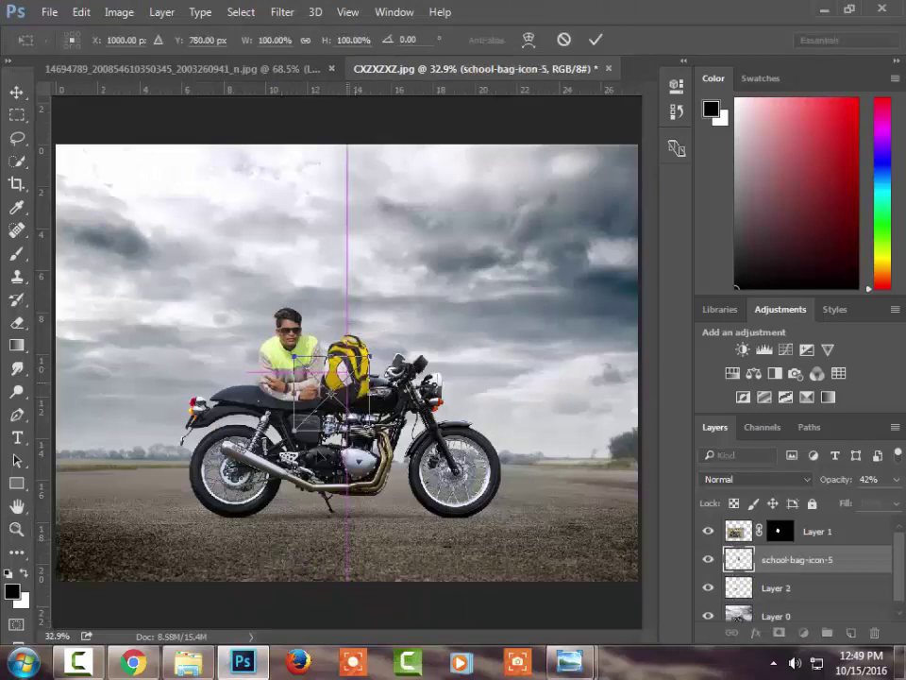
drag(339, 377, 283, 484)
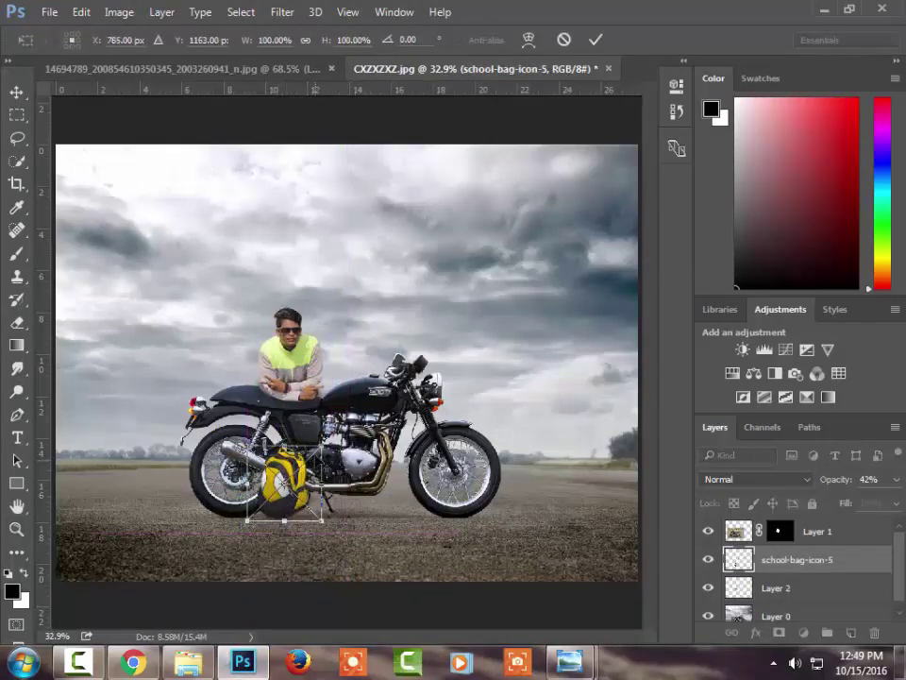
drag(323, 520, 334, 532)
drag(274, 489, 295, 520)
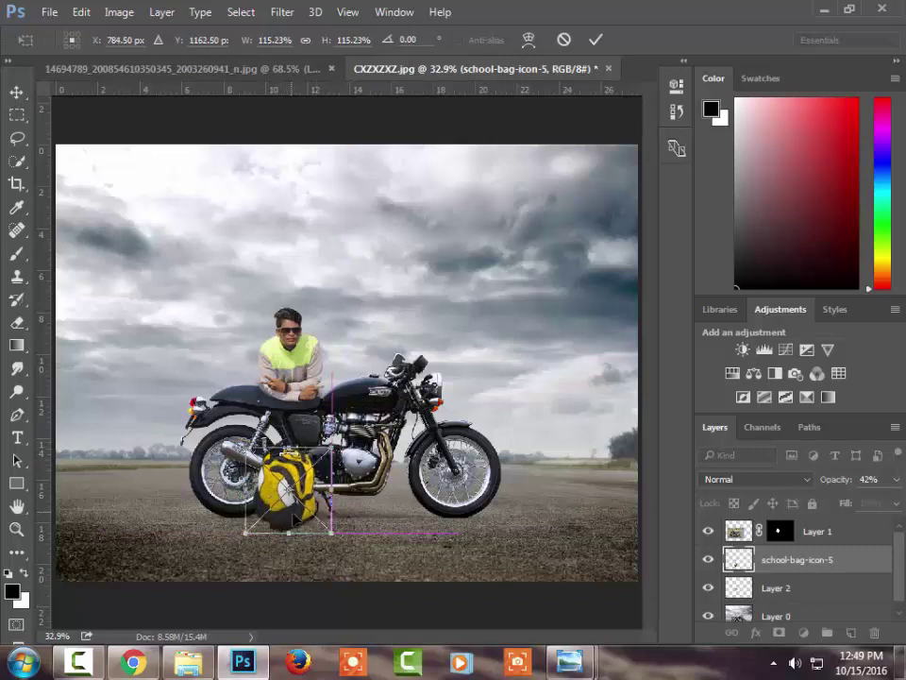
key(Return)
key(z)
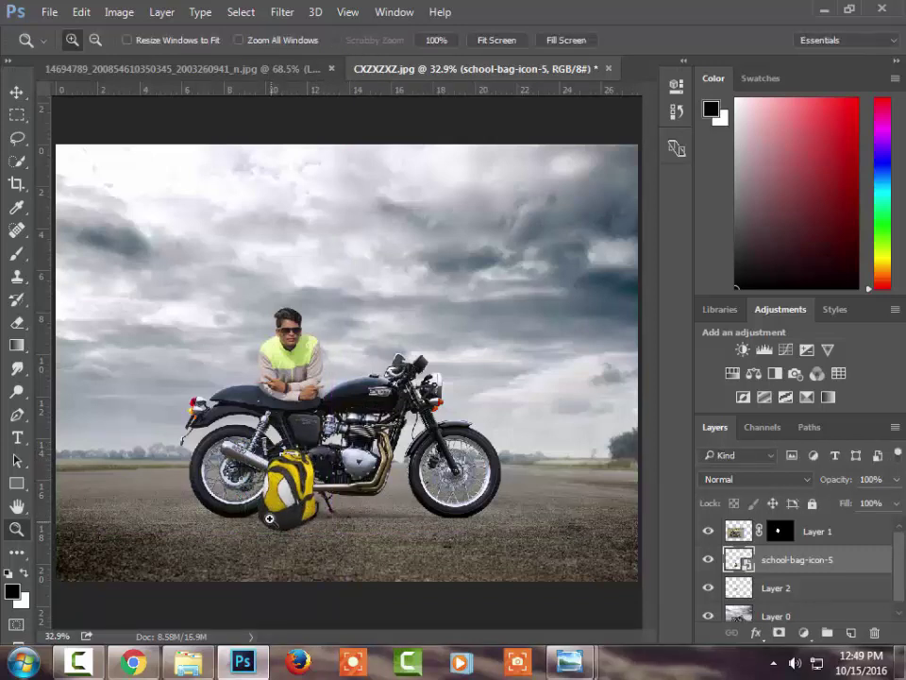
key(v)
drag(282, 511, 290, 519)
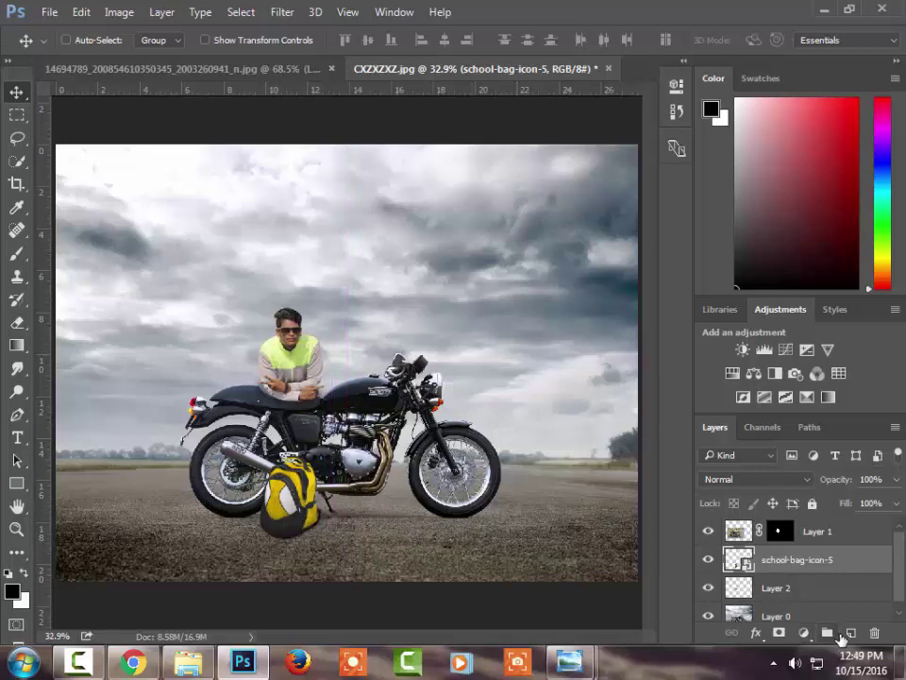
- Select Layer 2 with the brush, zoom in on the rider, then fit the image back on screen
scroll(797, 587, down, 1)
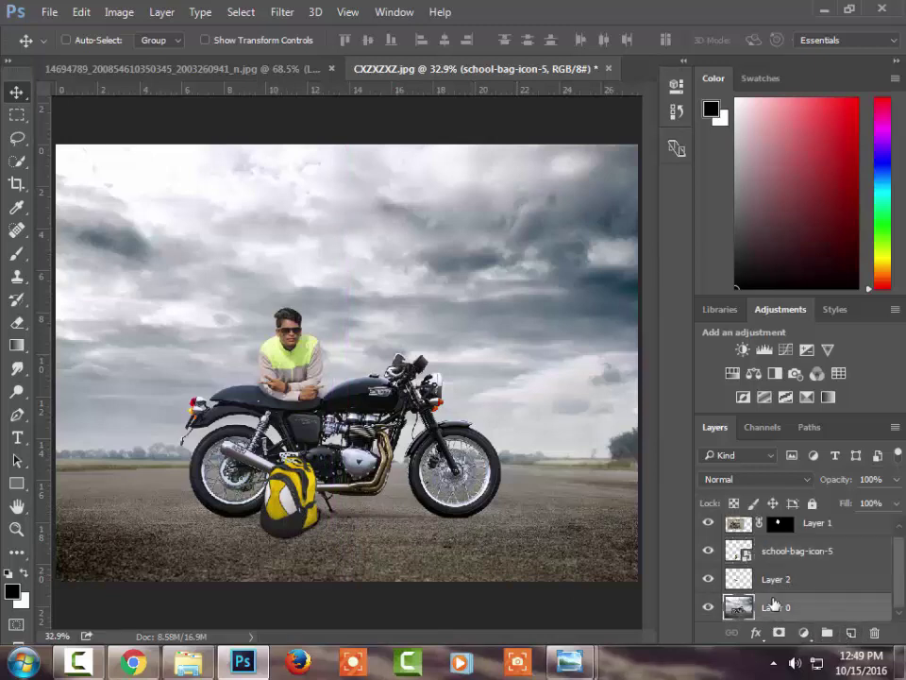
click(772, 585)
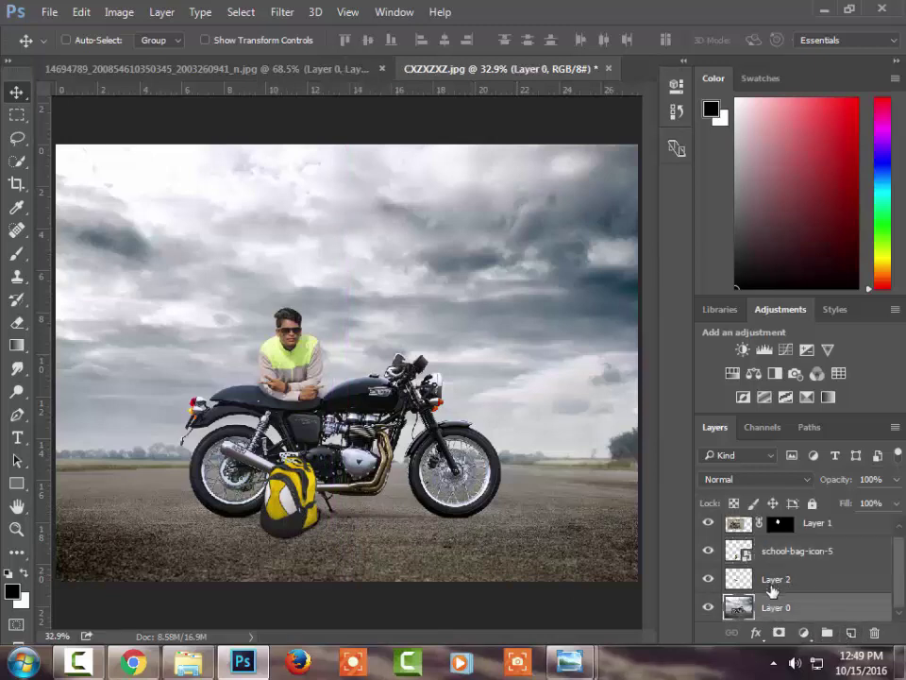
click(16, 254)
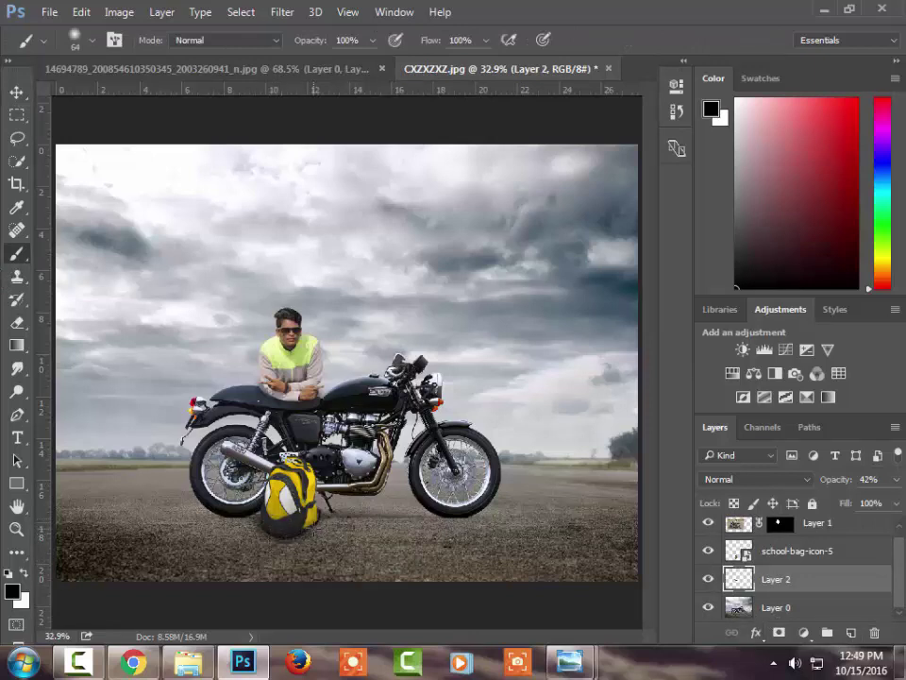
key(z)
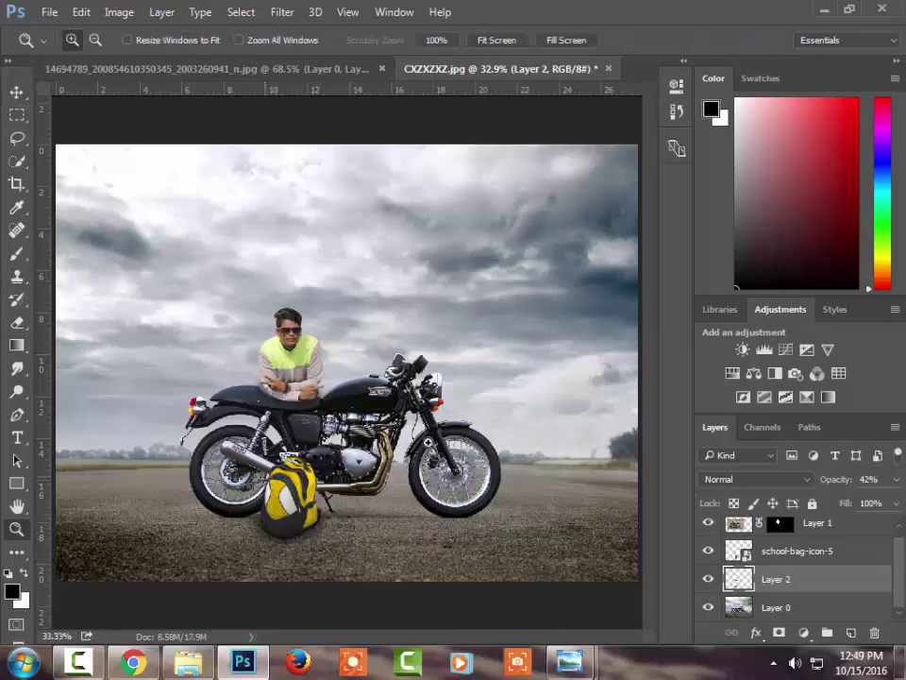
click(331, 380)
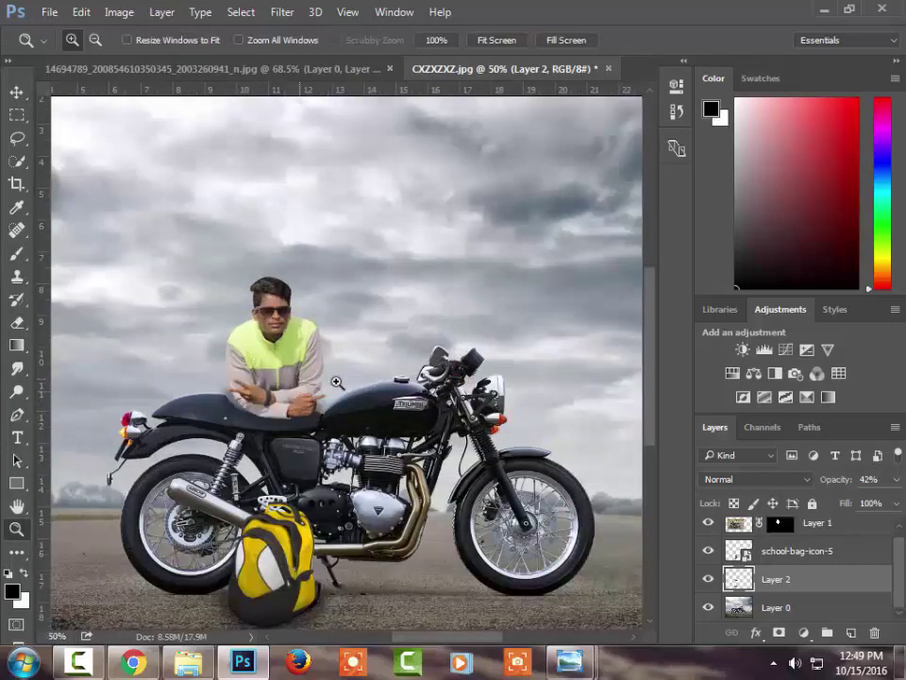
right_click(327, 361)
click(355, 370)
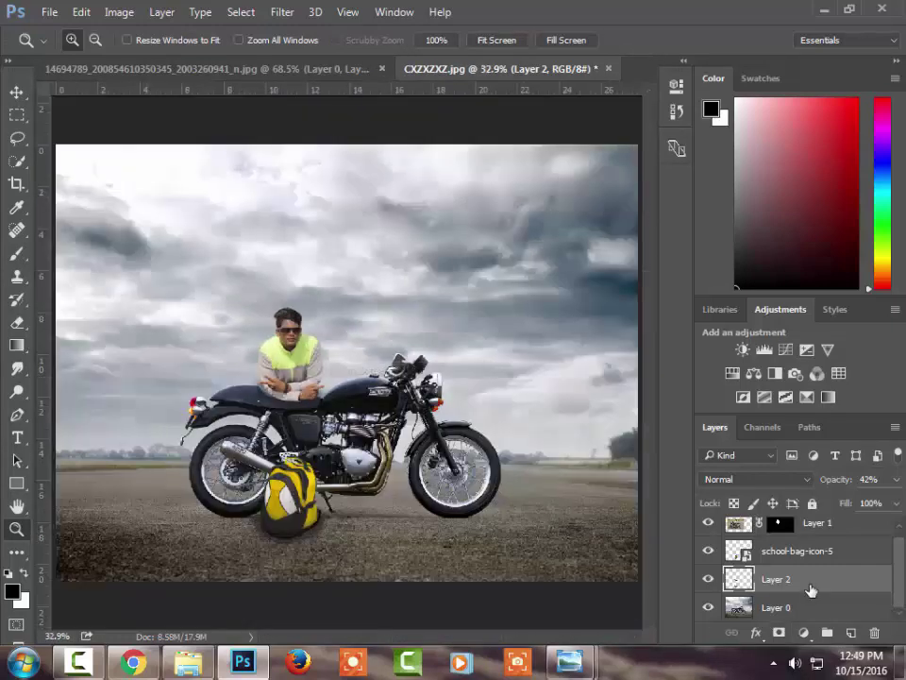
- Open the walpaper folder on Local Disk (D:) and select the flare image
click(188, 662)
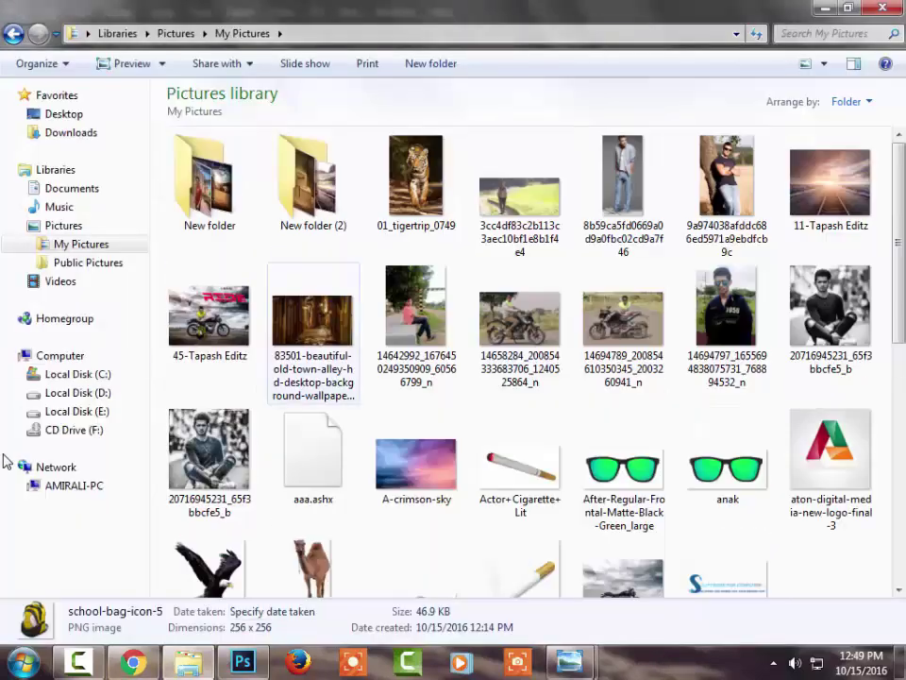
click(98, 393)
click(197, 449)
double_click(200, 467)
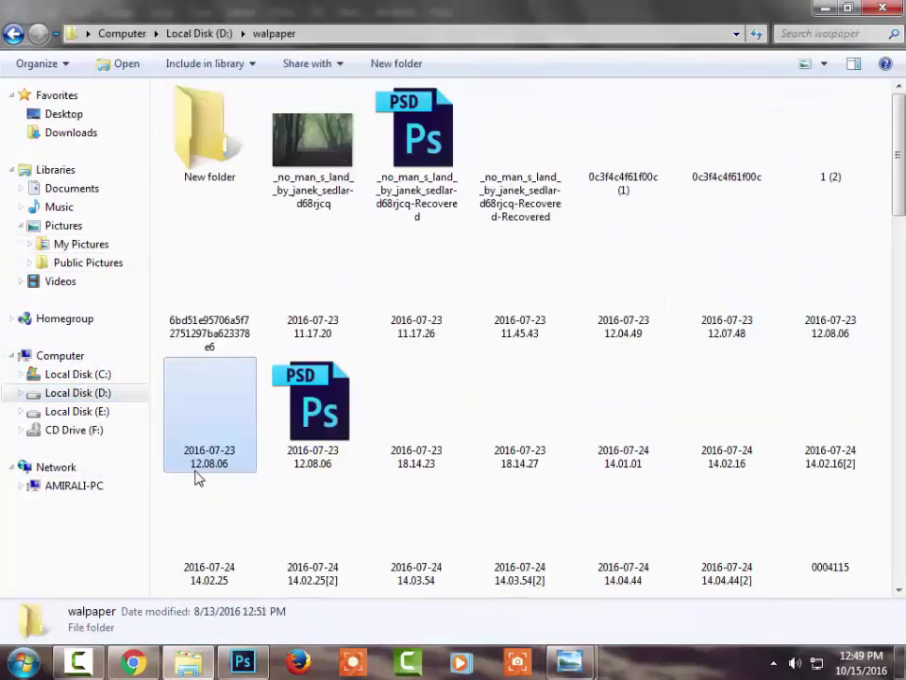
click(635, 184)
- Place the flare wallpaper, enlarge and reposition it, and set its blend mode to Screen
drag(616, 250, 336, 395)
drag(580, 205, 636, 174)
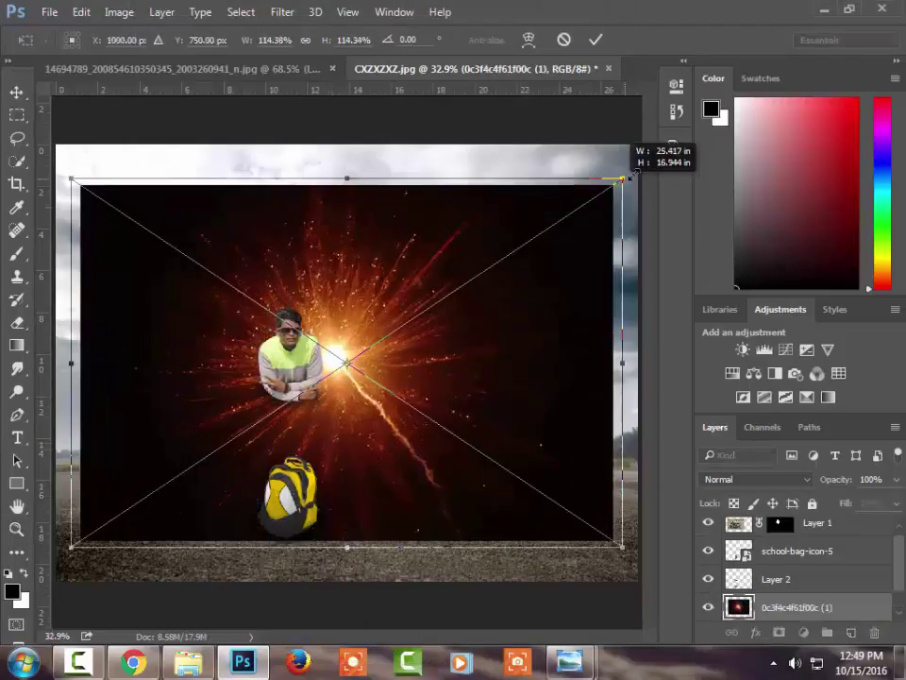
mouse_move(391, 548)
mouse_down()
mouse_move(460, 493)
mouse_move(447, 584)
mouse_up()
key(Return)
click(805, 479)
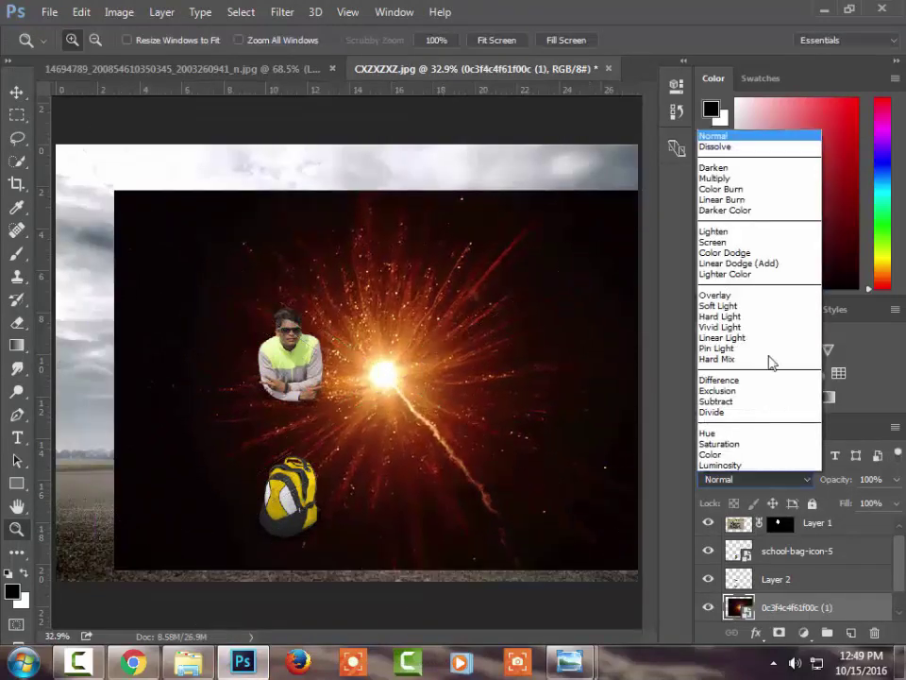
click(734, 243)
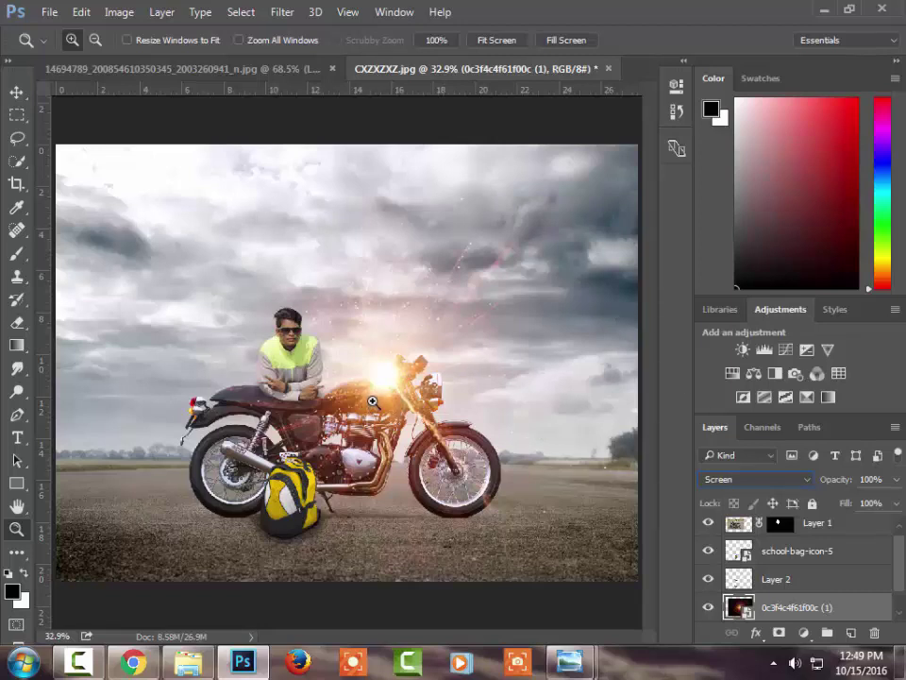
- Apply a radius 133 Gaussian Blur to the flare and move the glow over the front wheel
click(17, 91)
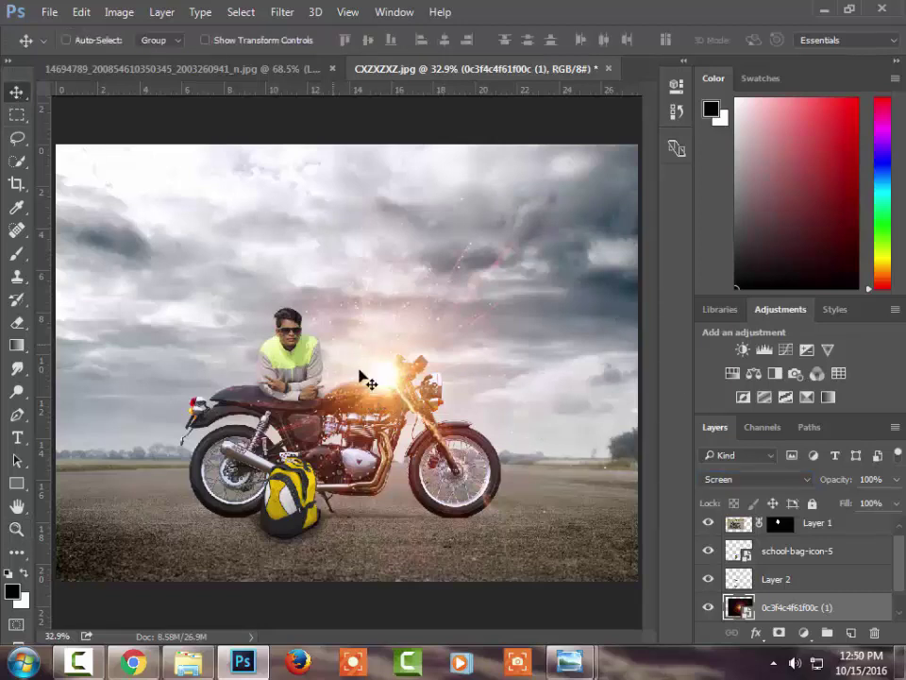
mouse_move(368, 378)
mouse_down()
mouse_move(335, 347)
mouse_move(307, 296)
mouse_up()
click(281, 12)
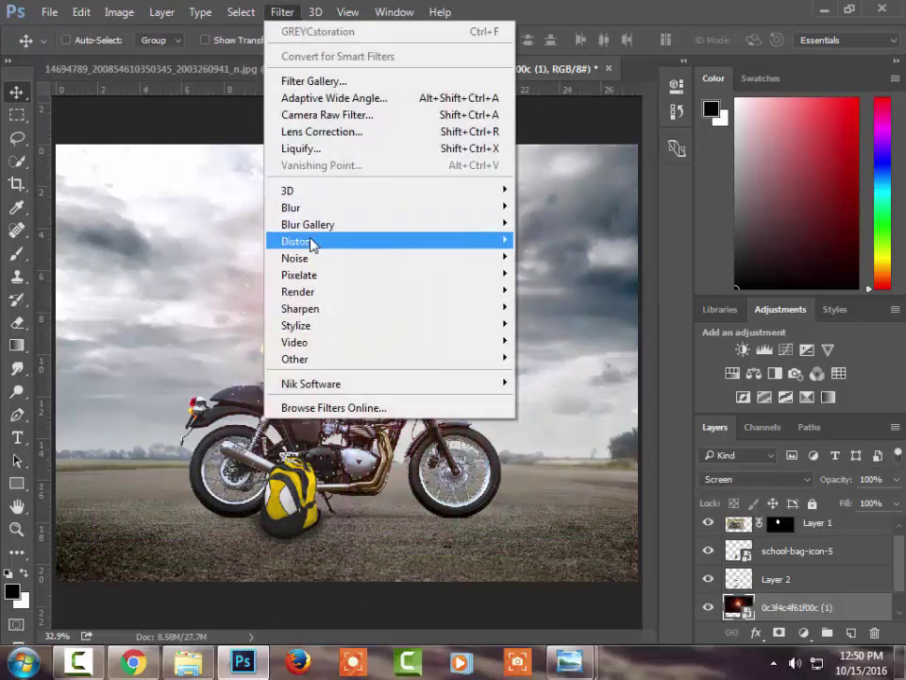
mouse_move(290, 207)
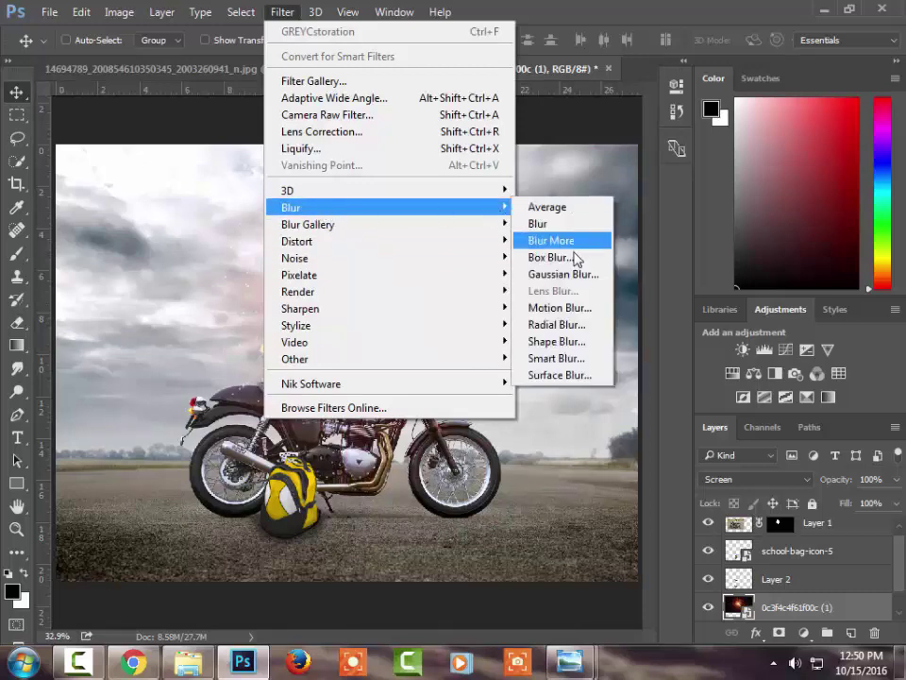
click(566, 273)
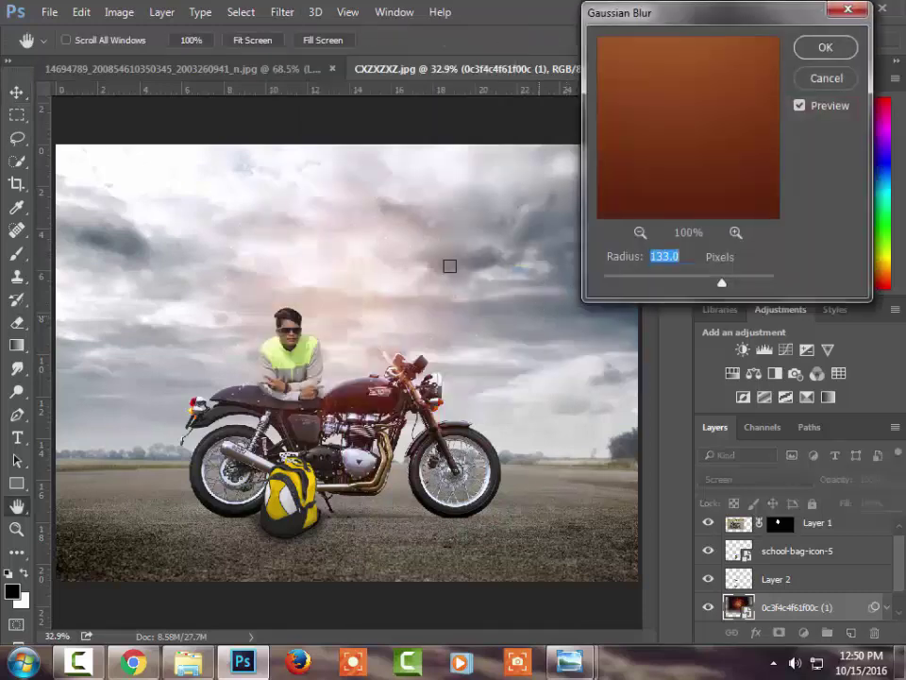
click(831, 48)
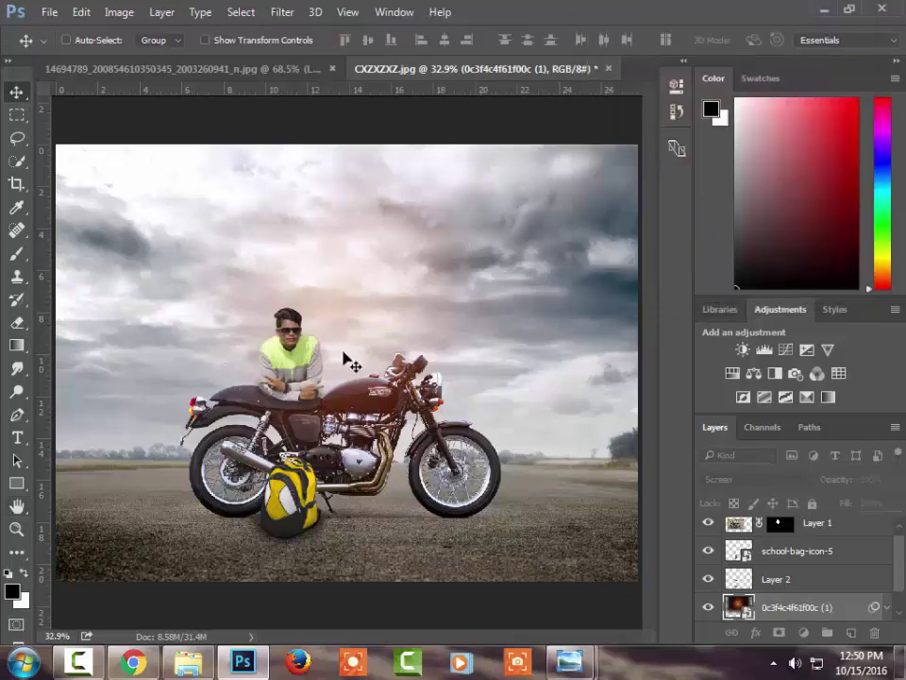
mouse_move(340, 302)
mouse_down()
mouse_move(192, 450)
mouse_move(428, 490)
mouse_move(57, 466)
mouse_up()
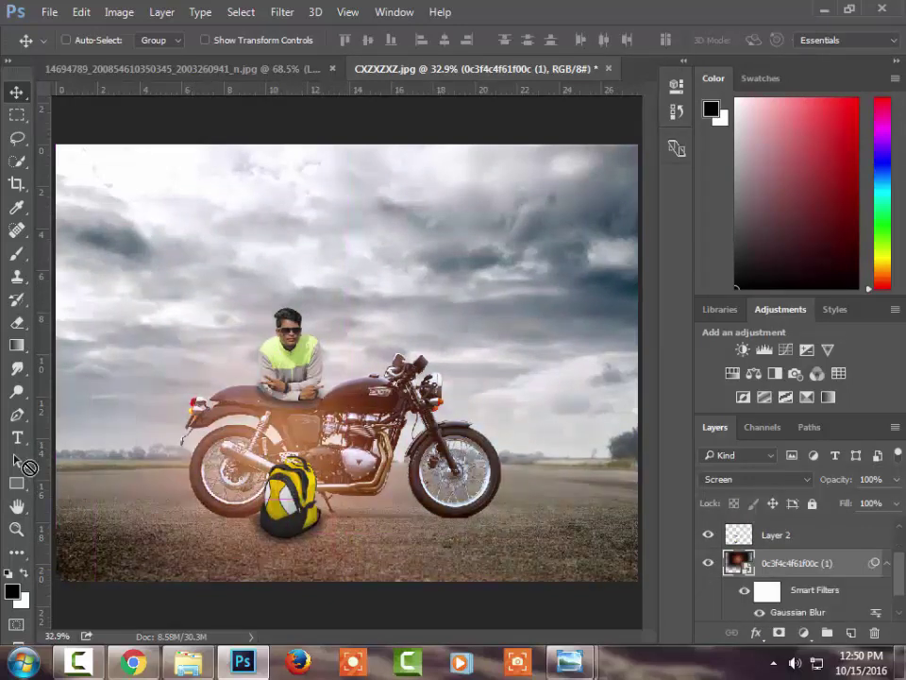
mouse_move(57, 465)
mouse_down()
mouse_move(441, 482)
mouse_move(540, 428)
mouse_up()
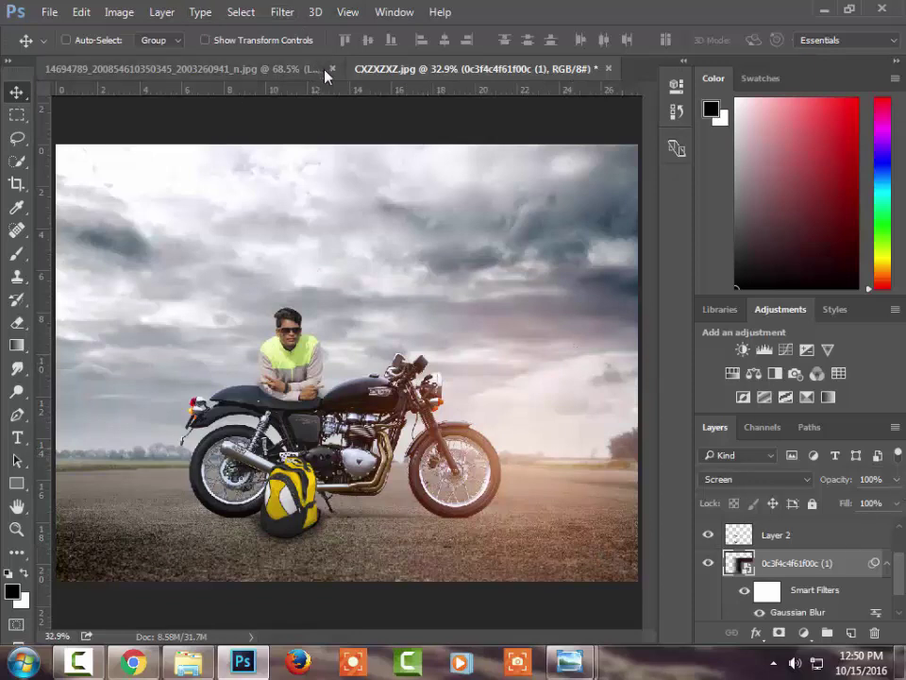
- Lower the glow layer's opacity to 63% and zoom in to check the scene
click(892, 486)
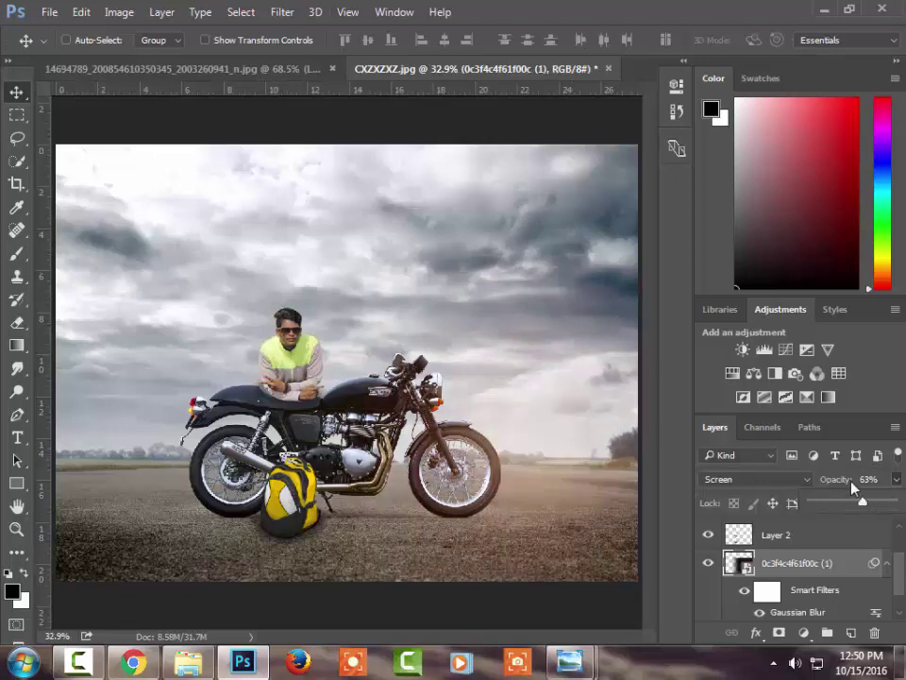
key(z)
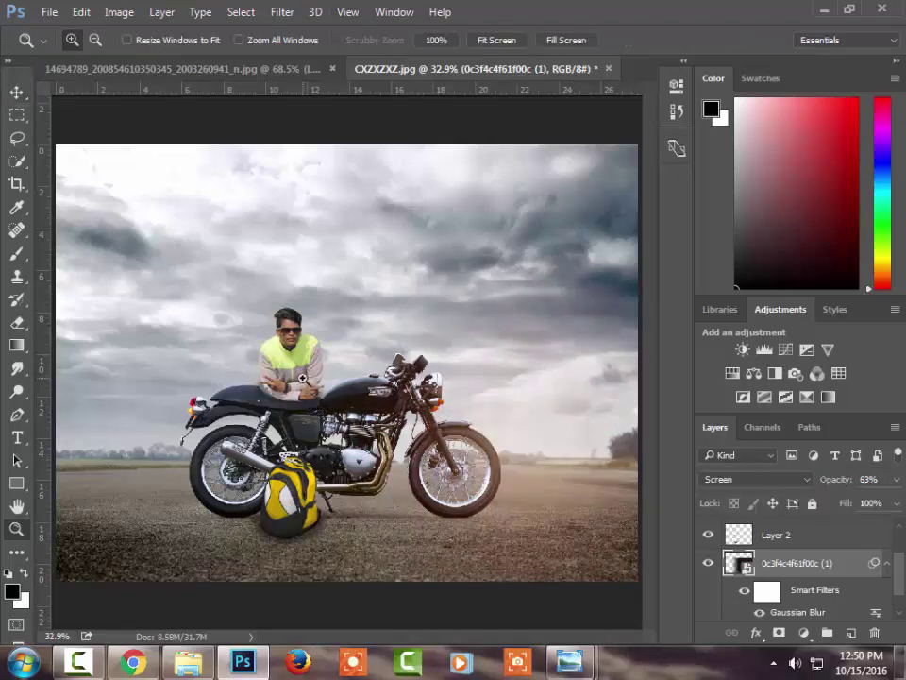
click(230, 283)
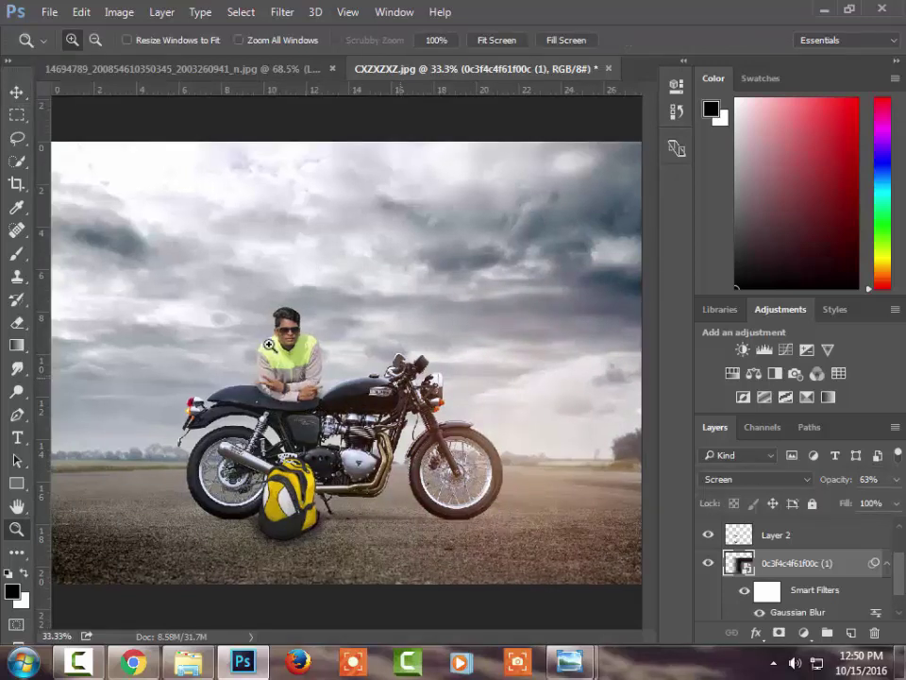
key(ctrl+plus)
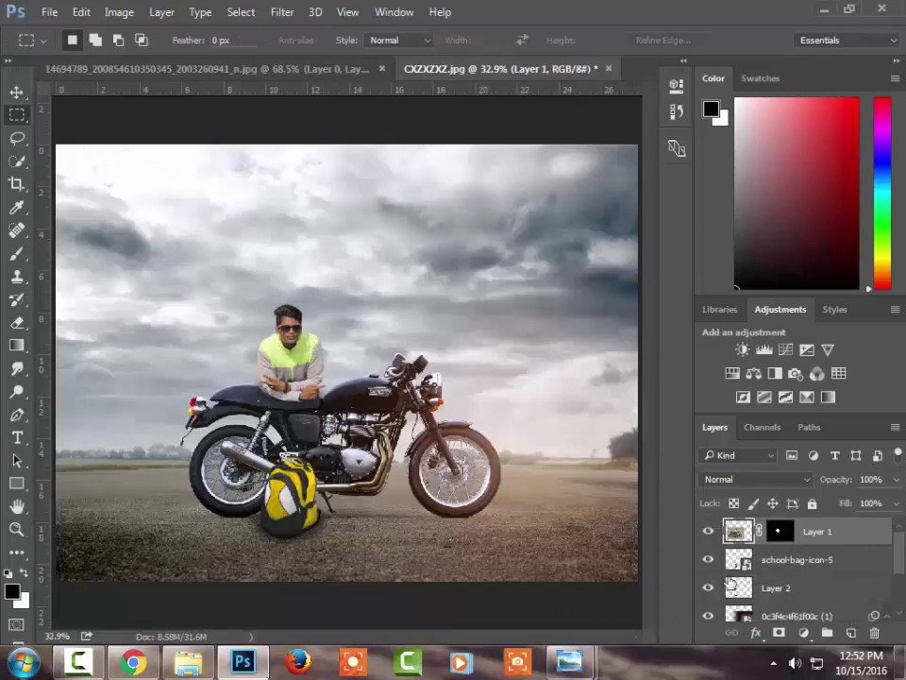
- Merge visible layers into a new layer, then use Camera Raw to boost clarity and vibrance and darken yellows
key(ctrl+shift+e)
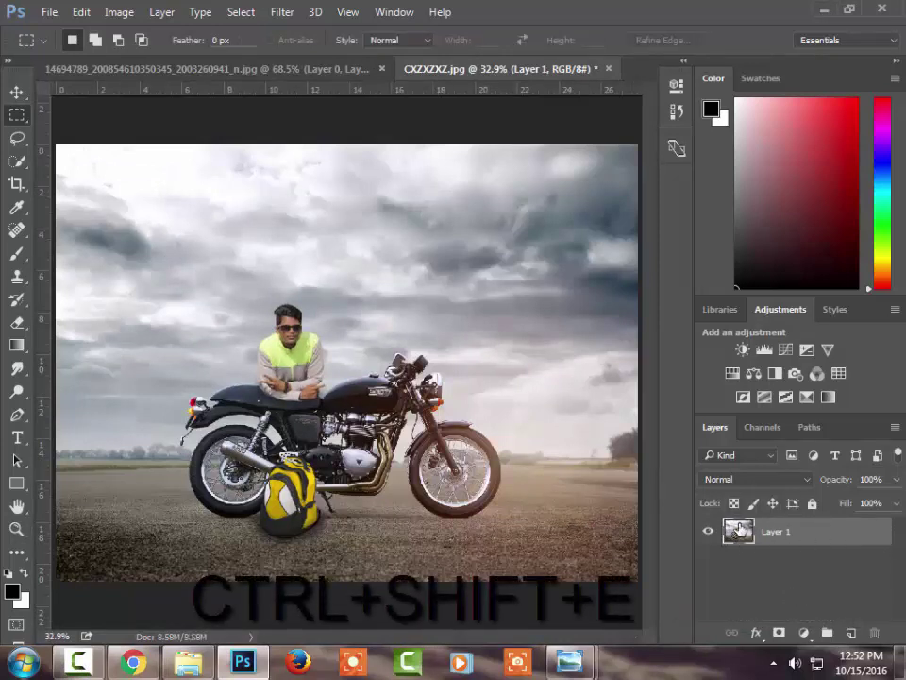
click(236, 11)
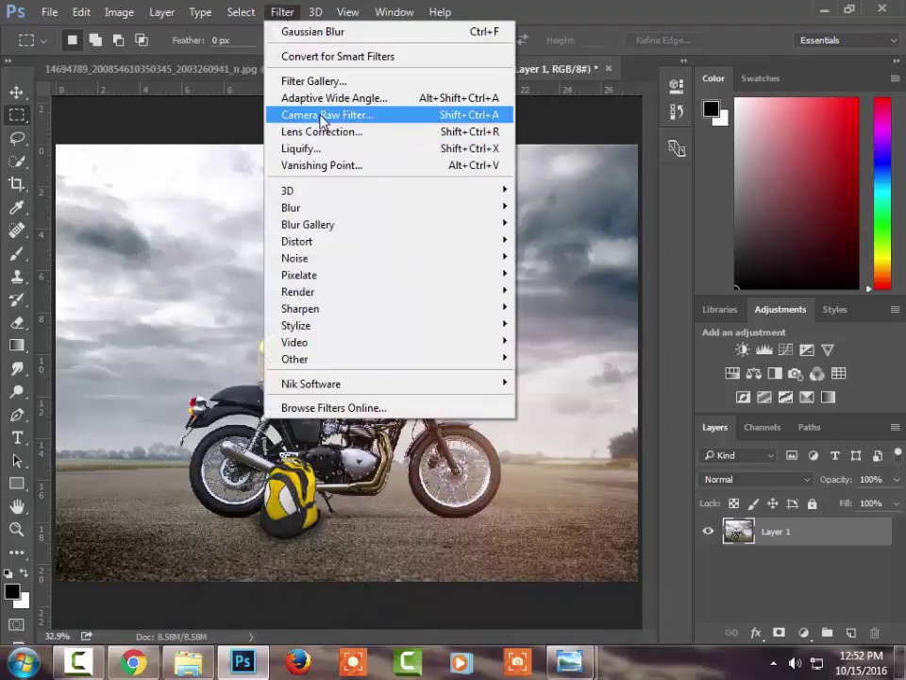
click(319, 116)
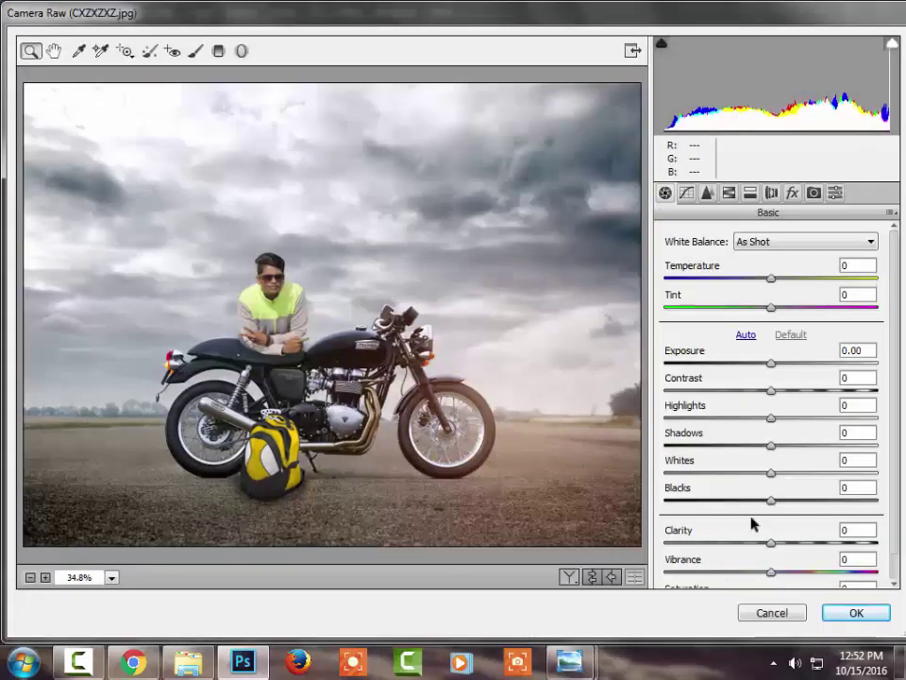
drag(774, 545, 836, 546)
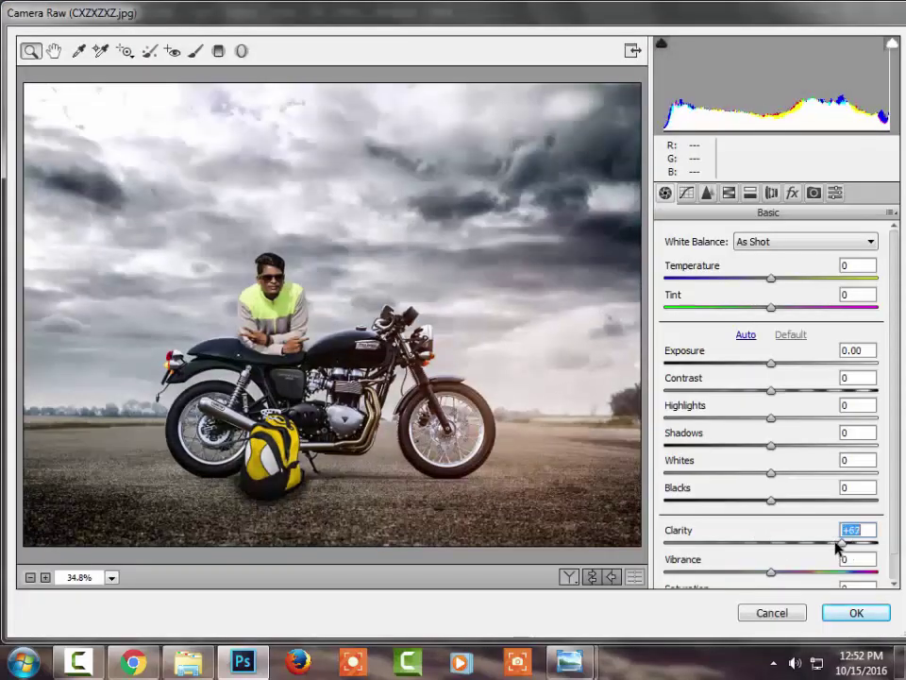
drag(772, 572, 825, 574)
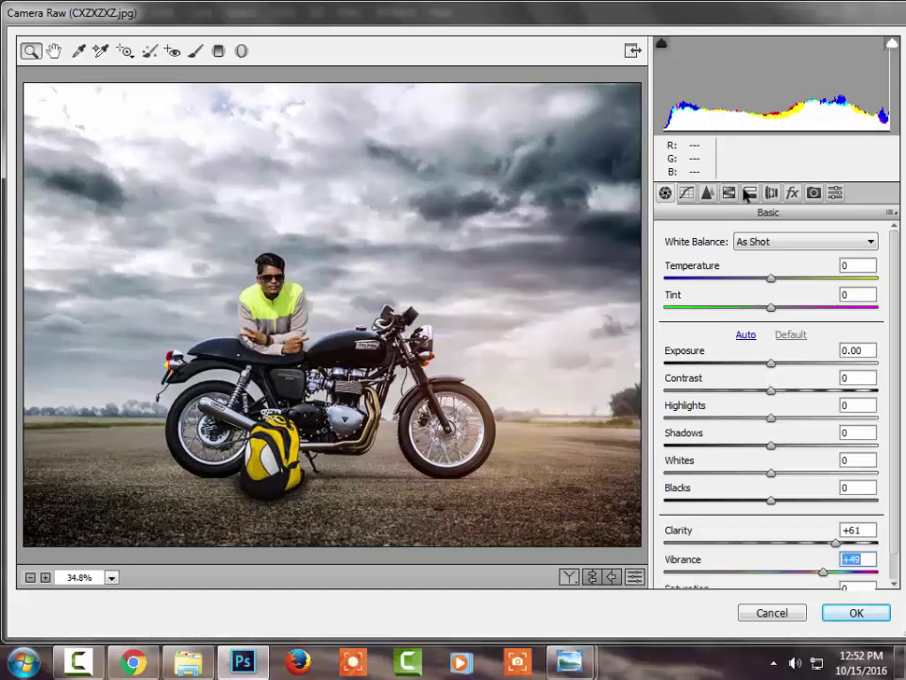
click(729, 194)
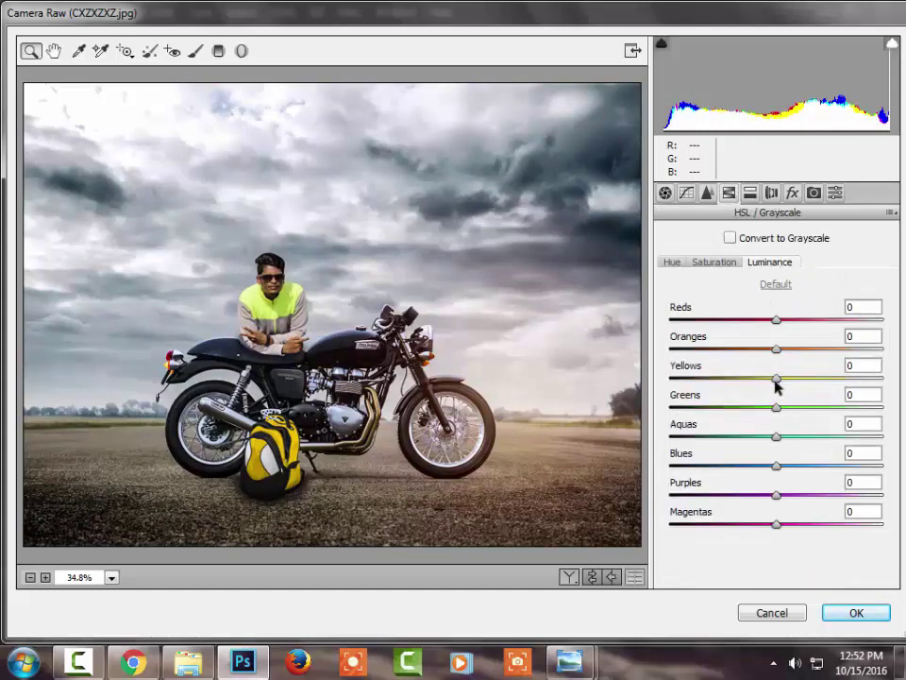
mouse_move(776, 379)
mouse_down()
mouse_move(722, 382)
mouse_move(732, 387)
mouse_move(726, 412)
mouse_up()
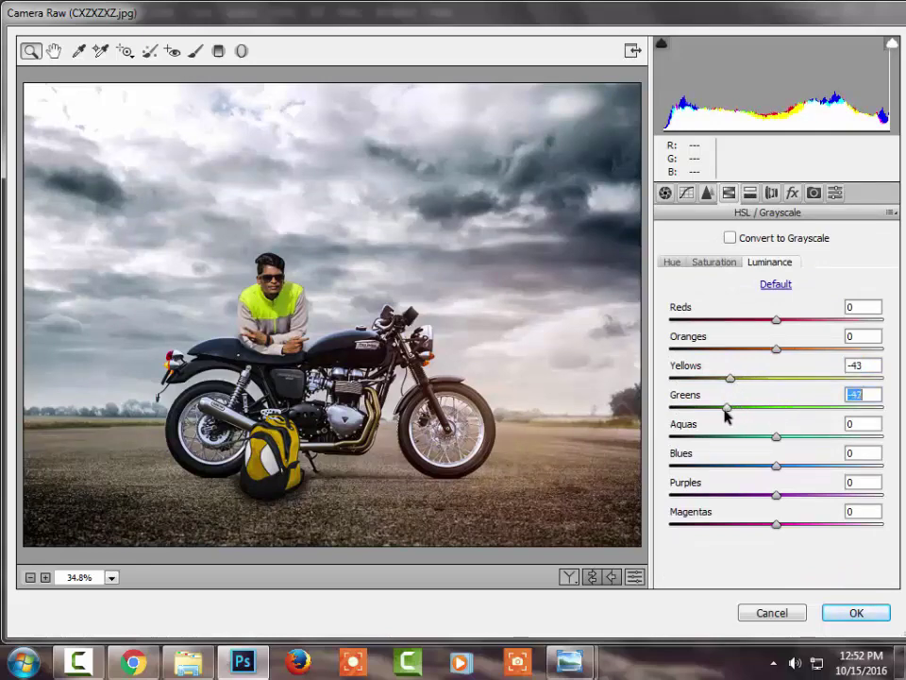
click(856, 613)
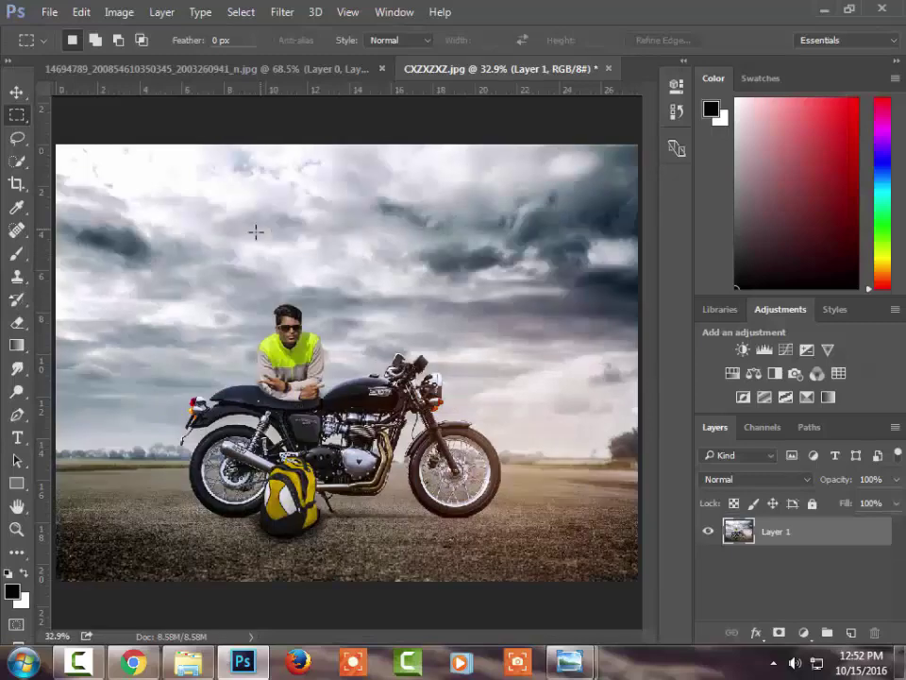
- Zoom in on the rider and smudge the stray top-left hair strand with a textured brush
key(z)
click(292, 356)
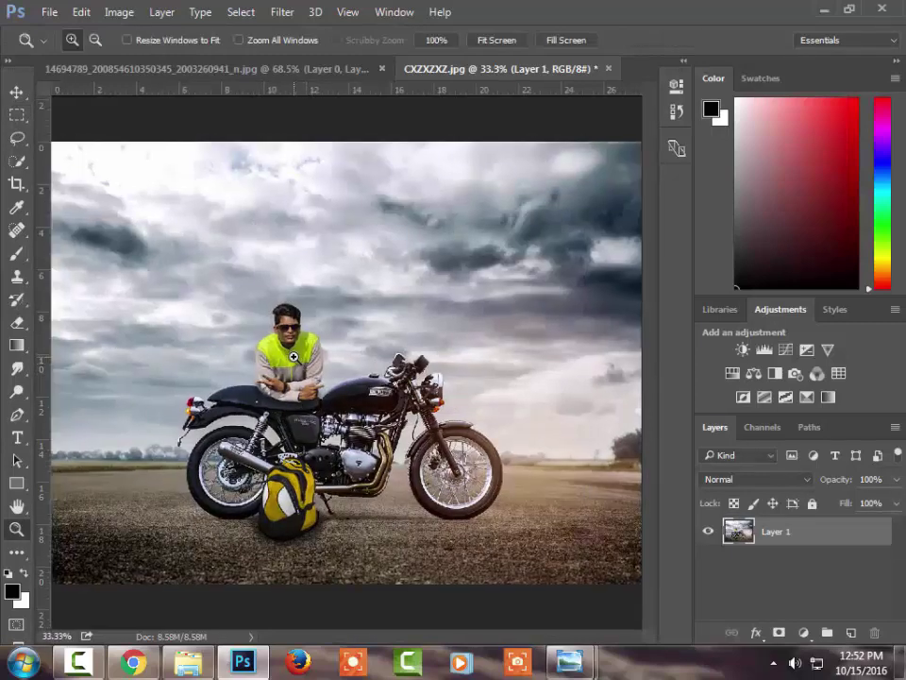
click(293, 356)
click(283, 354)
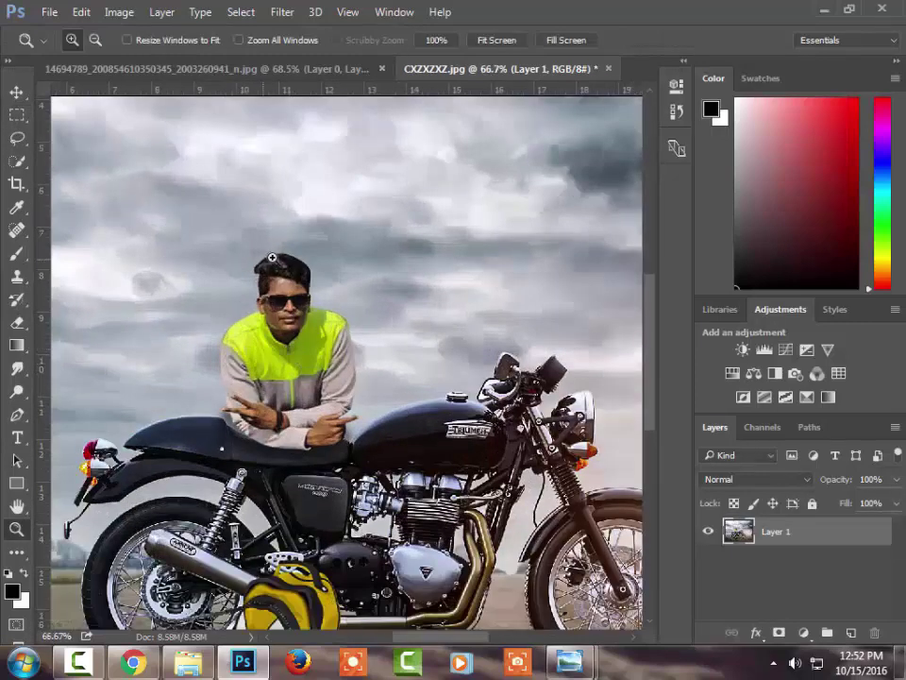
click(17, 368)
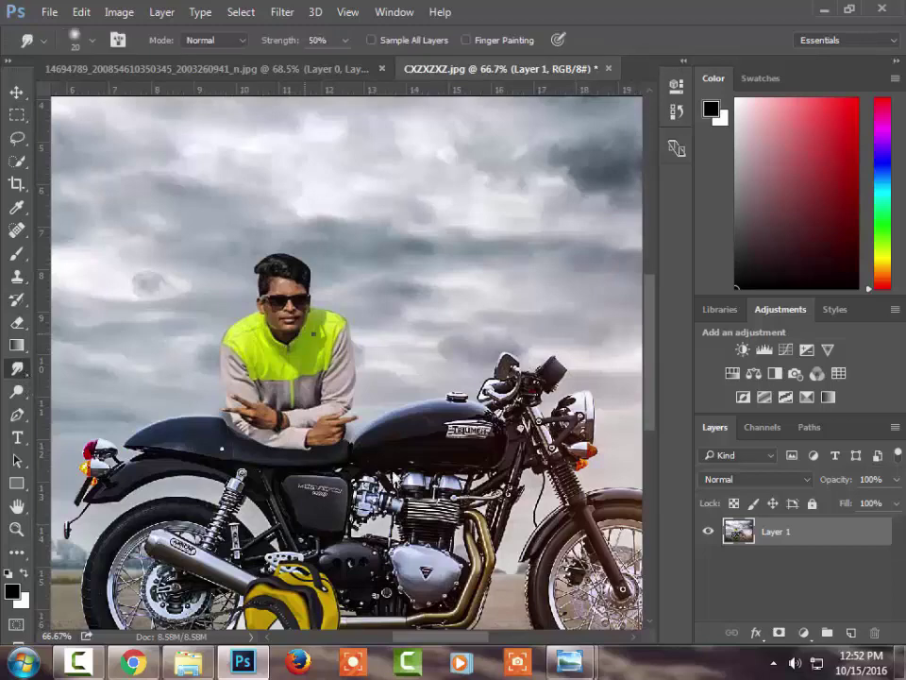
right_click(300, 359)
scroll(378, 472, down, 2)
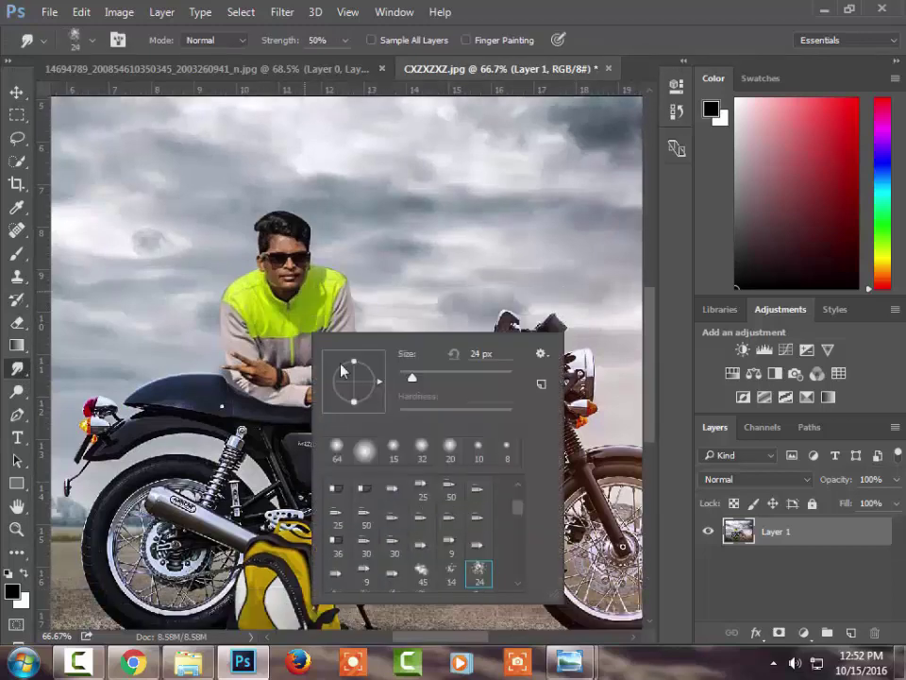
click(273, 206)
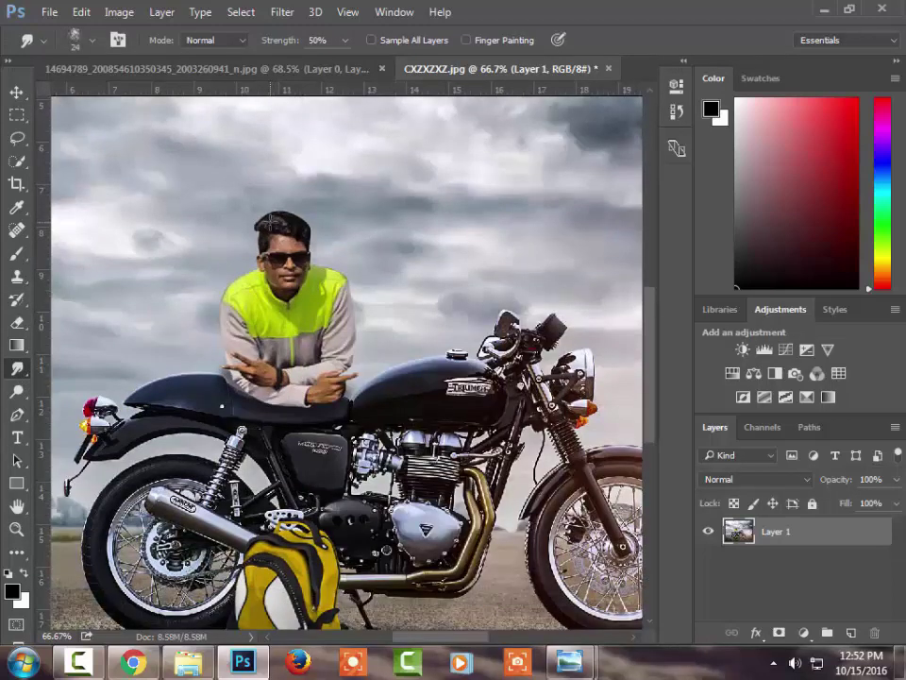
drag(257, 221, 268, 196)
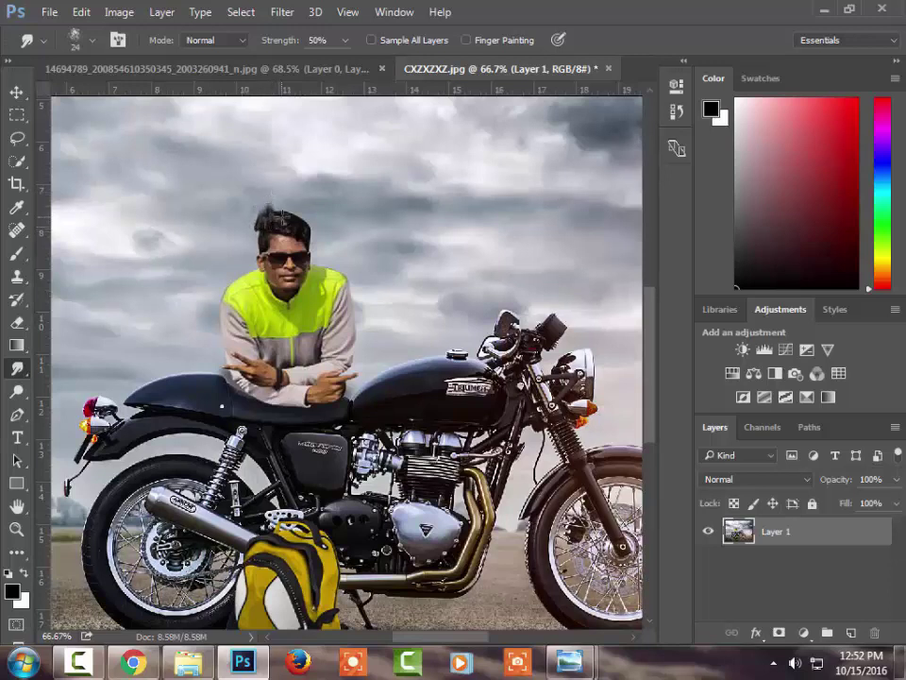
- Zoom closer on the head and smudge the hair tip upward into a strand
key(z)
click(288, 222)
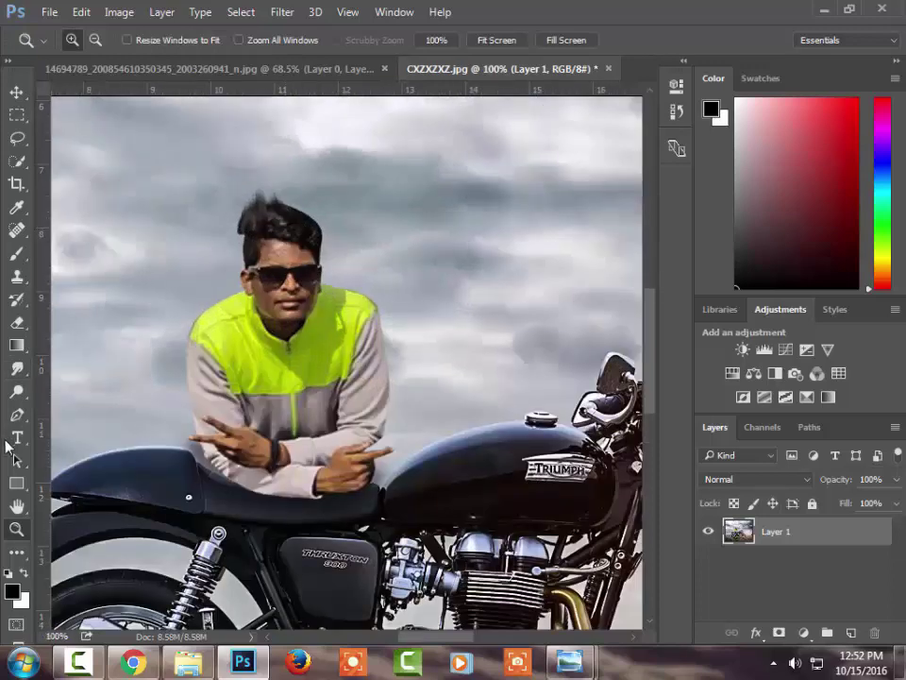
key(r)
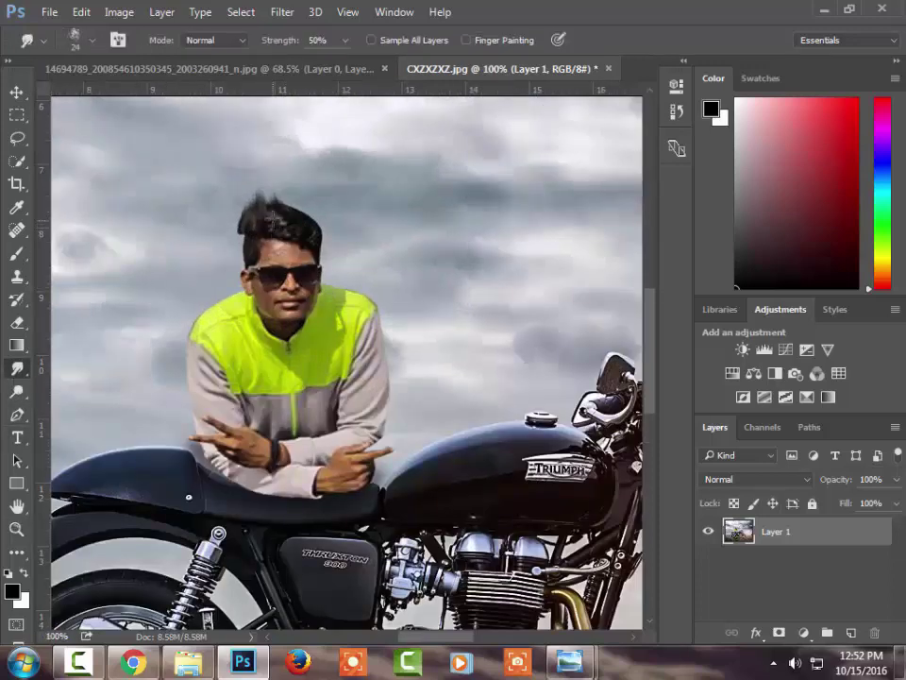
mouse_move(272, 219)
mouse_down()
mouse_move(268, 194)
mouse_move(253, 188)
mouse_move(287, 172)
mouse_move(270, 185)
mouse_move(283, 189)
mouse_up()
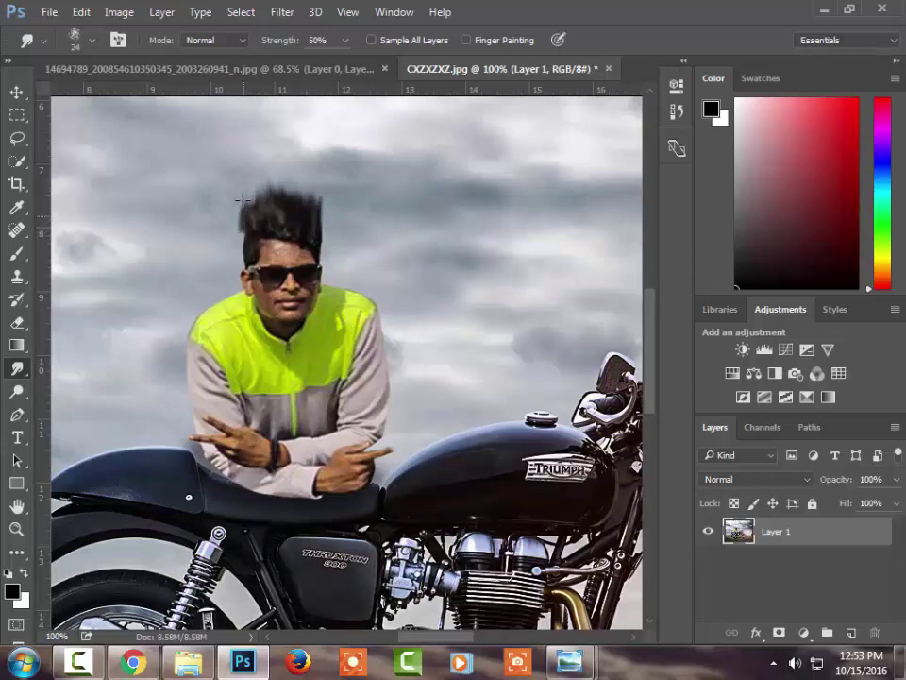
- Switch to a 24 px textured brush and smear the top of the hair into spikes
right_click(189, 289)
click(358, 404)
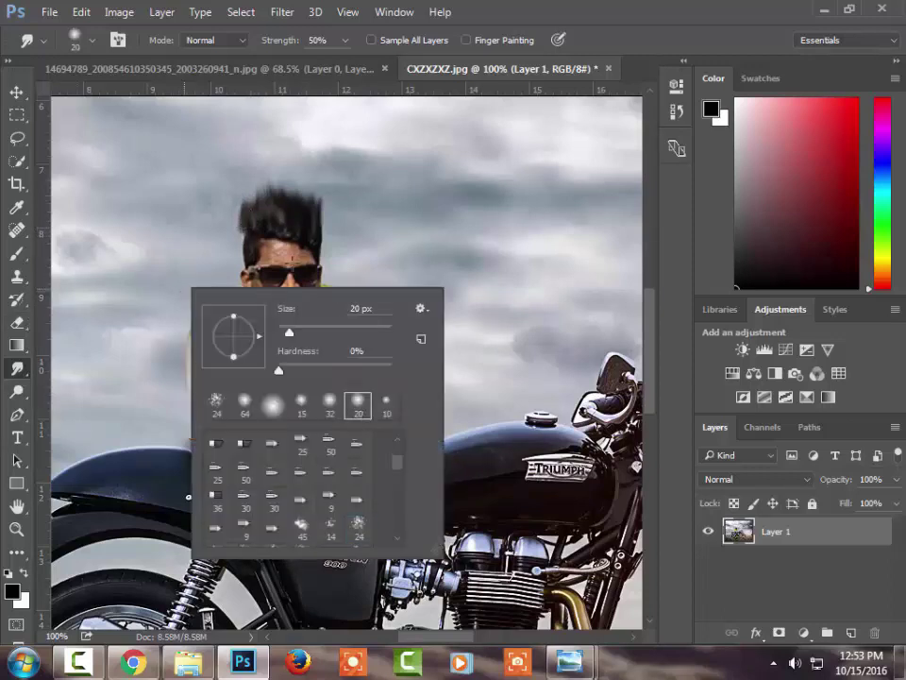
click(236, 229)
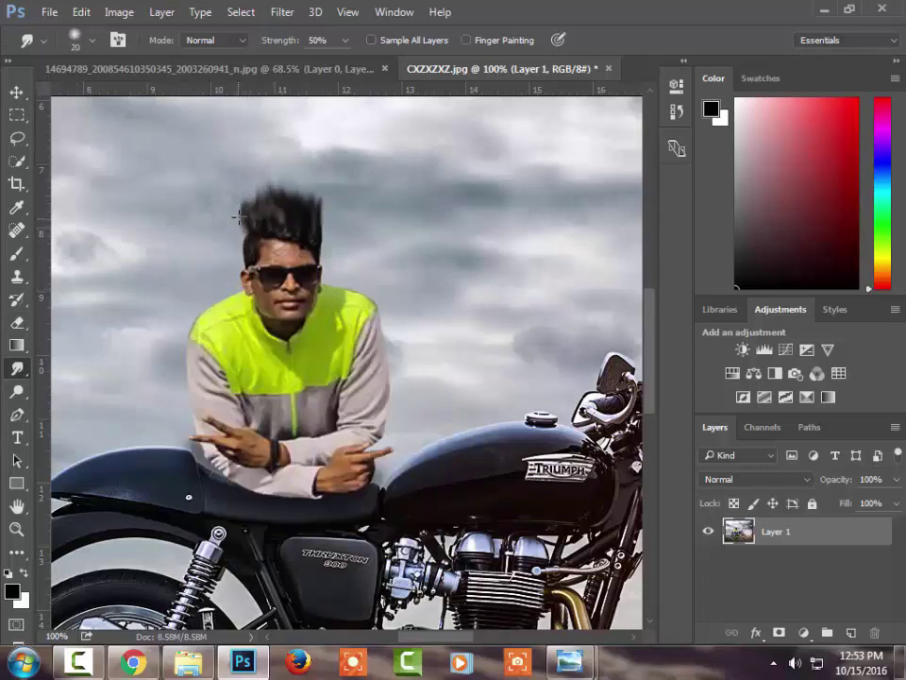
right_click(17, 368)
right_click(296, 377)
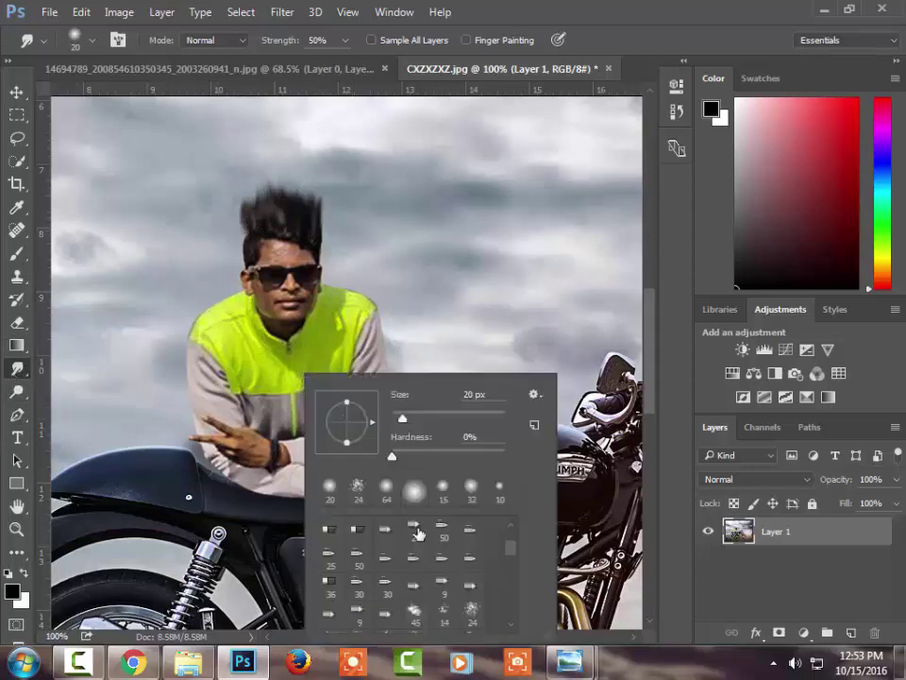
click(472, 612)
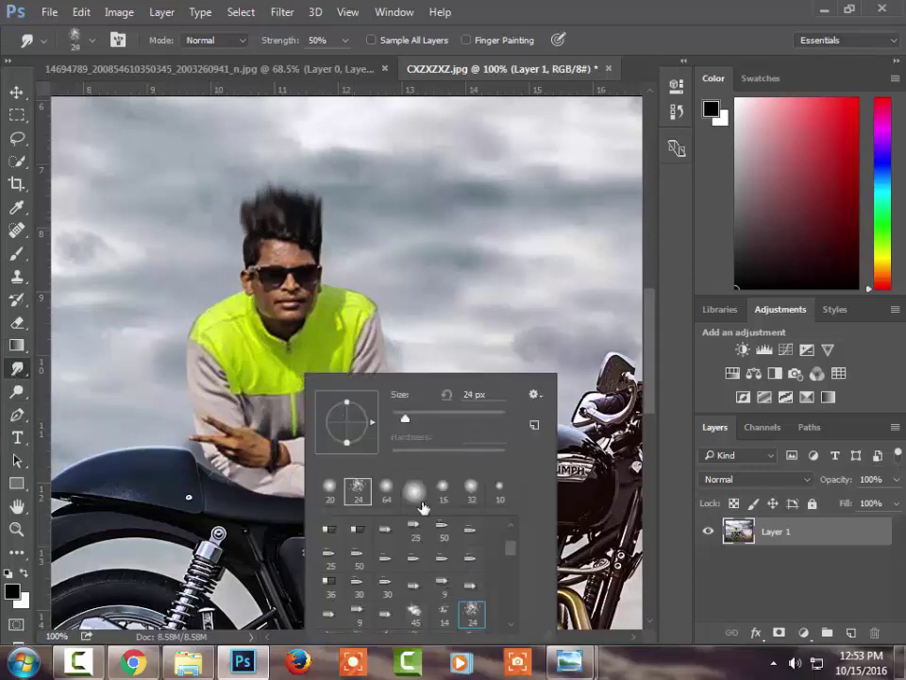
click(247, 226)
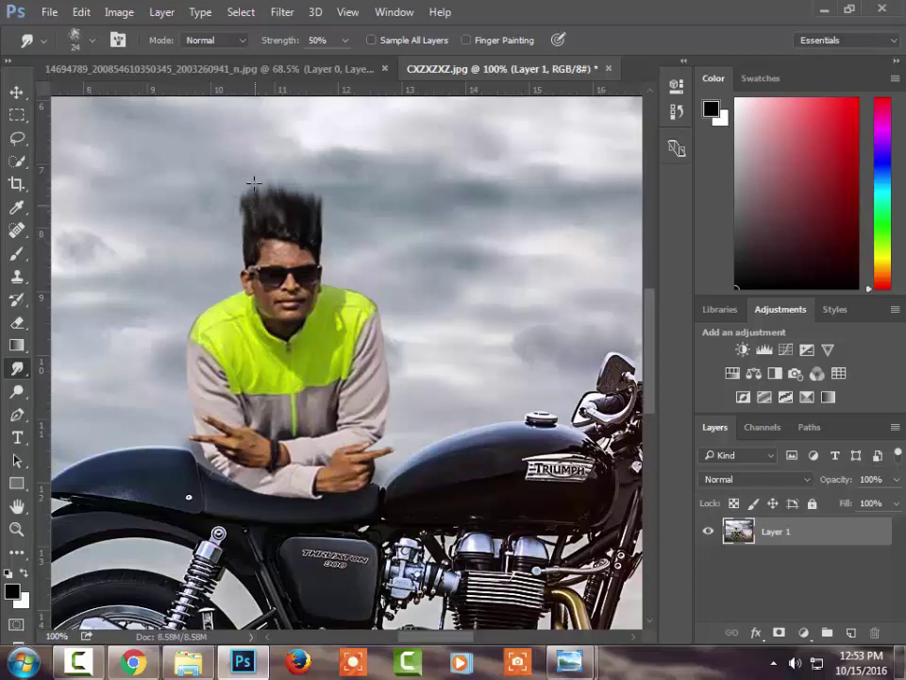
drag(254, 182, 296, 193)
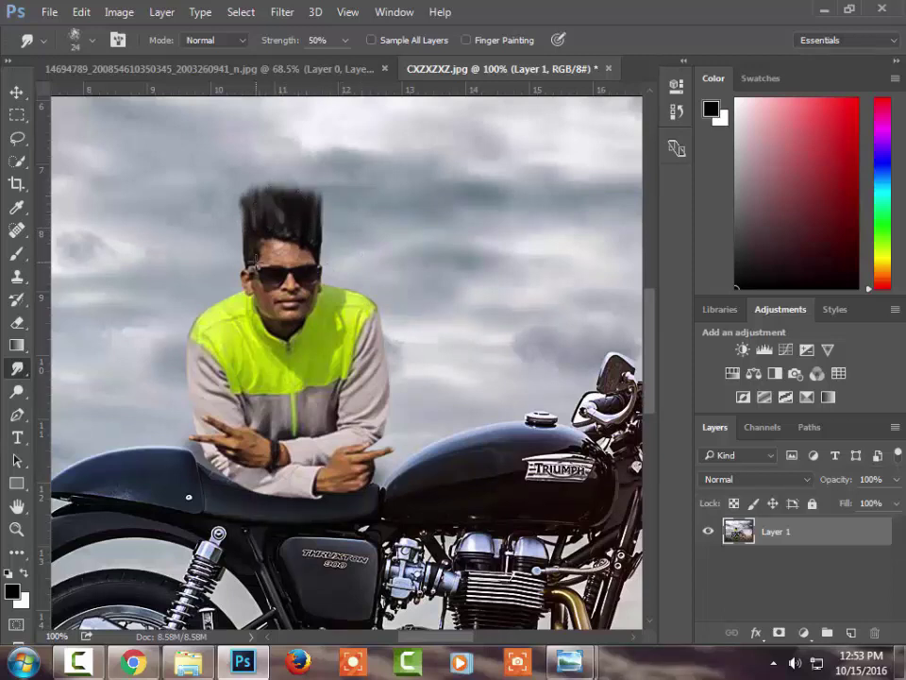
- Zoom to 200% on the head, choose a 32 px soft brush, then fit the image on screen
click(251, 253)
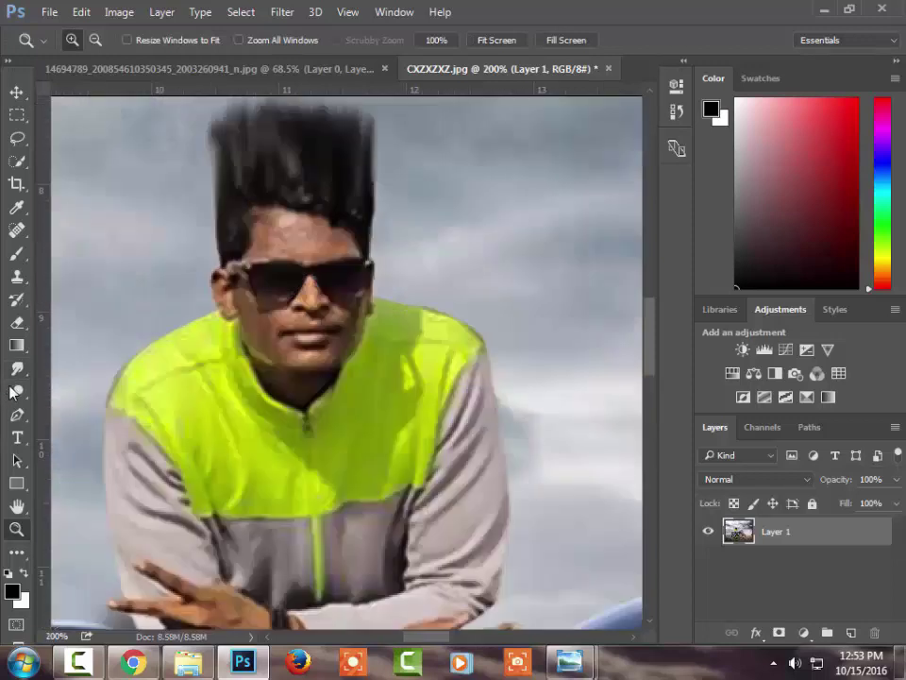
right_click(245, 228)
click(420, 342)
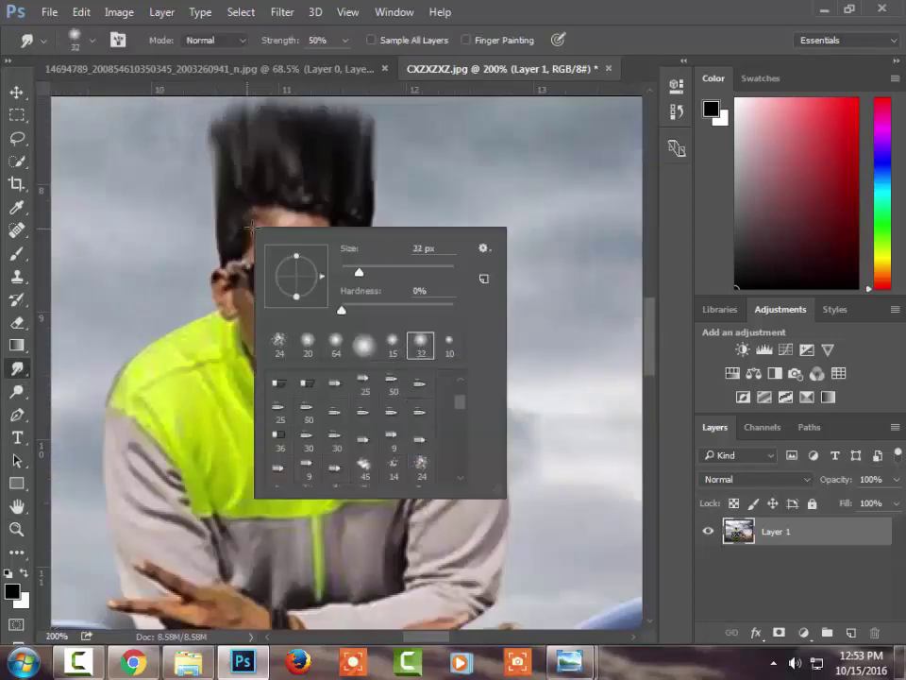
key(Return)
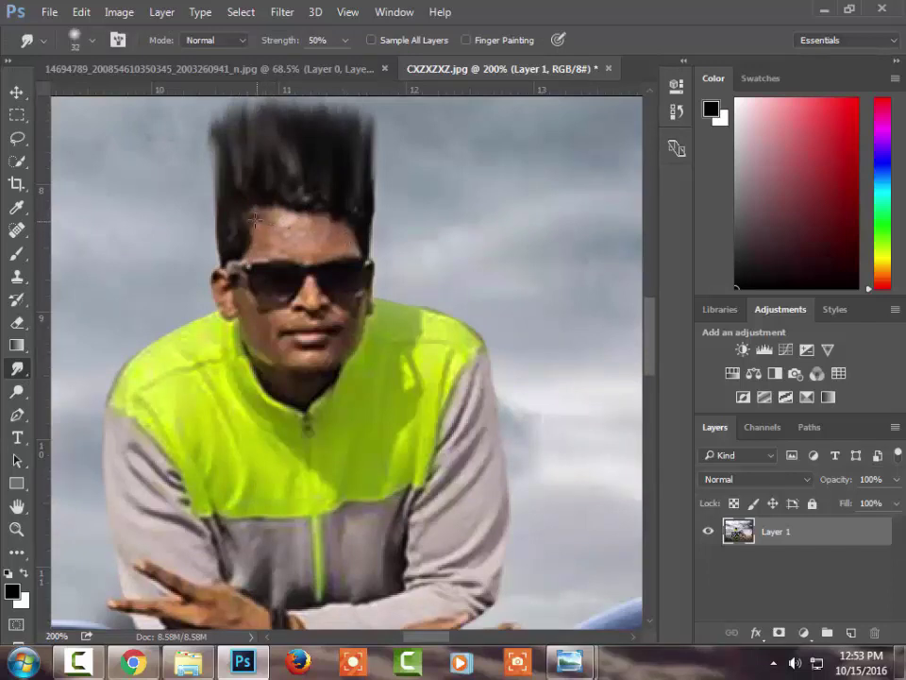
key(z)
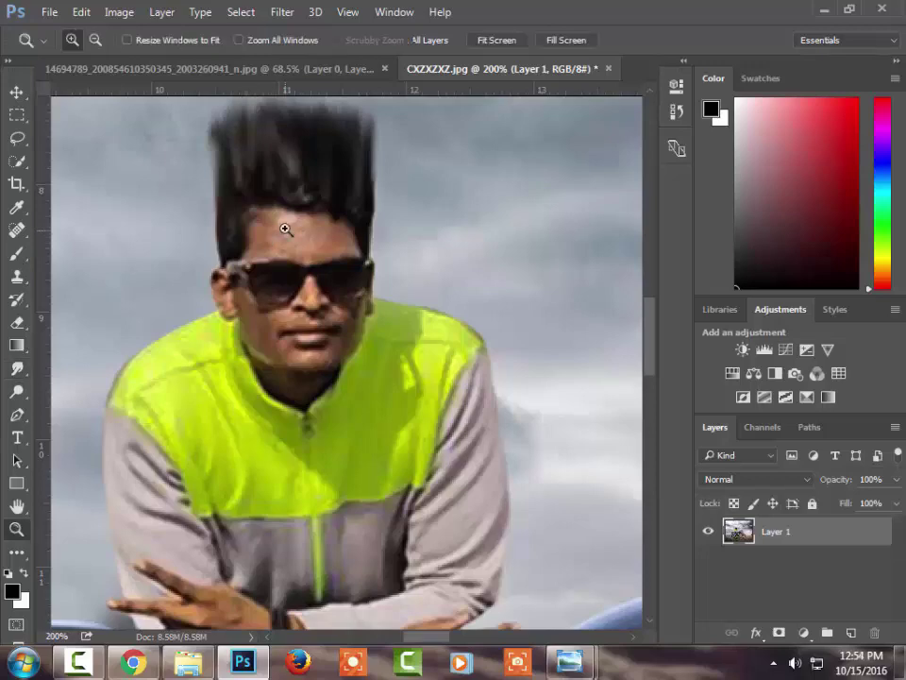
right_click(305, 237)
click(321, 242)
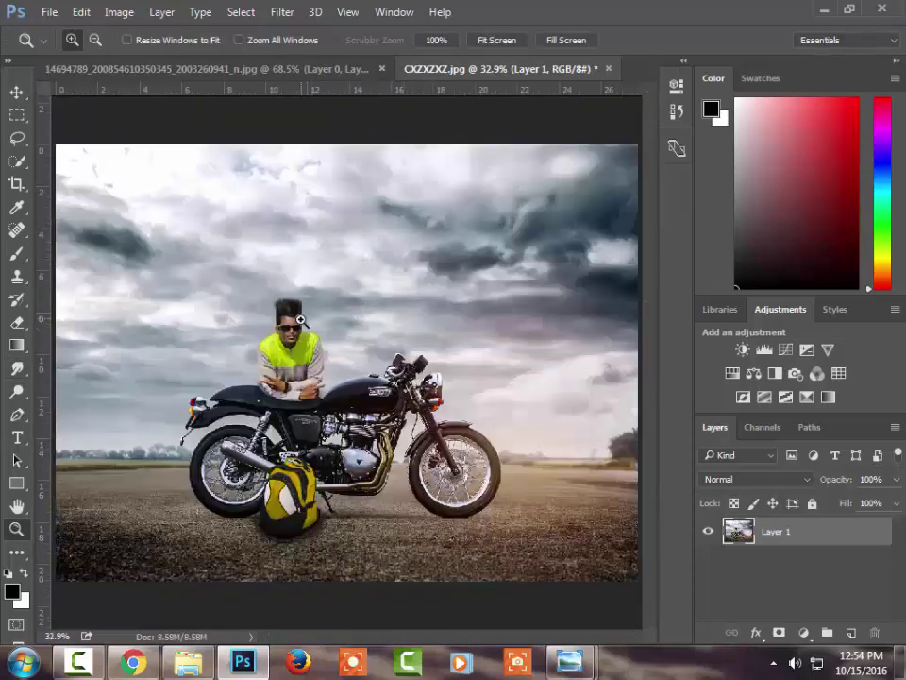
- Zoom to 100% on the face, duplicate Layer 1, and add an empty Layer 2 on top
click(283, 328)
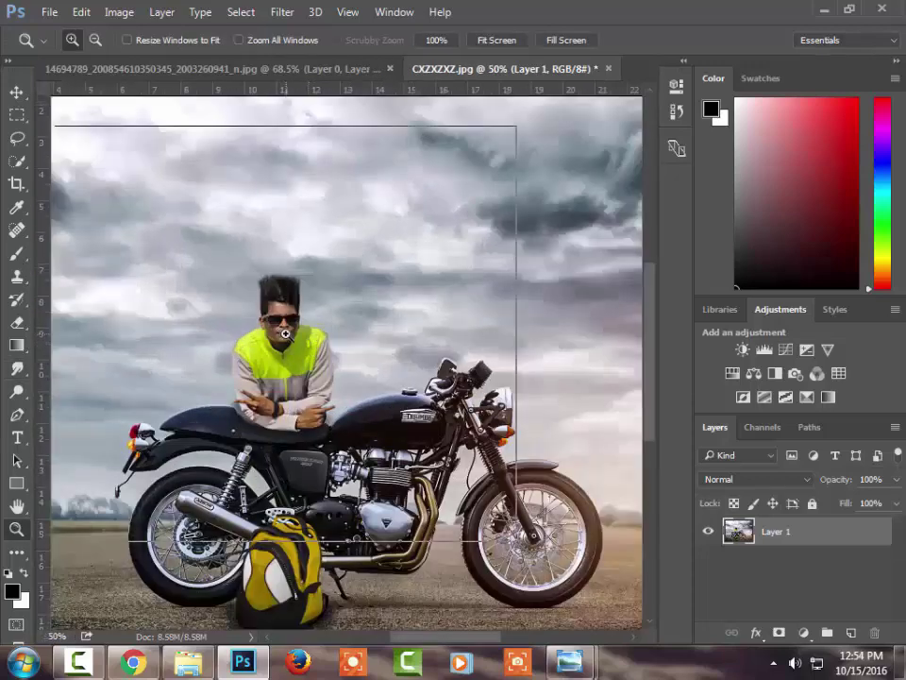
click(277, 331)
click(276, 325)
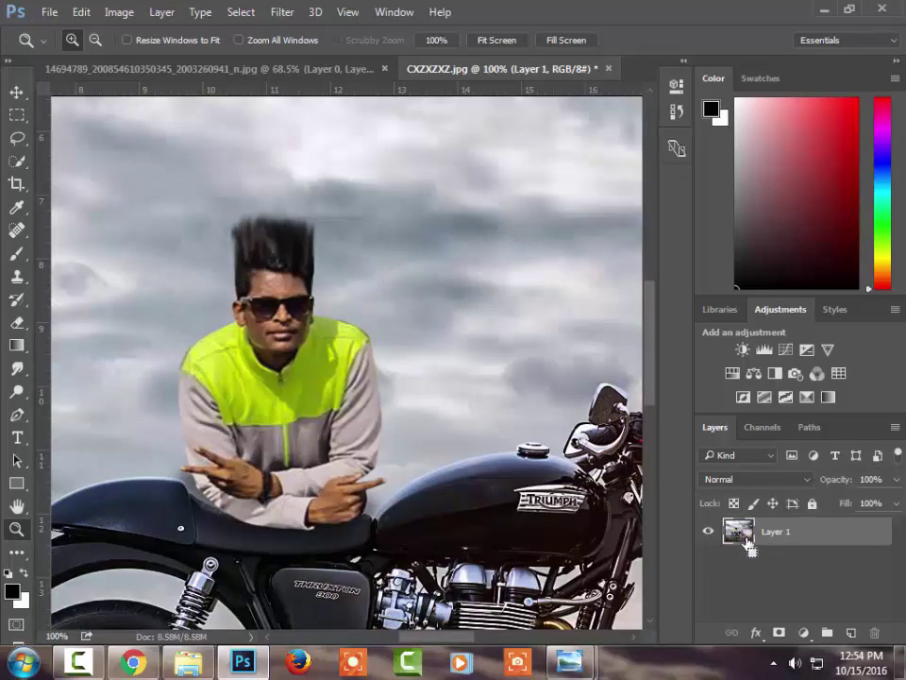
key(ctrl+j)
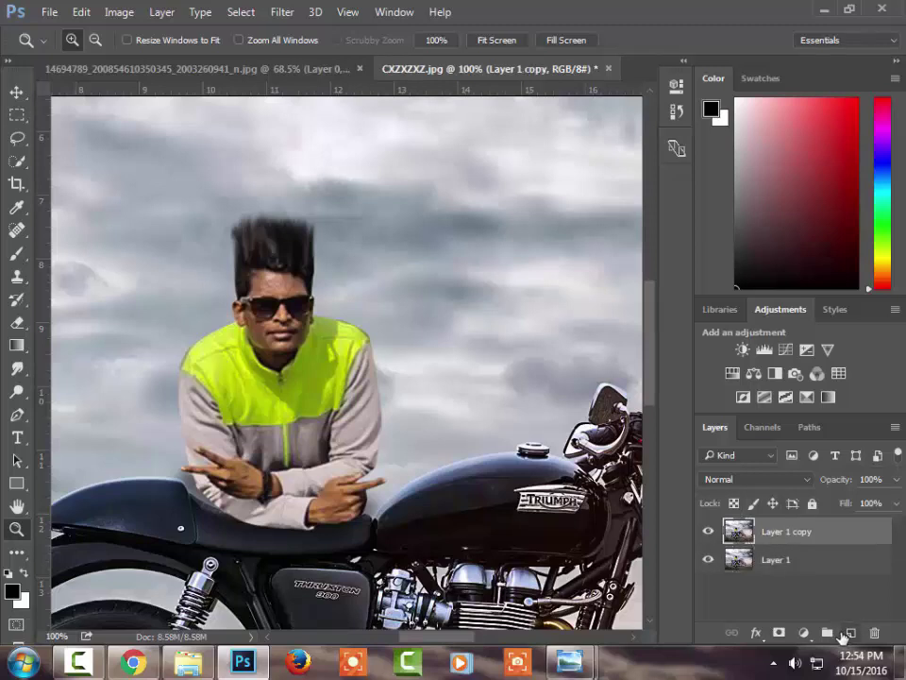
click(851, 632)
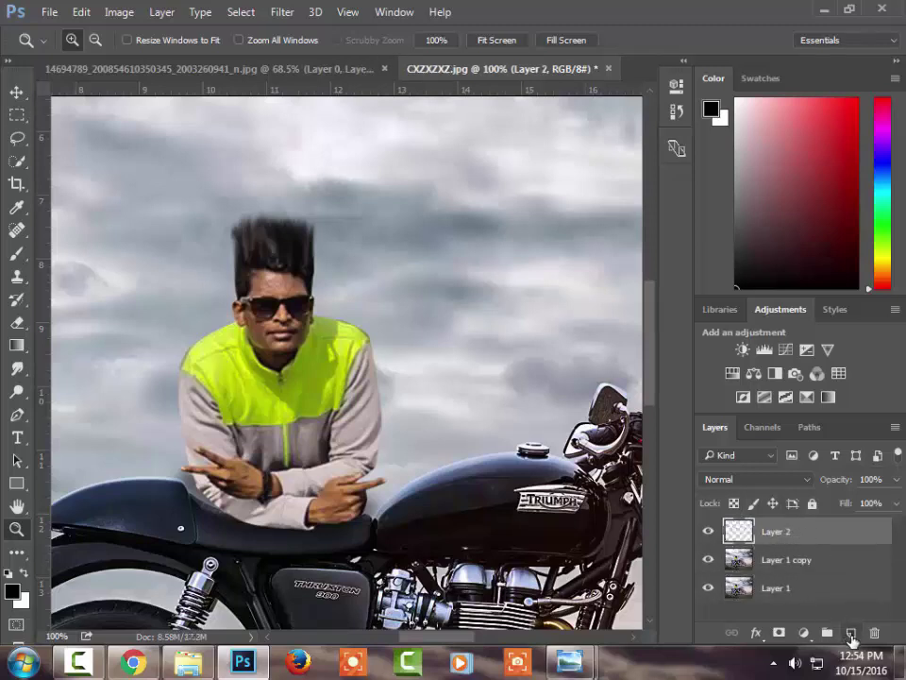
- Sample a slightly darker skin tone from the man's face as the foreground colour
click(16, 207)
click(17, 438)
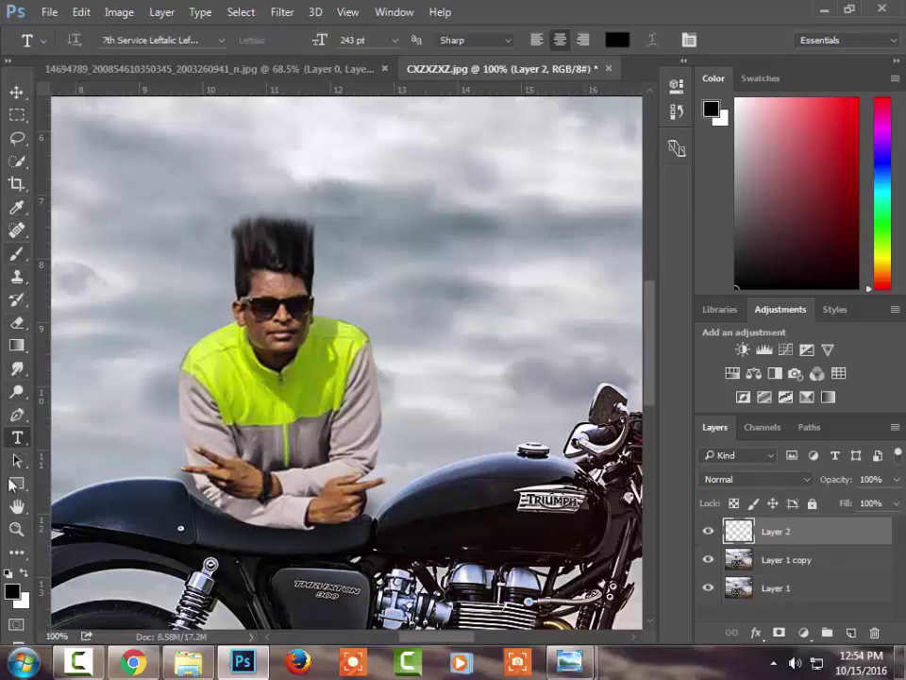
click(16, 207)
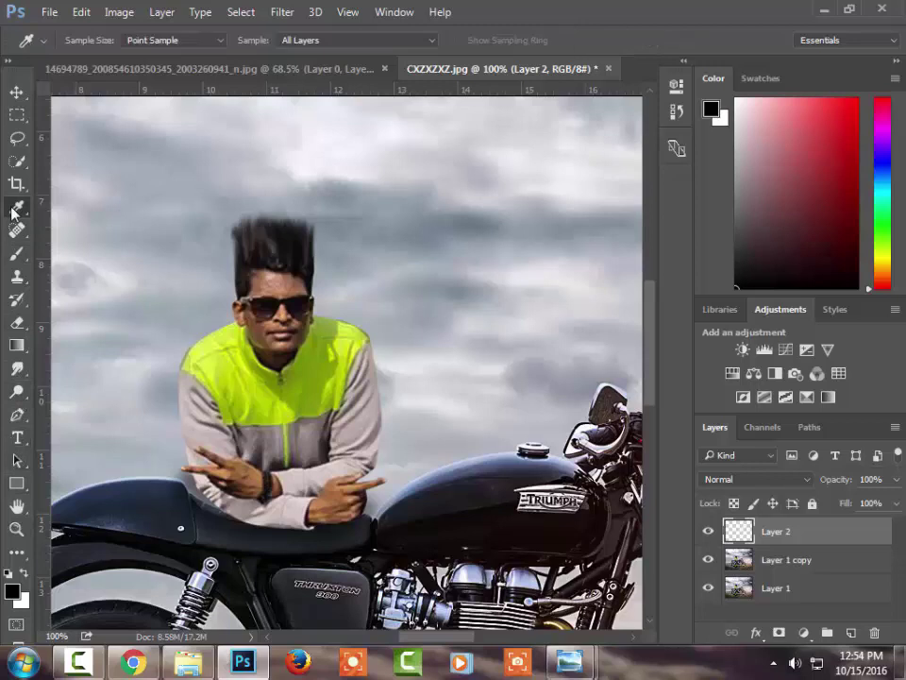
click(278, 294)
click(270, 286)
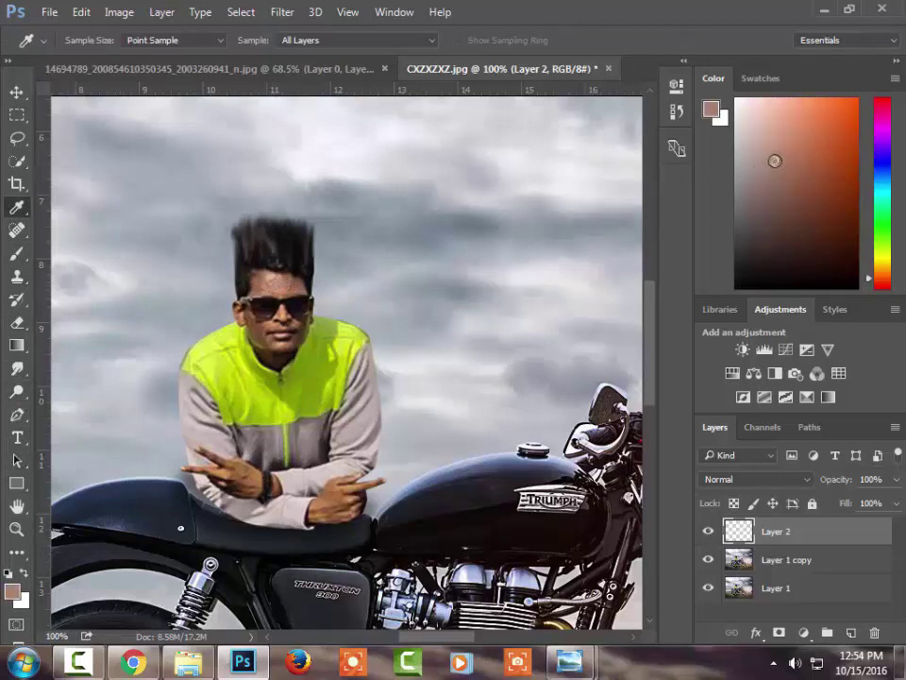
- Zoom into the man's head and chest and set the Brush tool to 10 px
click(17, 255)
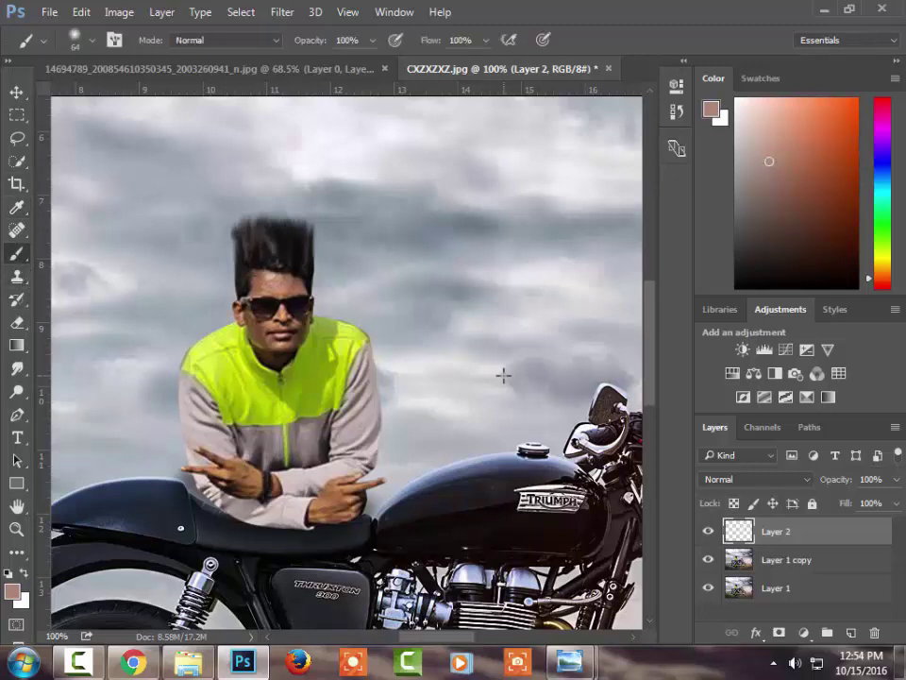
key(z)
drag(394, 338, 303, 317)
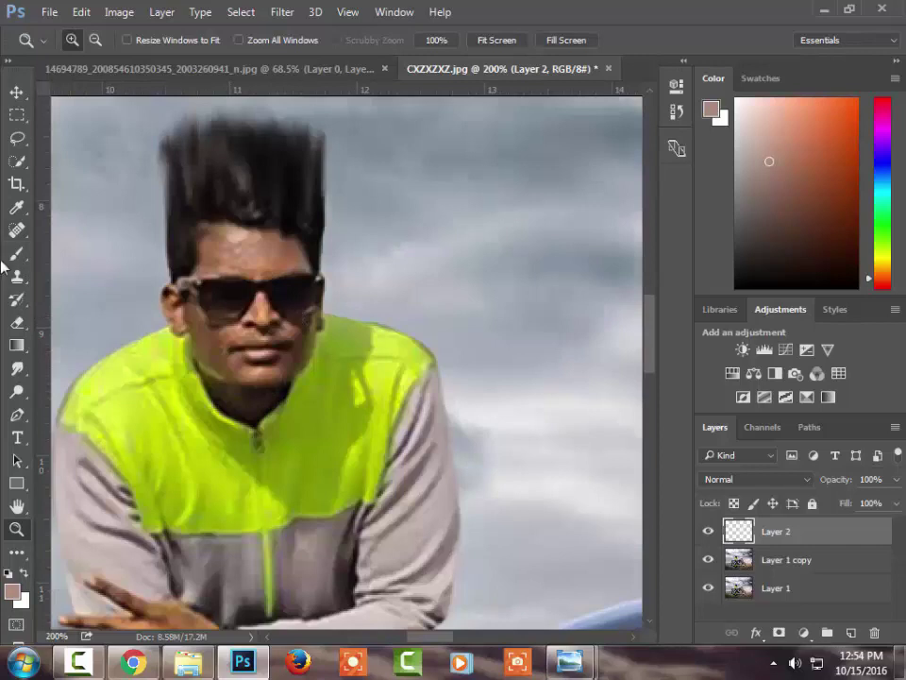
click(17, 255)
right_click(236, 252)
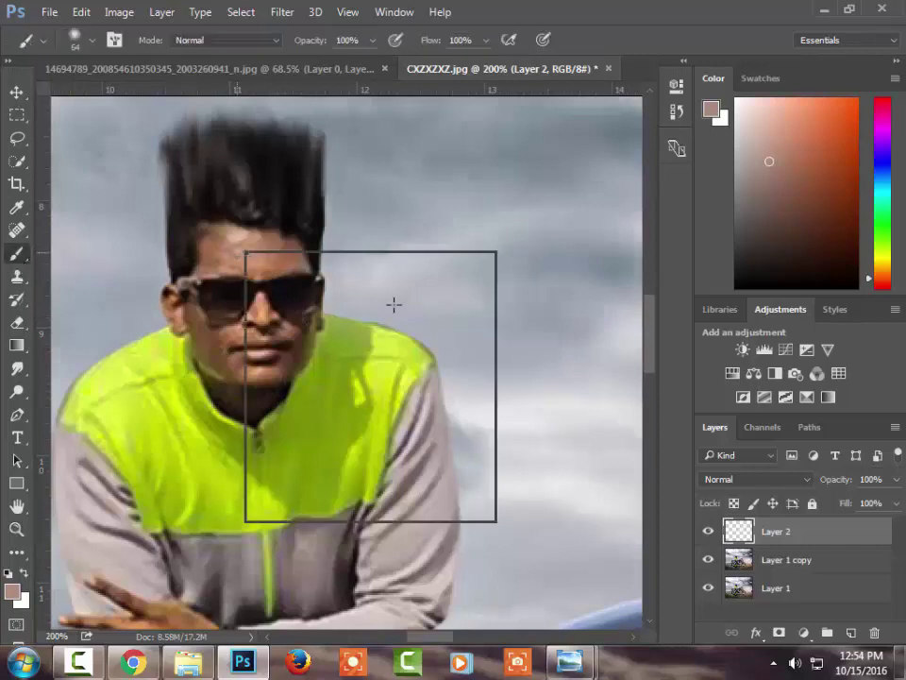
drag(355, 296, 352, 295)
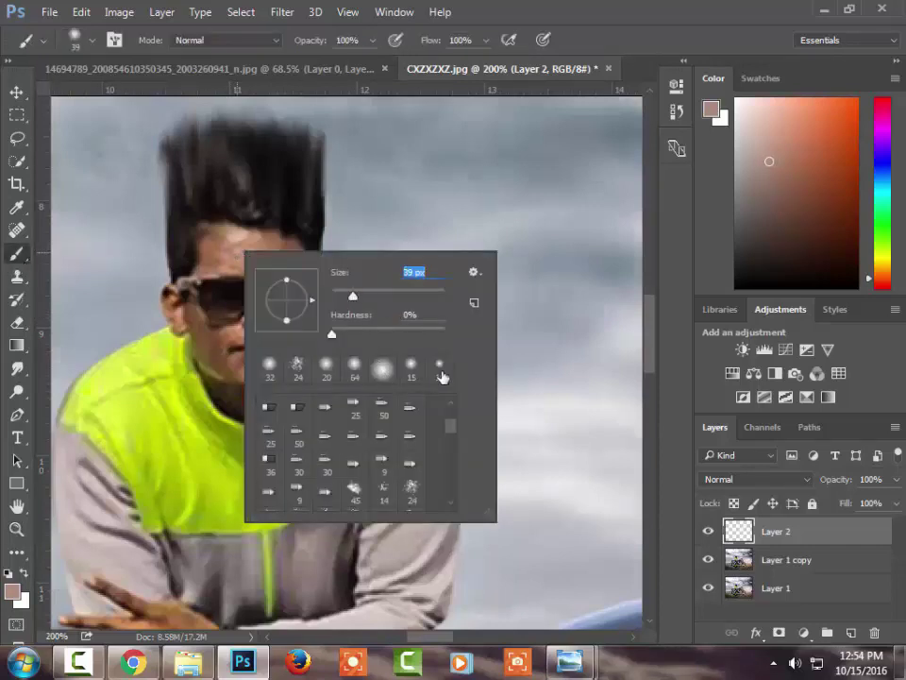
click(440, 369)
click(234, 257)
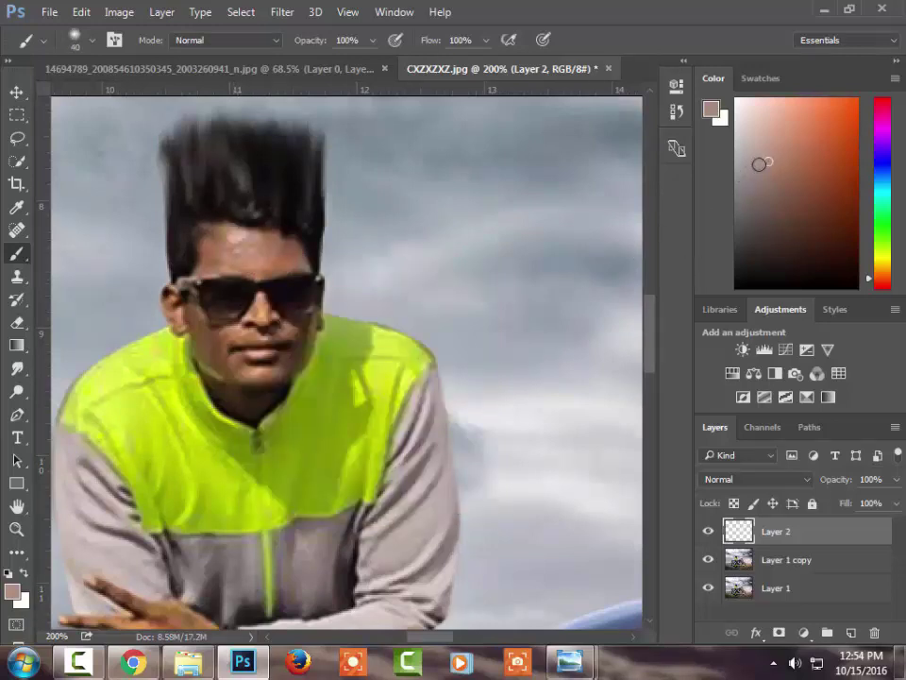
- Set Layer 2 opacity to 25%, shrink the brush, and paint over the sunglass lenses
click(897, 482)
click(854, 503)
click(897, 478)
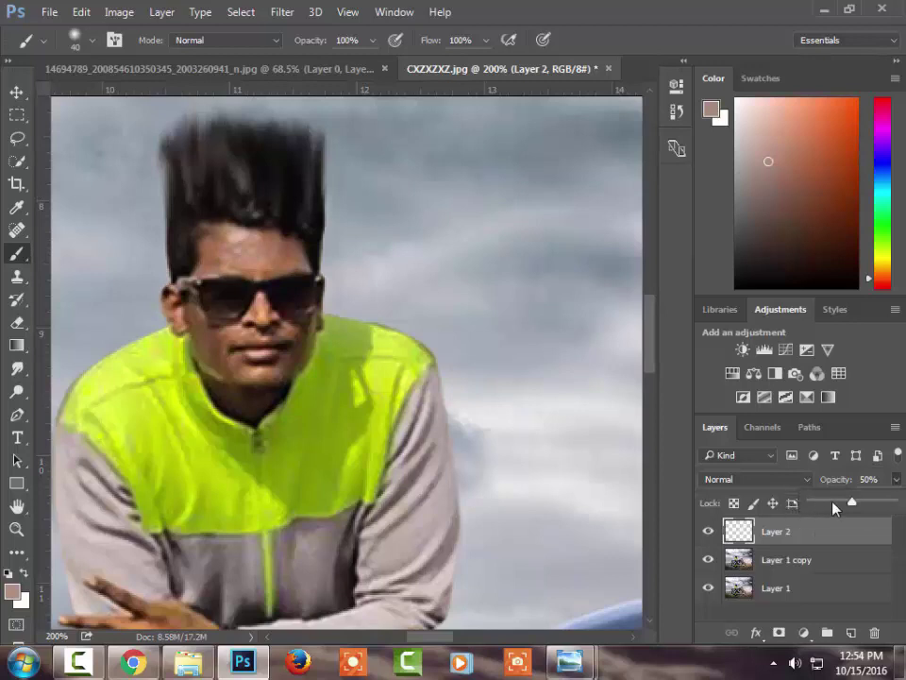
click(239, 255)
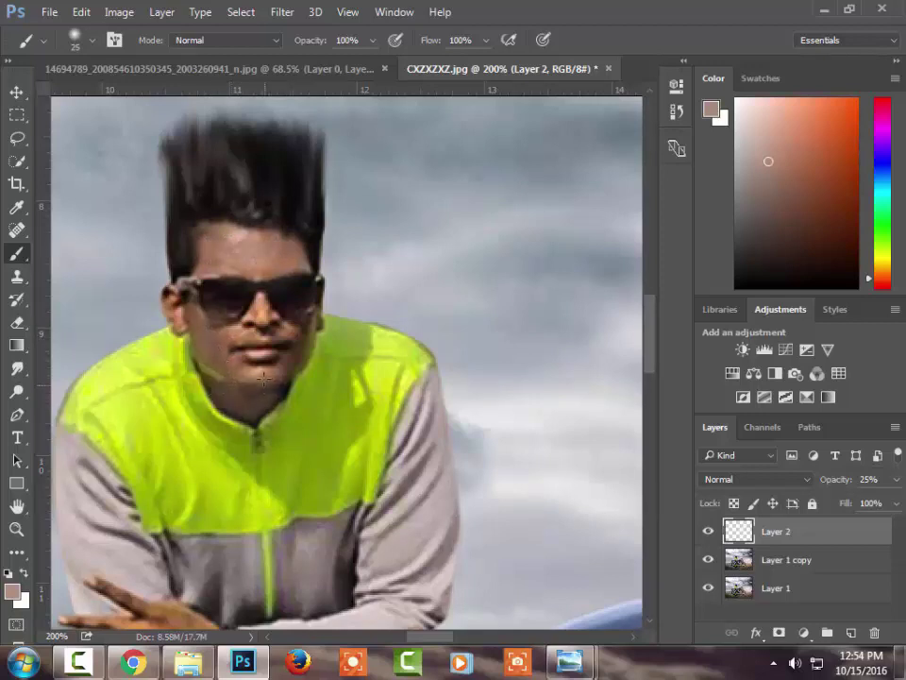
key(bracketleft)
drag(241, 297, 203, 294)
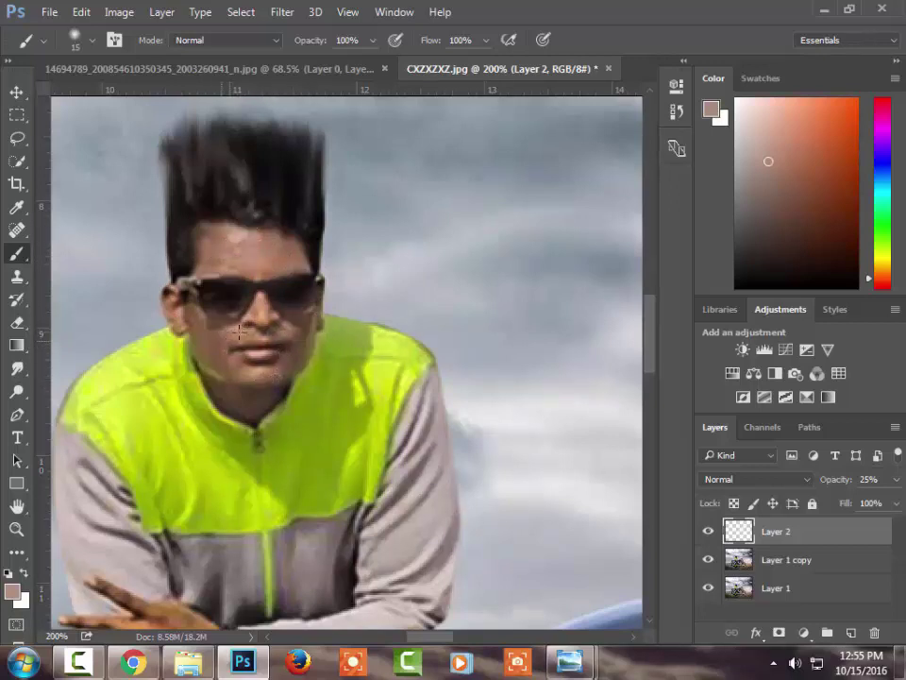
- Select the Dodge tool with a smaller brush size
click(17, 391)
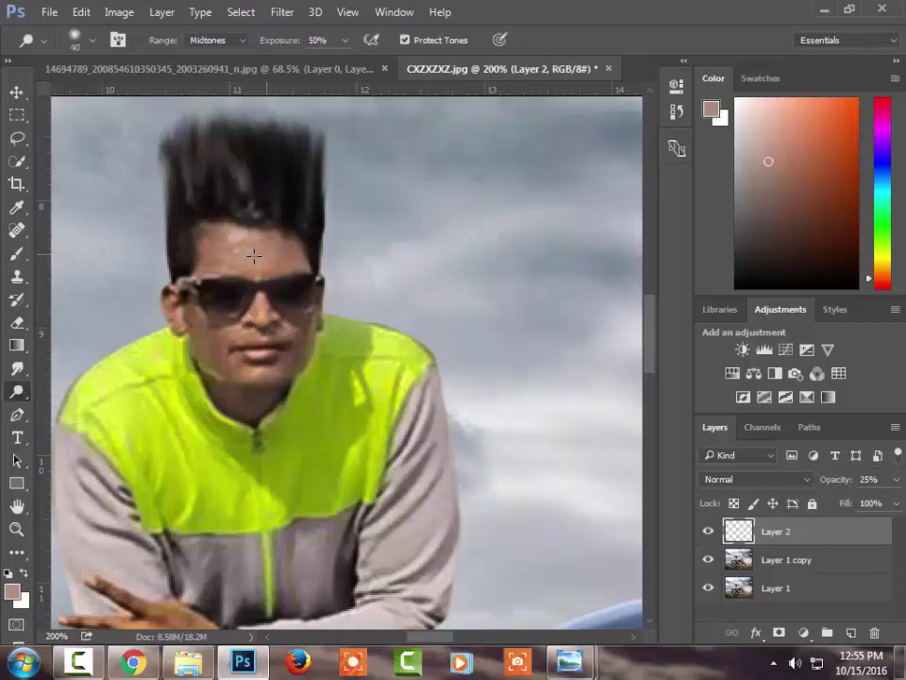
right_click(258, 253)
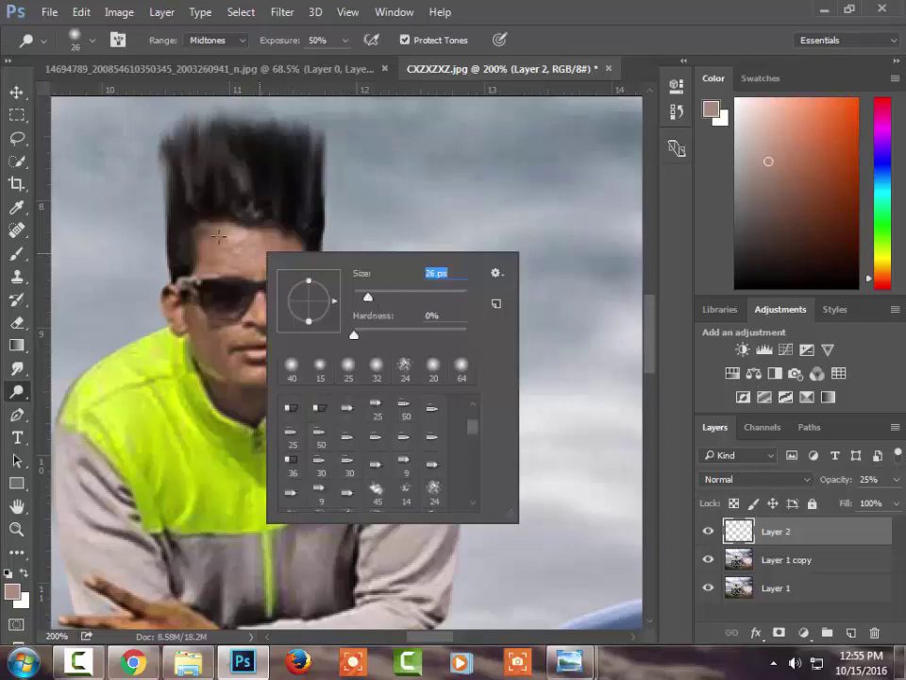
key(Return)
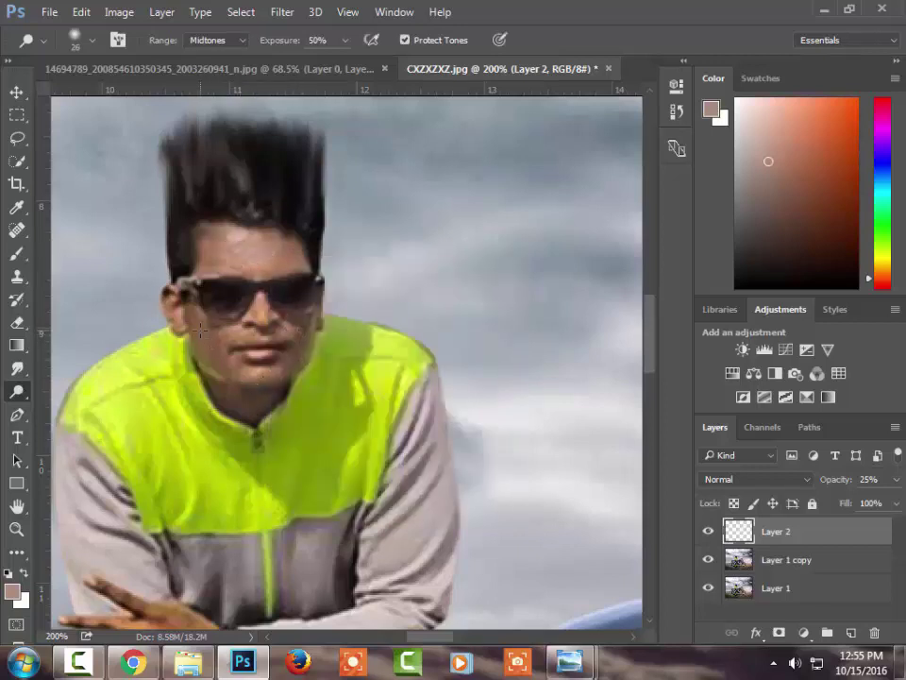
- Fit the image on screen, zoom in one step, and merge all visible layers
key(z)
right_click(261, 326)
click(275, 327)
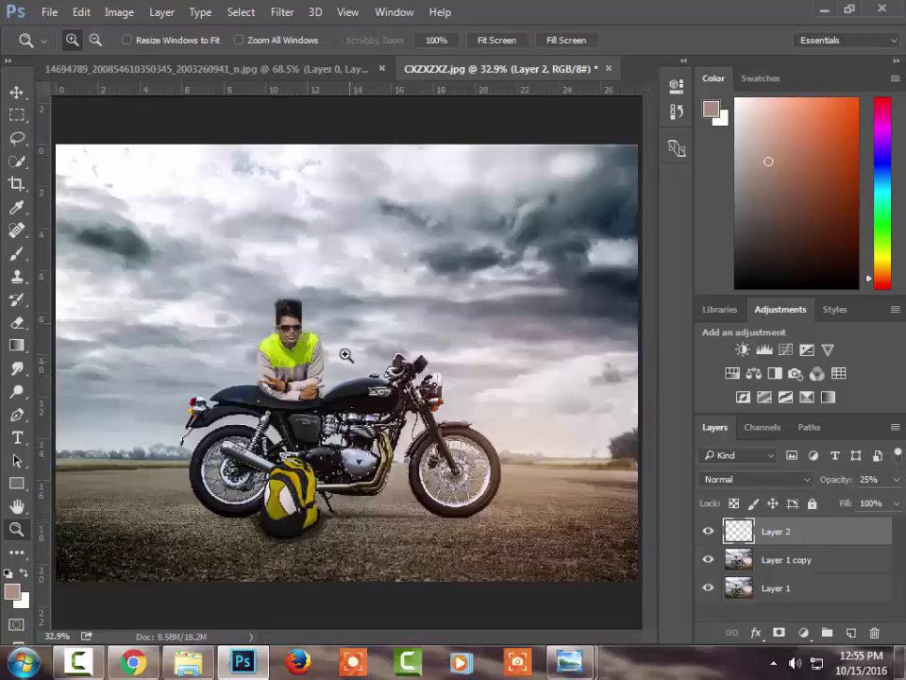
key(ctrl+0)
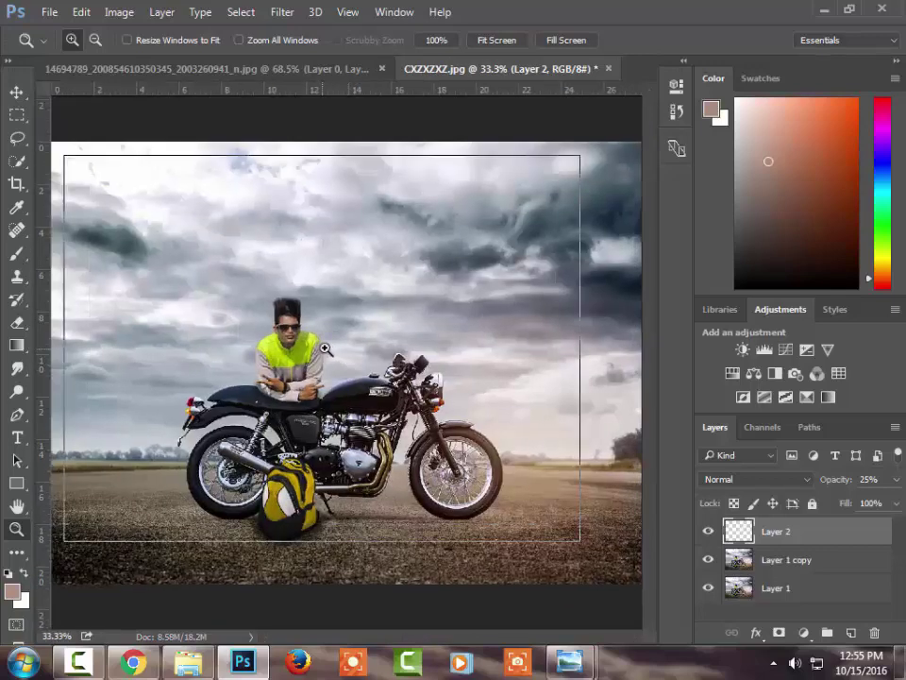
click(323, 349)
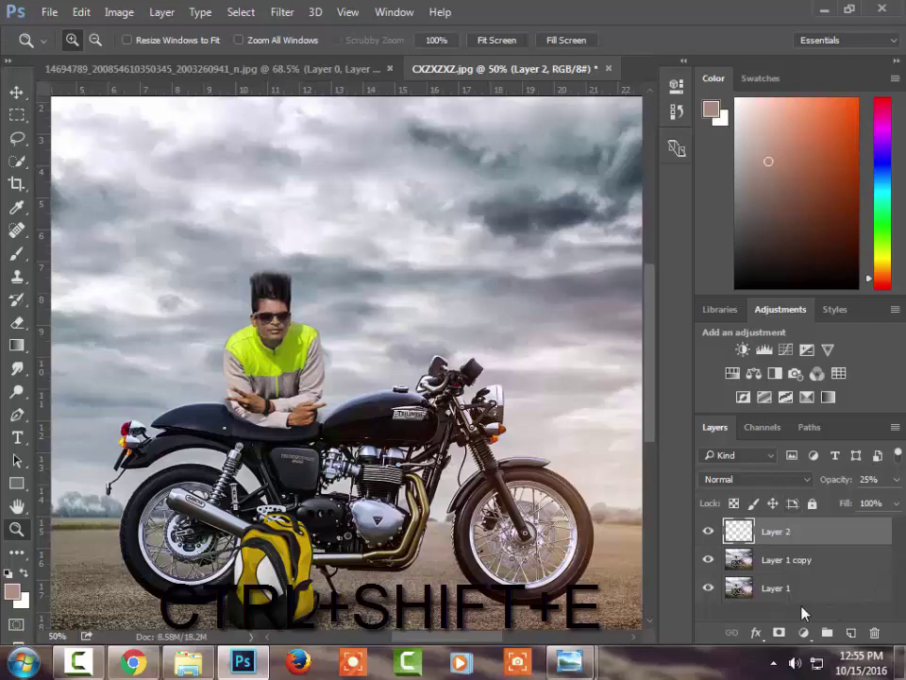
key(ctrl+shift+e)
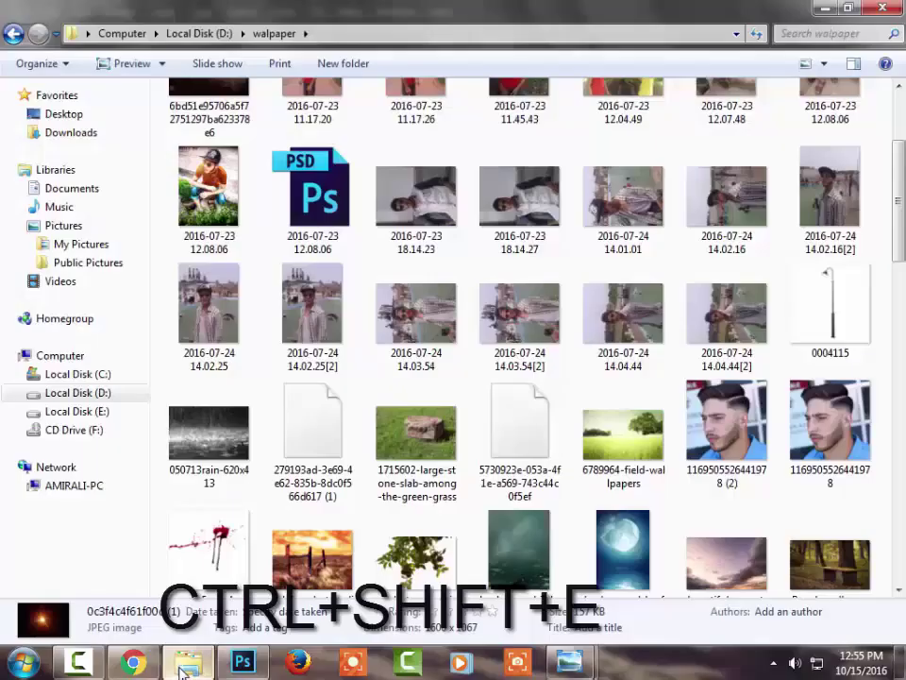
- Place the orange firework image from the wallpaper folder and set its blend mode to Screen
click(188, 662)
mouse_move(621, 202)
mouse_down()
mouse_move(255, 673)
mouse_move(305, 428)
mouse_up()
key(Return)
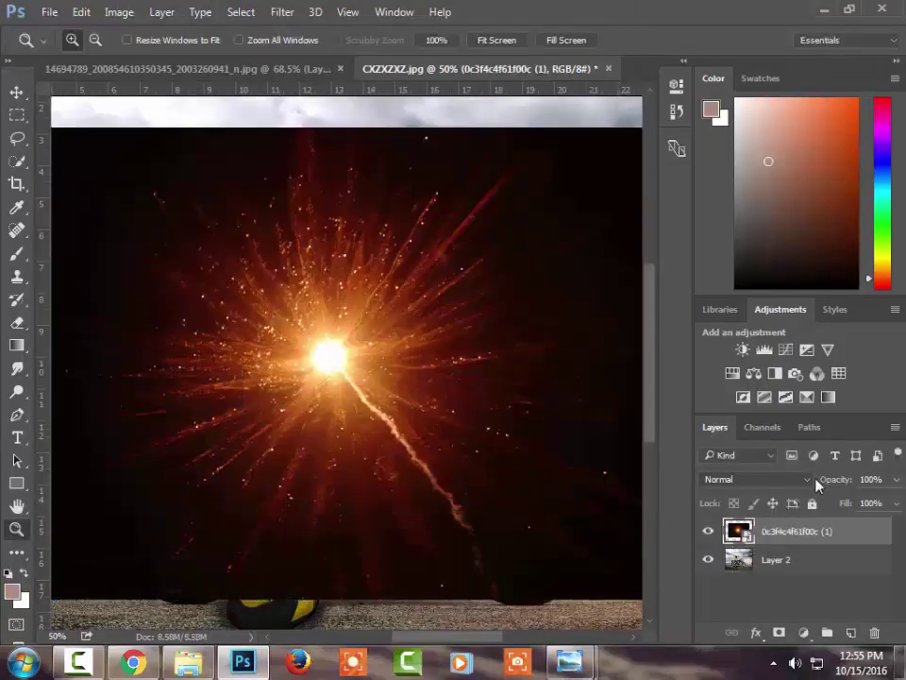
click(807, 479)
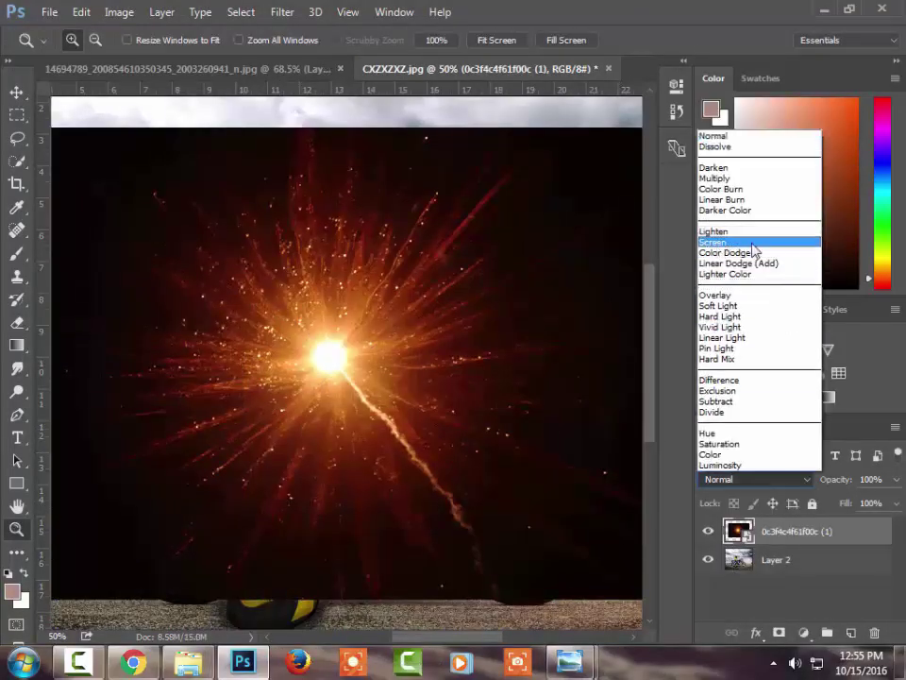
click(723, 243)
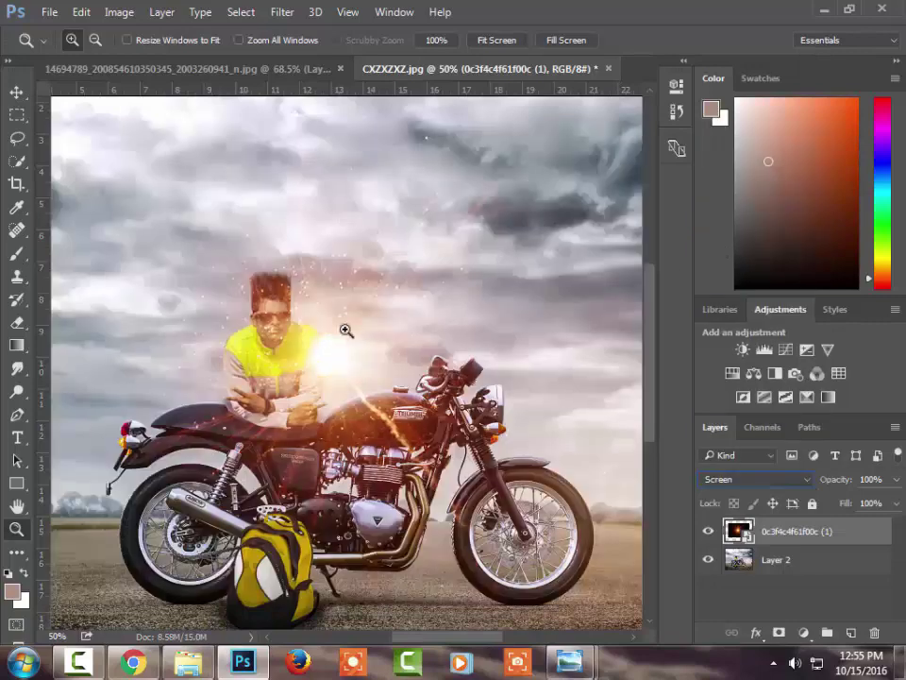
- Apply a 133-pixel Gaussian Blur to the firework layer
click(282, 13)
mouse_move(291, 206)
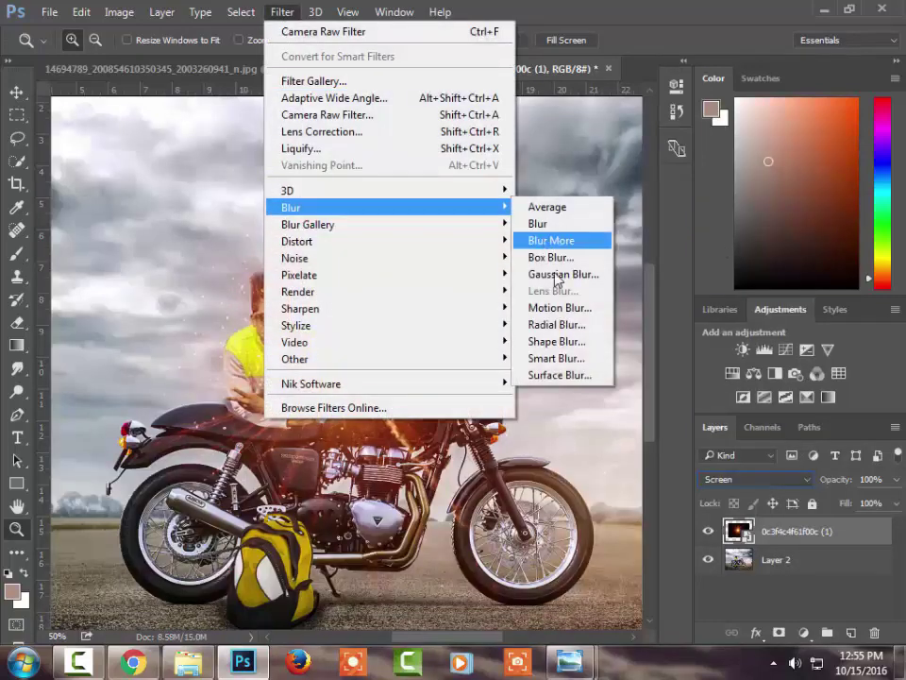
click(560, 274)
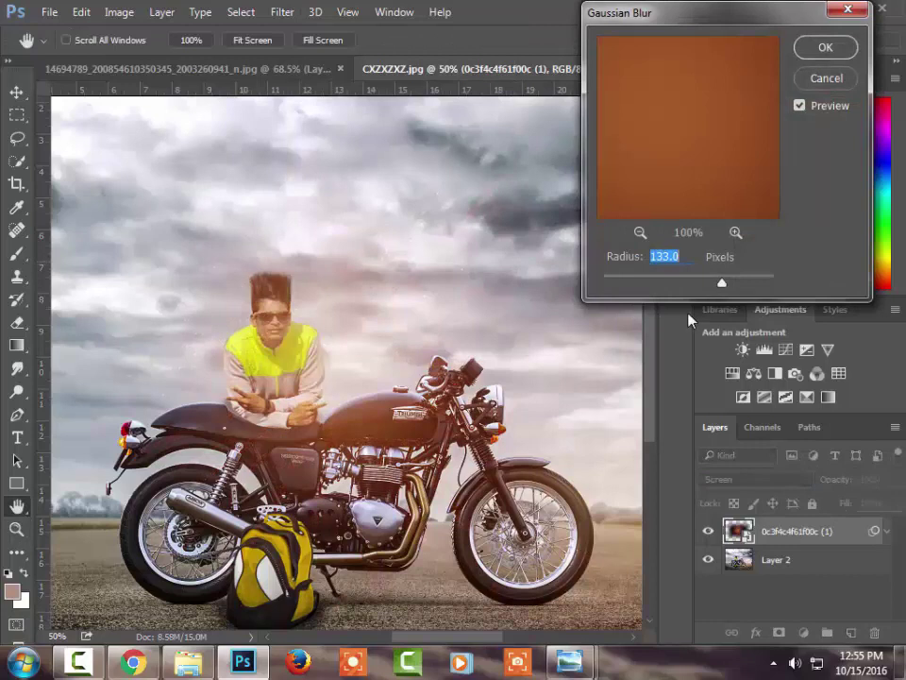
click(825, 47)
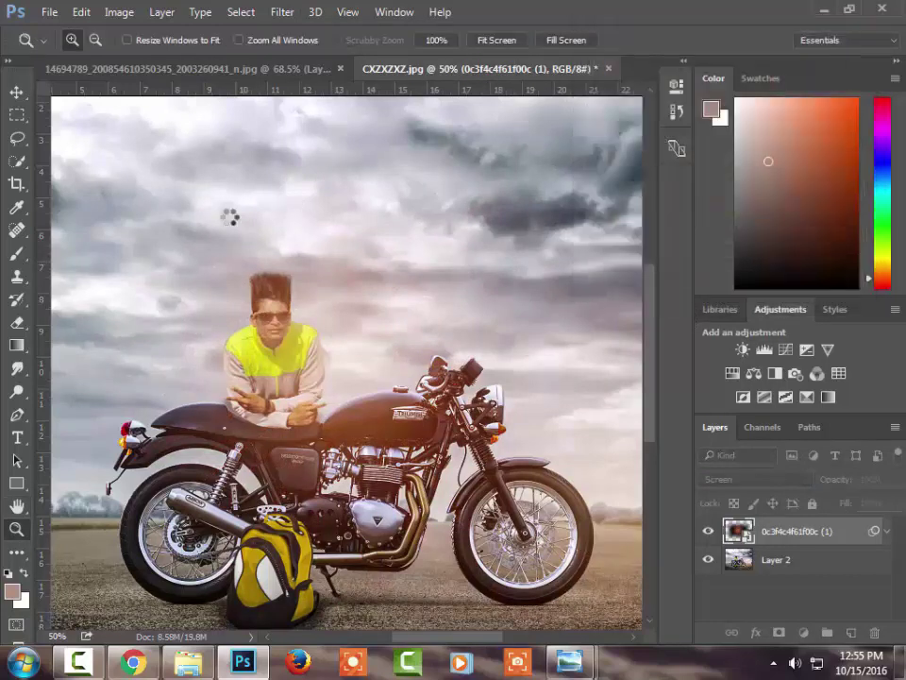
click(17, 114)
- Free Transform the firework glow to about two thirds size, positioned near the rider's face
right_click(275, 312)
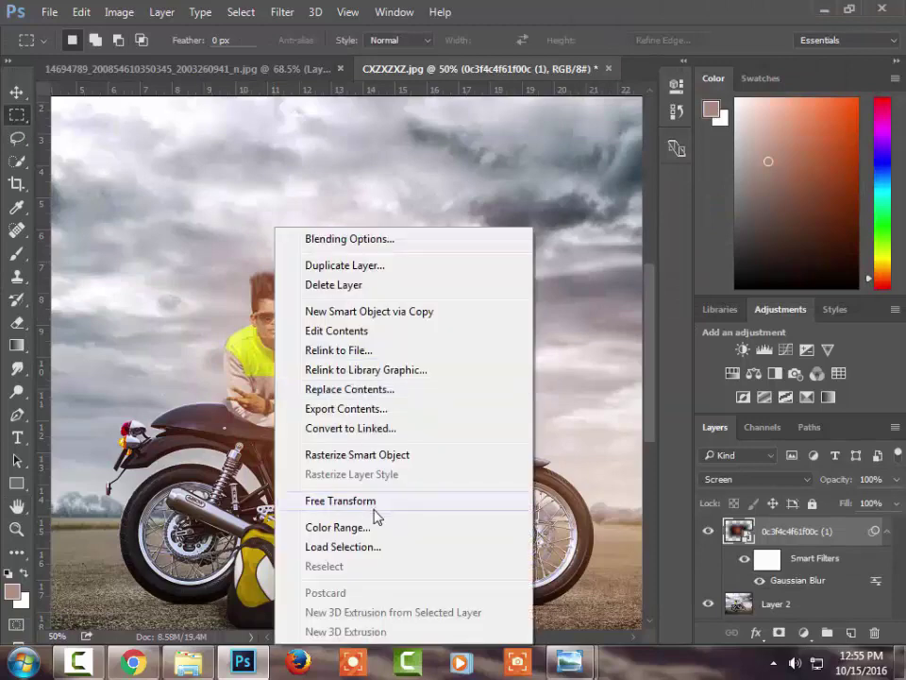
click(371, 500)
click(493, 274)
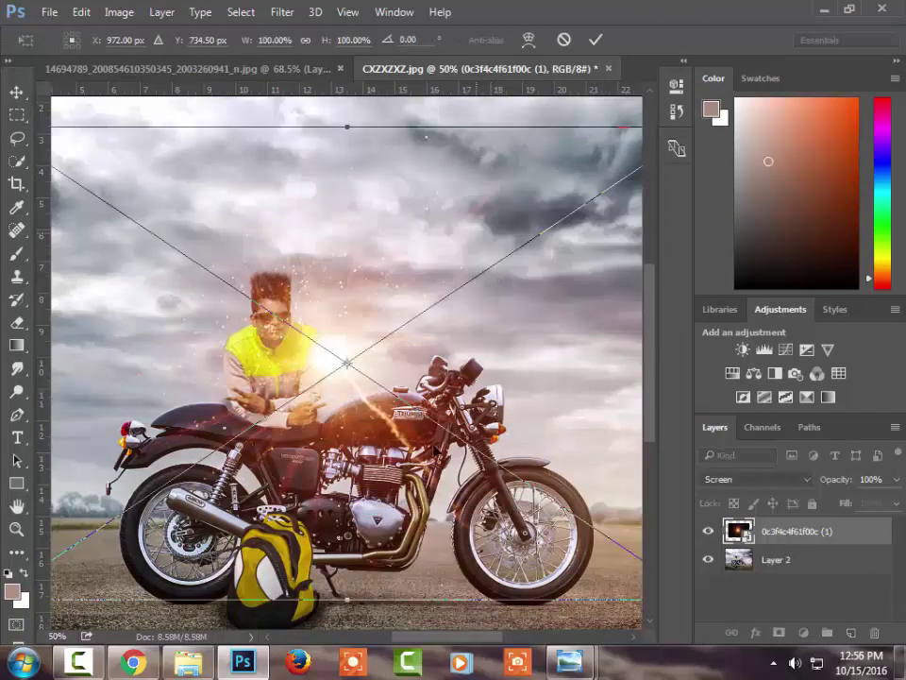
drag(242, 491, 384, 462)
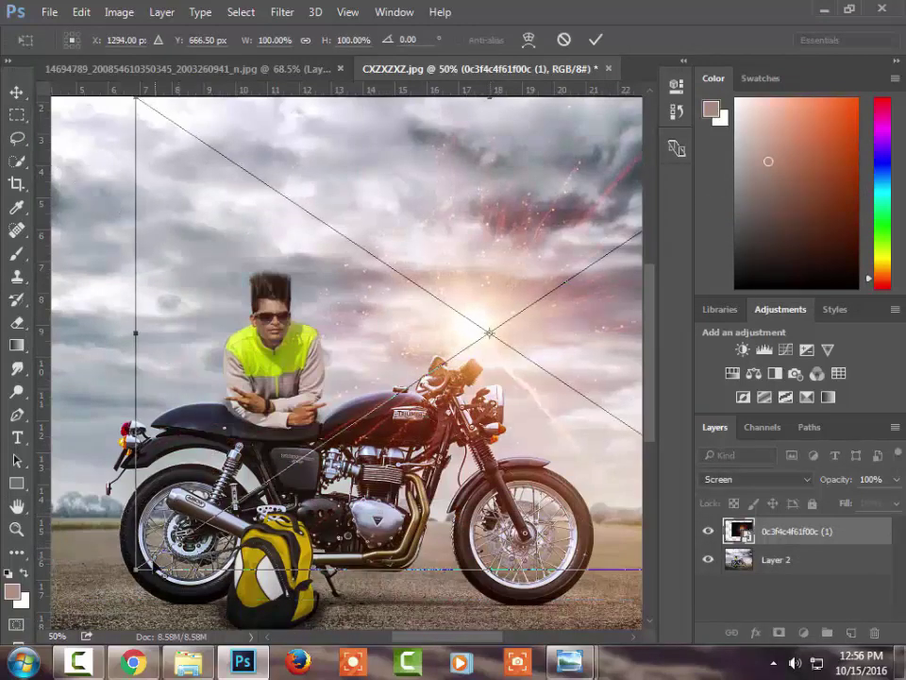
drag(135, 569, 234, 489)
mouse_move(557, 396)
mouse_down()
mouse_move(404, 398)
mouse_move(416, 393)
mouse_up()
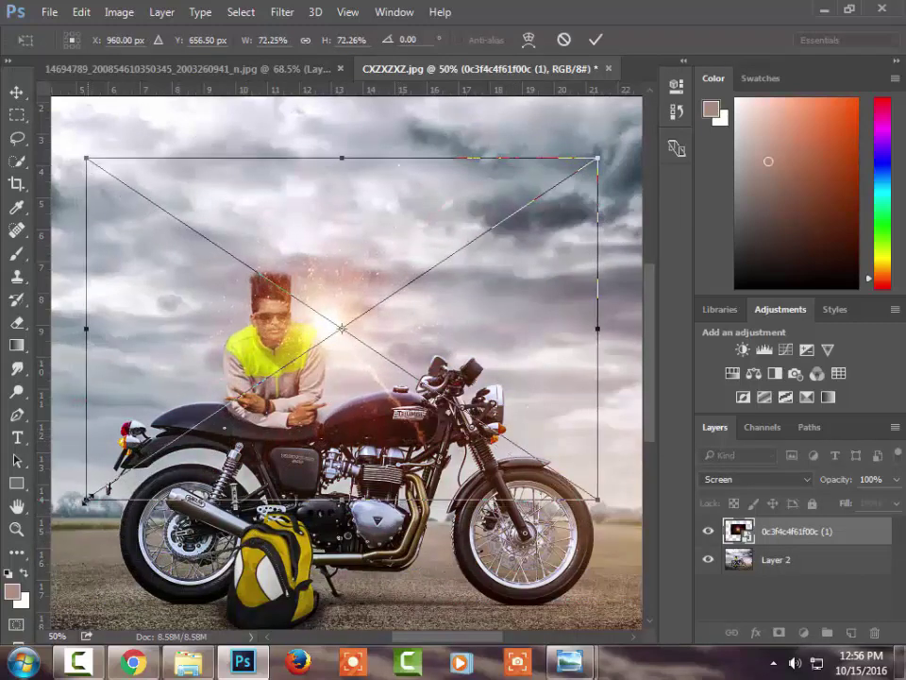
drag(593, 161, 579, 170)
key(m)
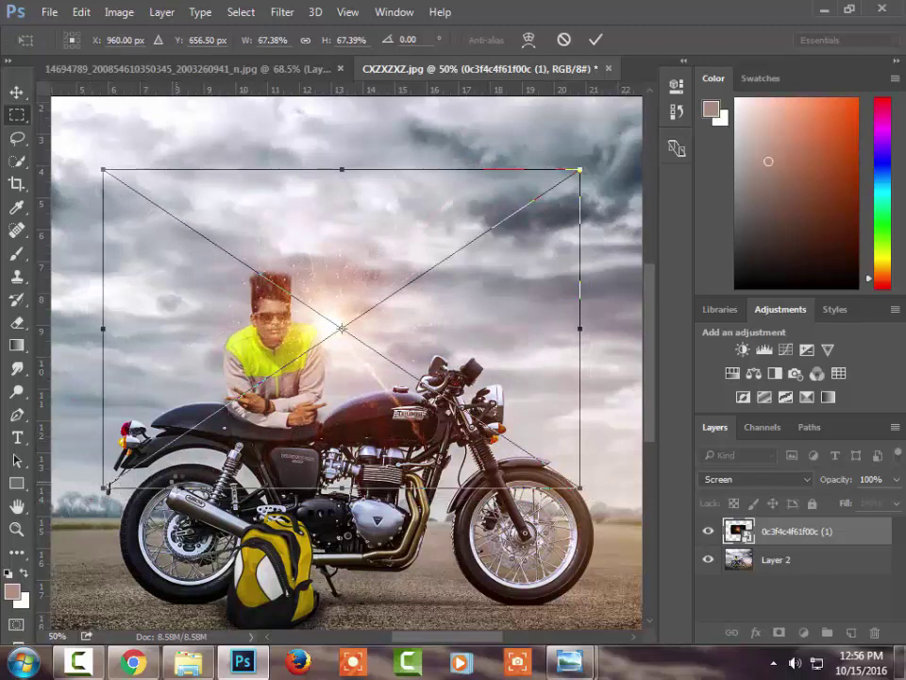
key(Return)
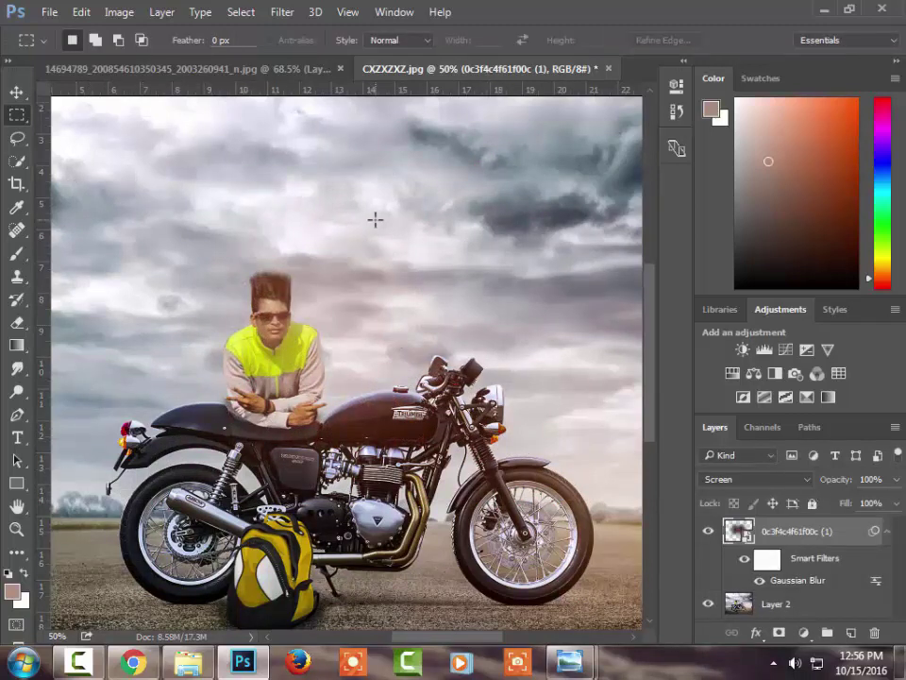
- Fit the image on screen and merge the glow into the scene layer with Ctrl+E
key(z)
right_click(400, 239)
click(409, 241)
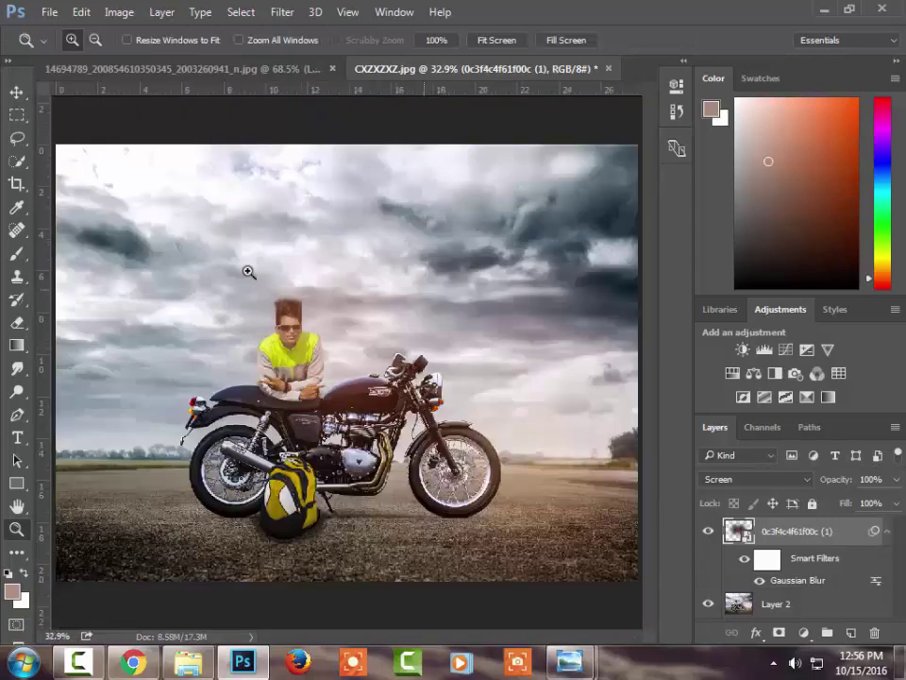
drag(55, 182, 591, 618)
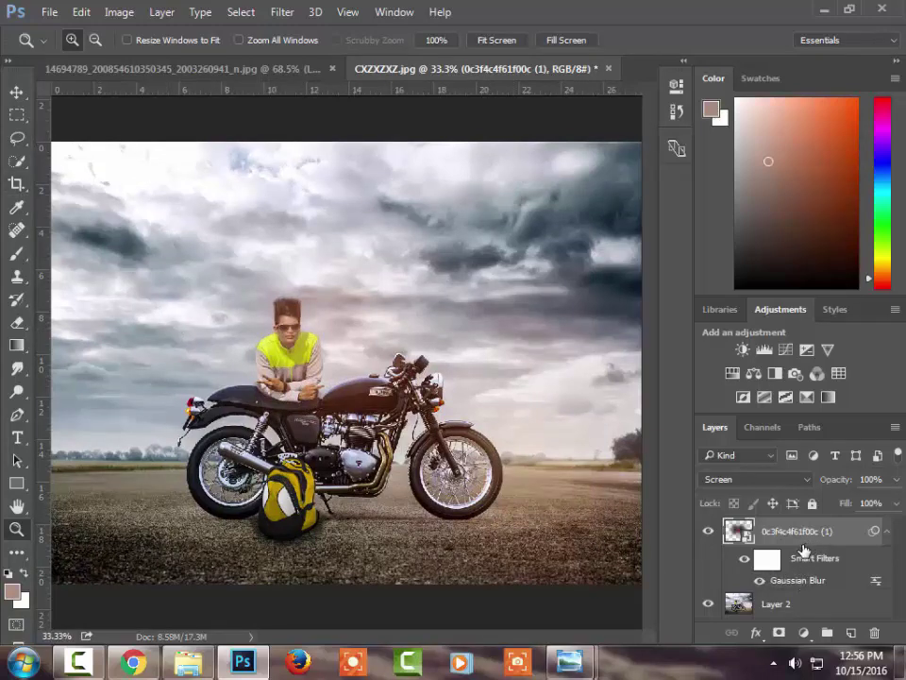
key(ctrl+e)
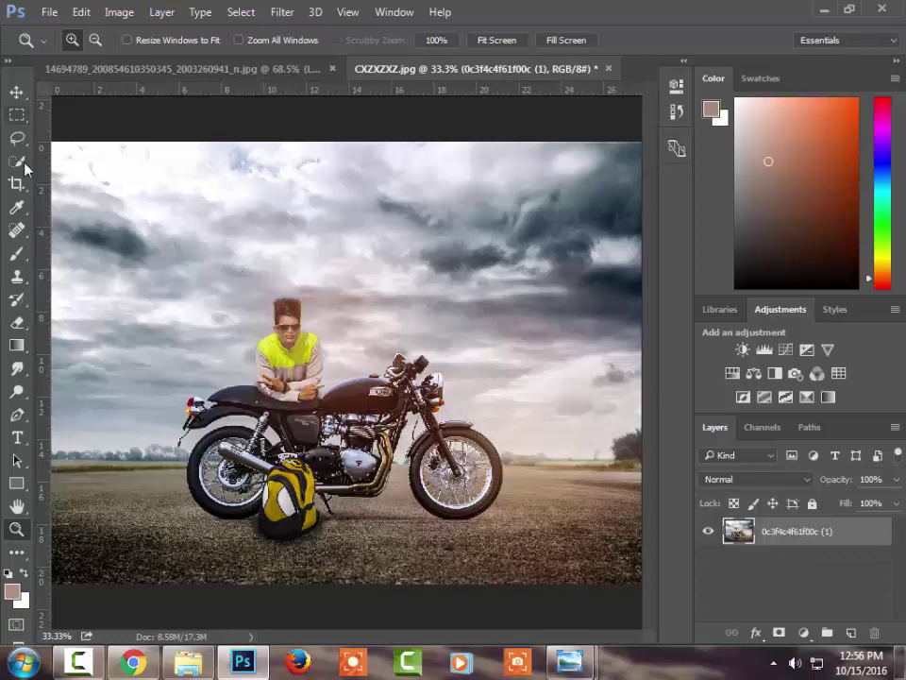
- Cancel and undo the accidental tiny crops, then crop over the entire image to keep the full frame
key(c)
drag(55, 147, 73, 155)
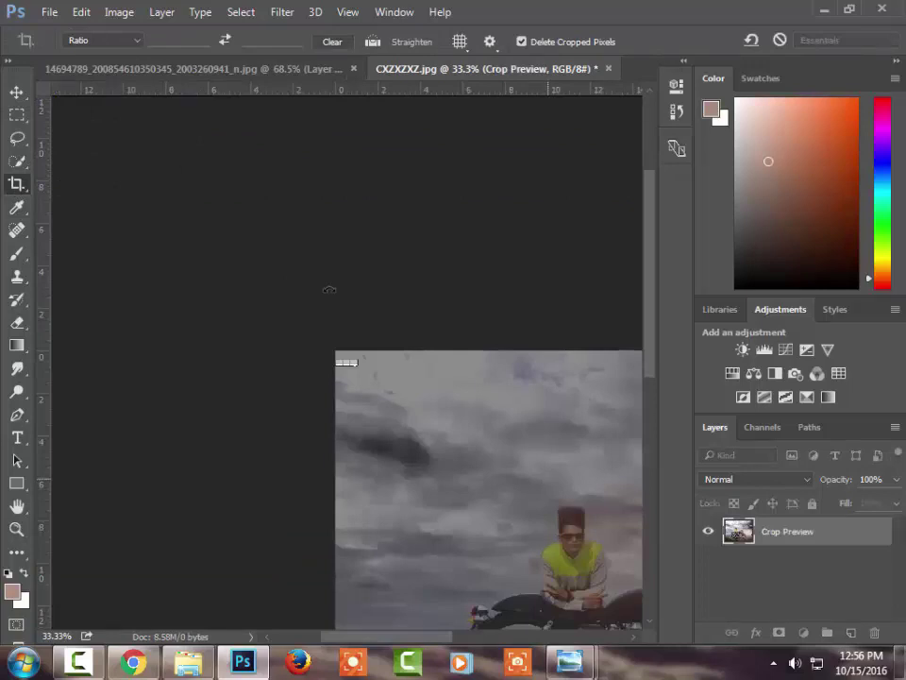
key(Escape)
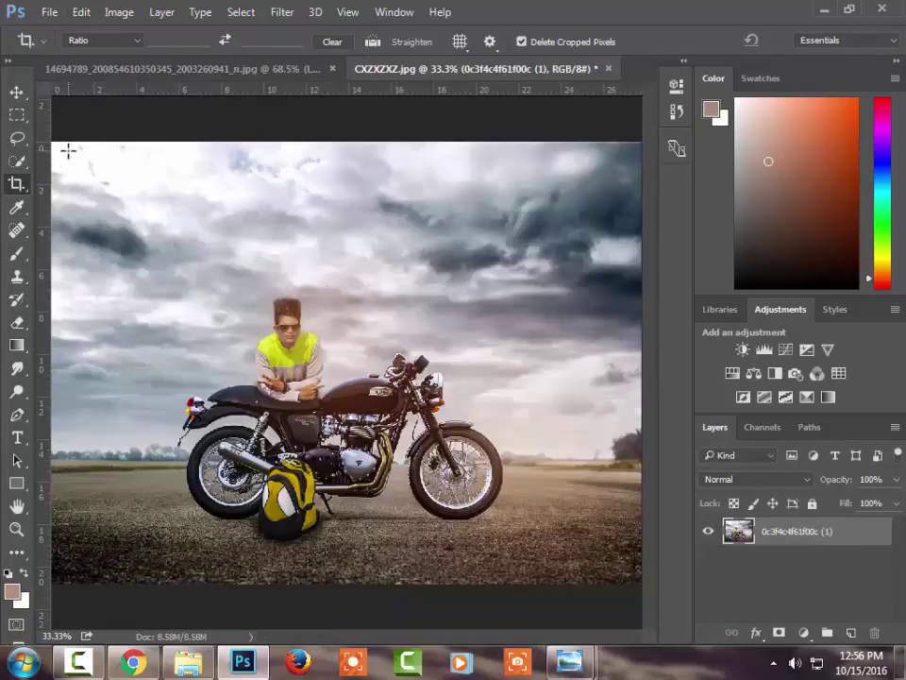
mouse_move(66, 149)
mouse_down()
mouse_move(85, 170)
mouse_move(73, 151)
mouse_up()
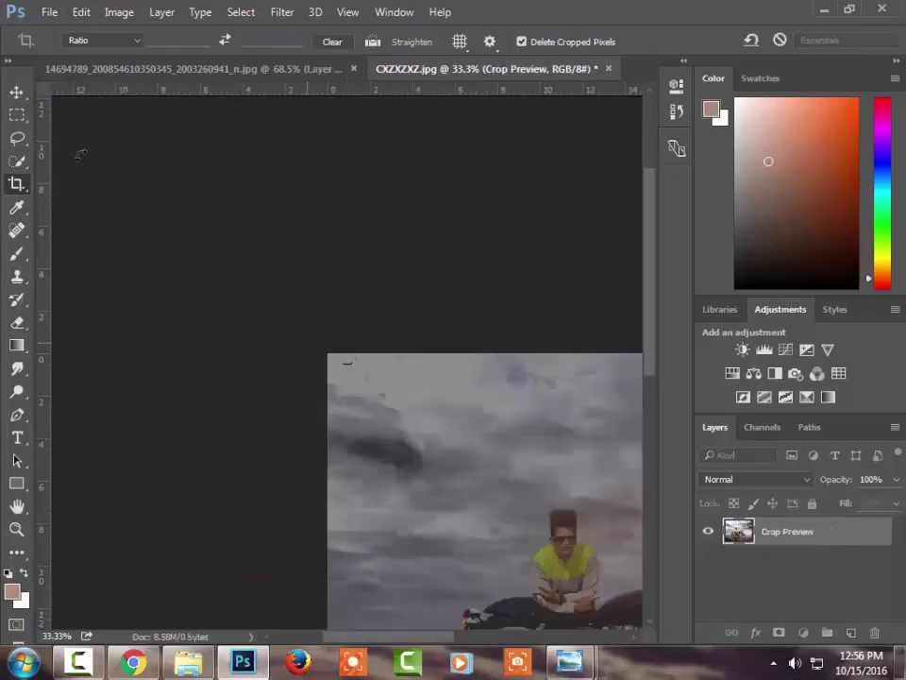
key(Return)
key(ctrl+z)
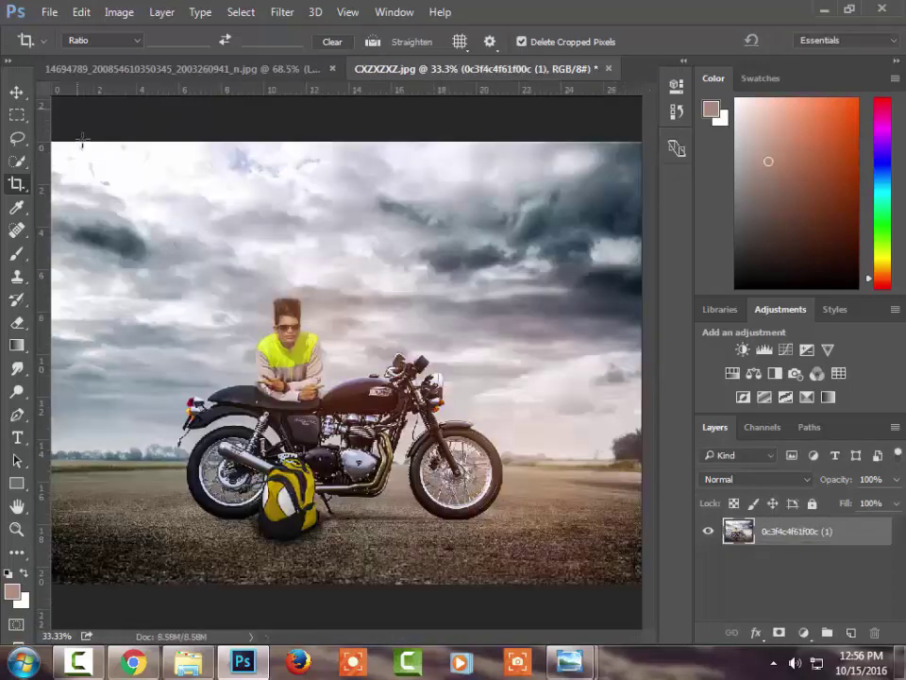
drag(56, 139, 644, 575)
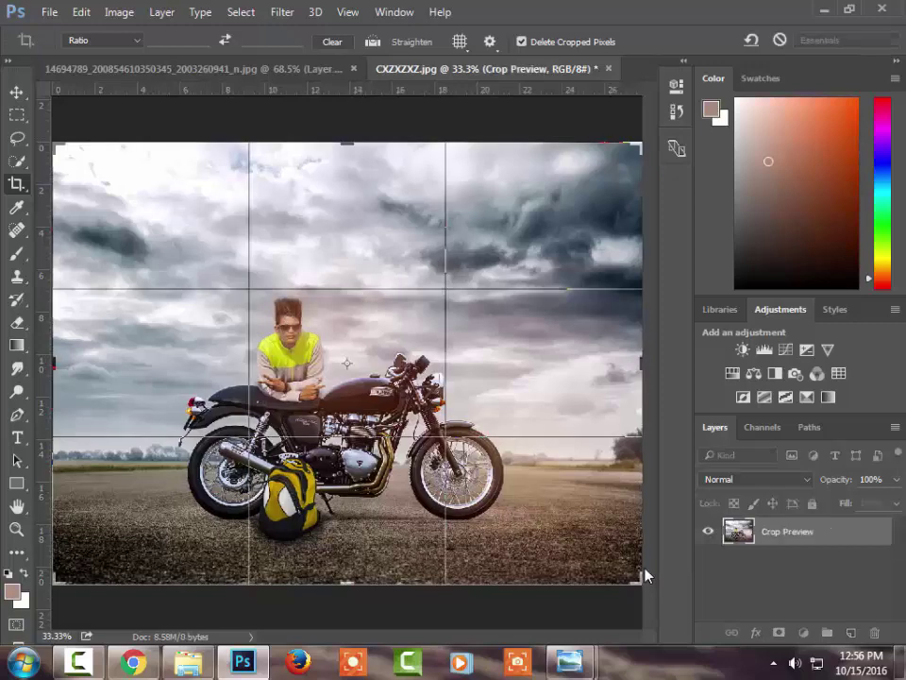
key(Return)
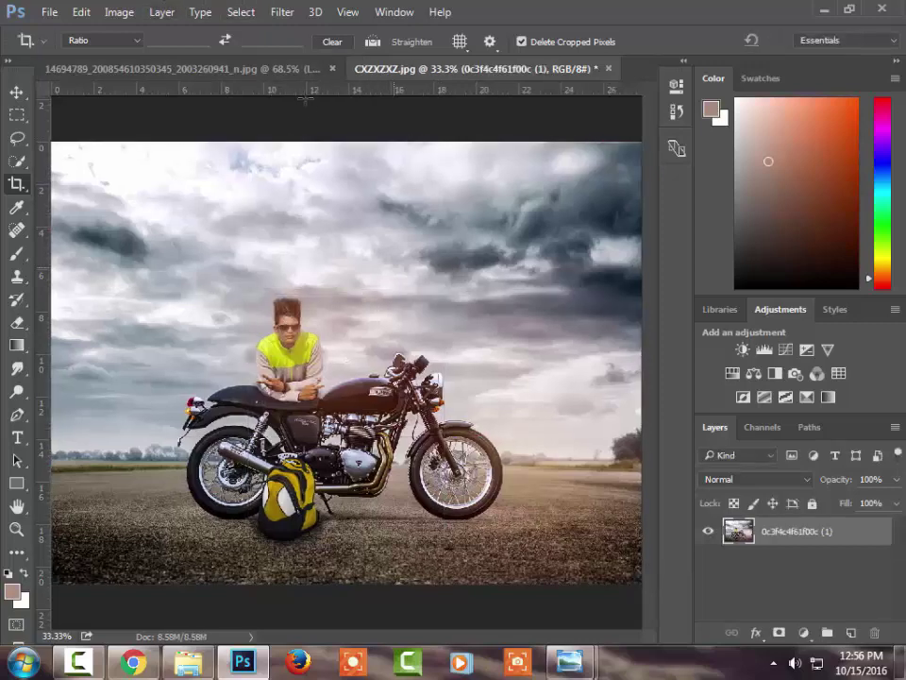
click(283, 12)
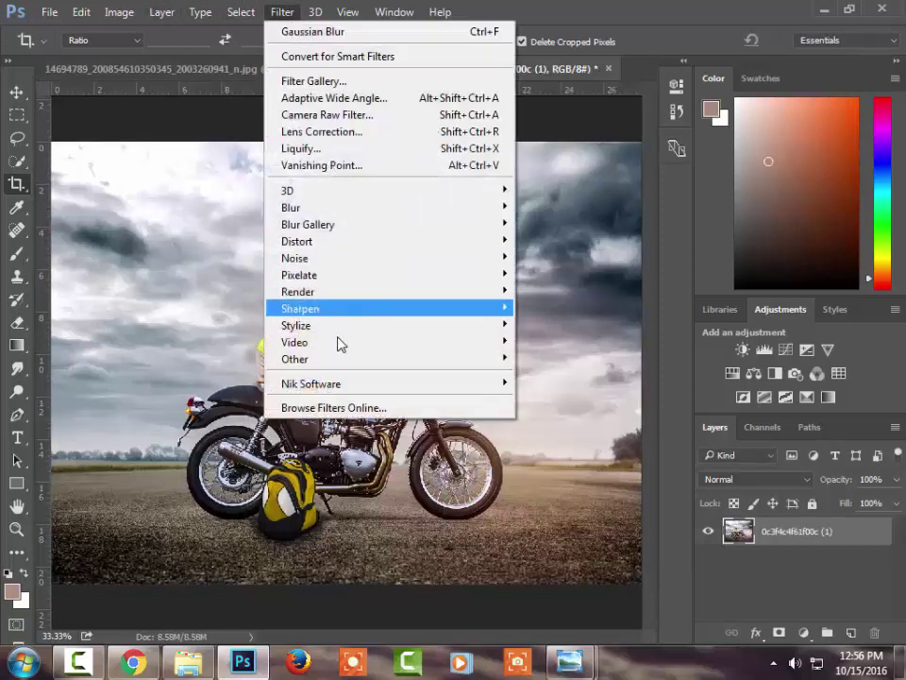
- Apply Camera Raw with Clarity +35, Blacks -16, Vibrance +13 and Contrast +14
click(324, 114)
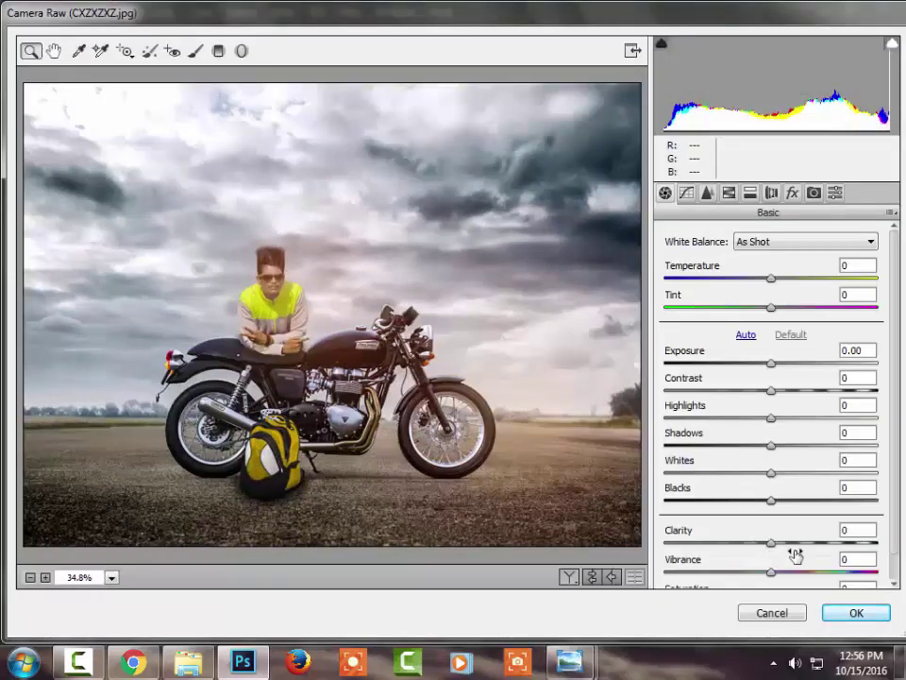
drag(771, 544, 808, 545)
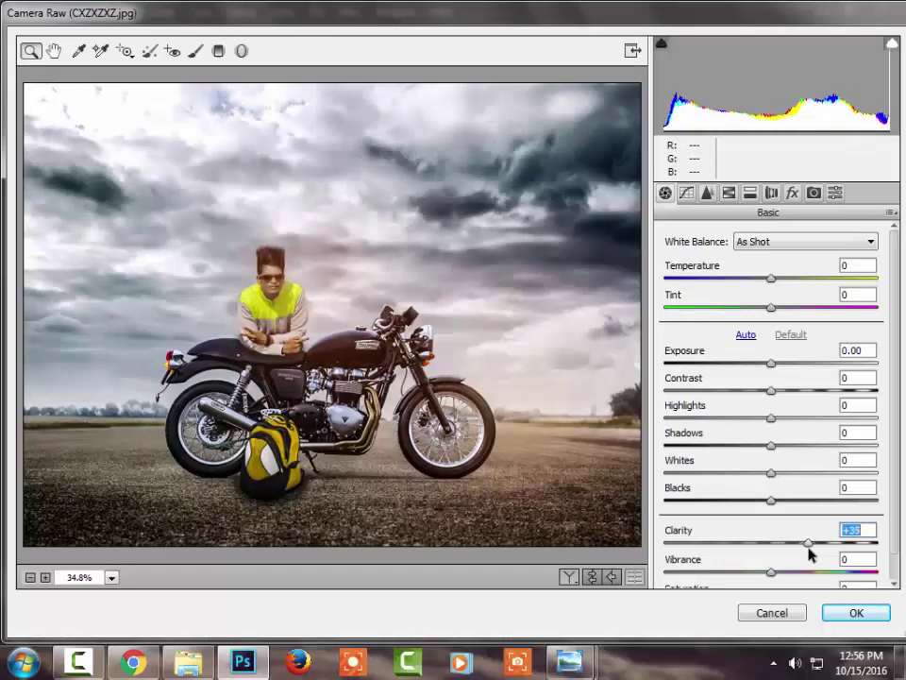
mouse_move(770, 500)
mouse_down()
mouse_move(780, 500)
mouse_move(752, 510)
mouse_up()
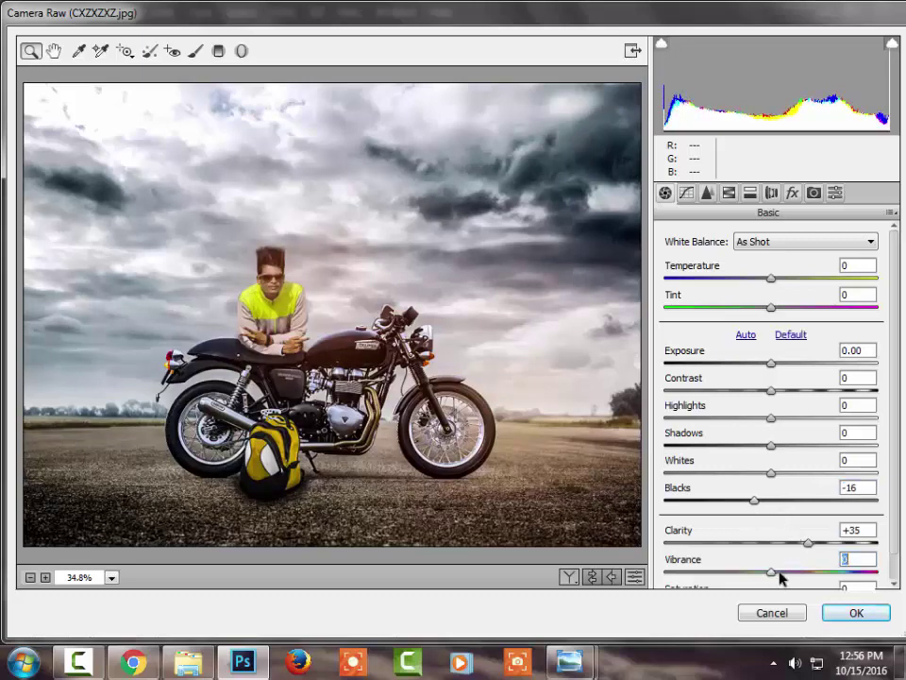
drag(772, 573, 785, 573)
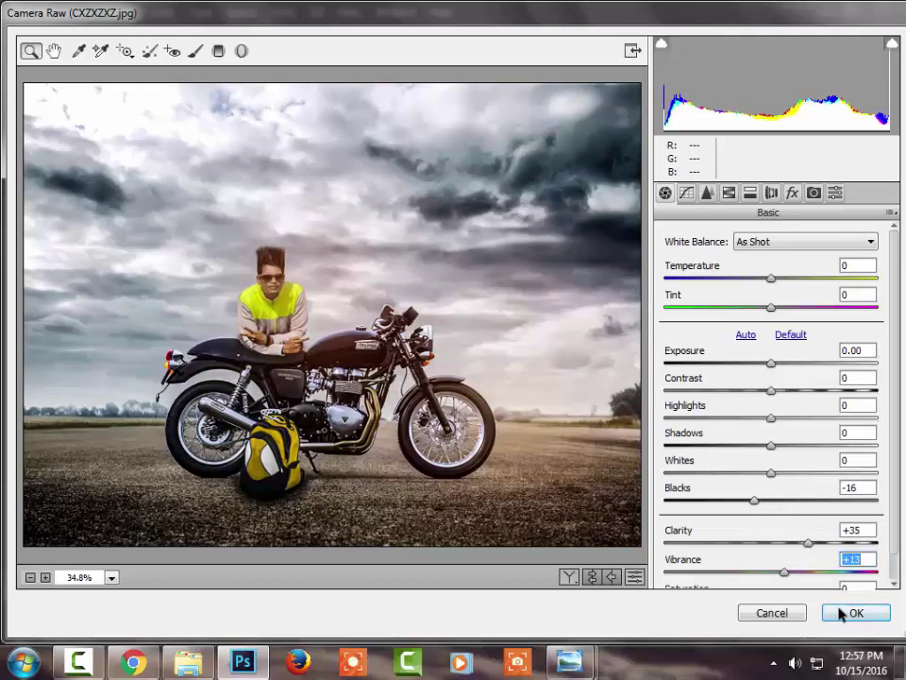
drag(784, 390, 788, 391)
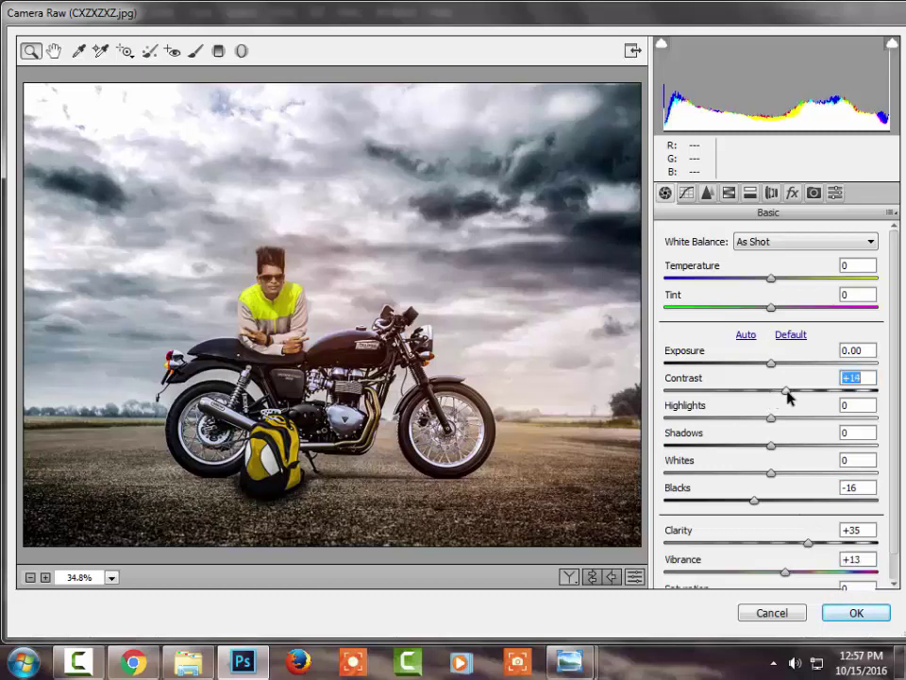
click(852, 617)
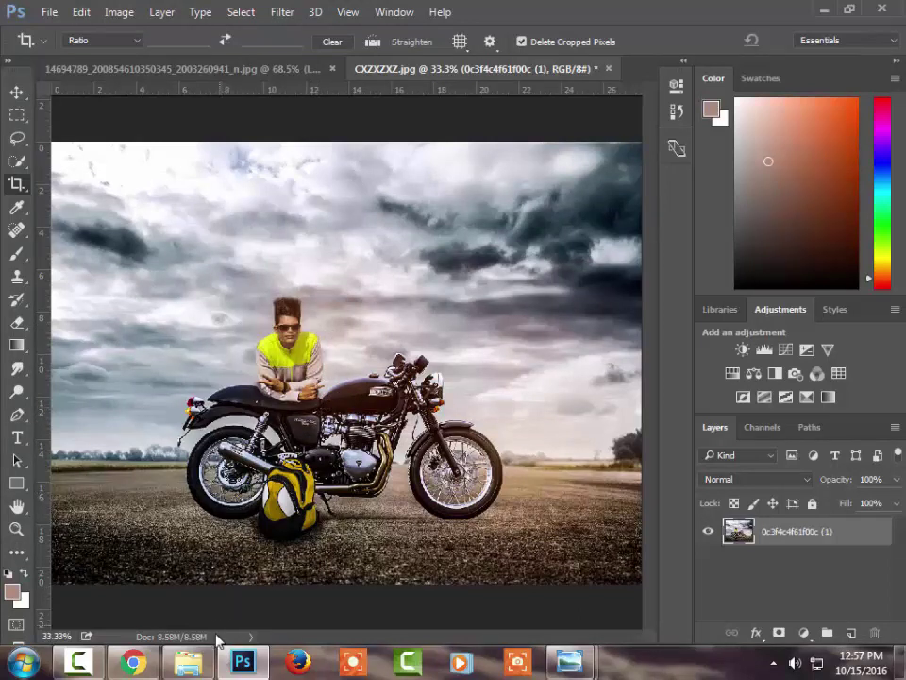
- Drag bird_flight_9 from the Pictures library into the composite, moving it upper-left and shrinking it
mouse_move(188, 662)
click(188, 566)
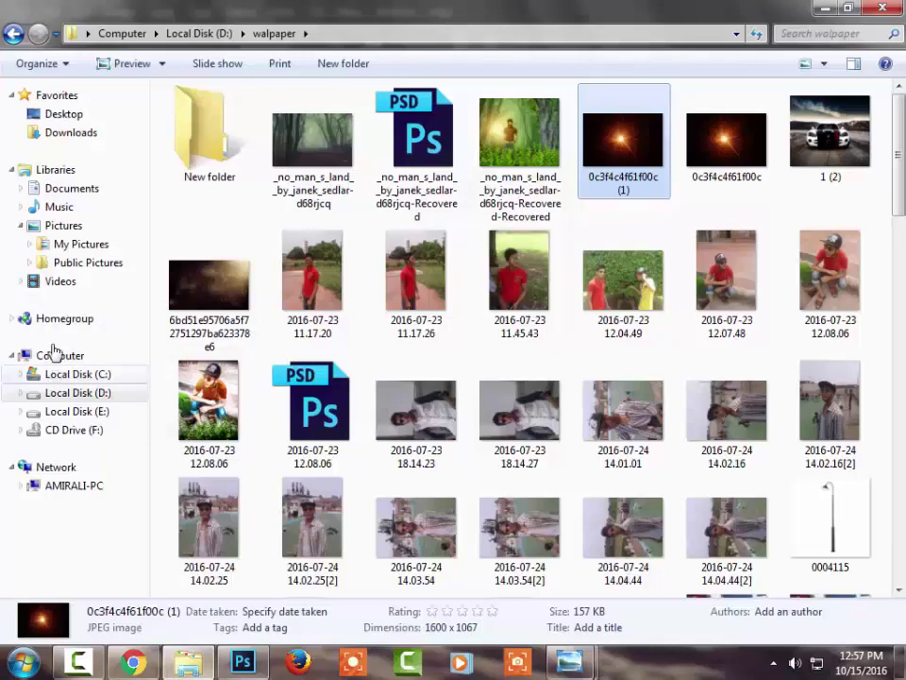
click(71, 227)
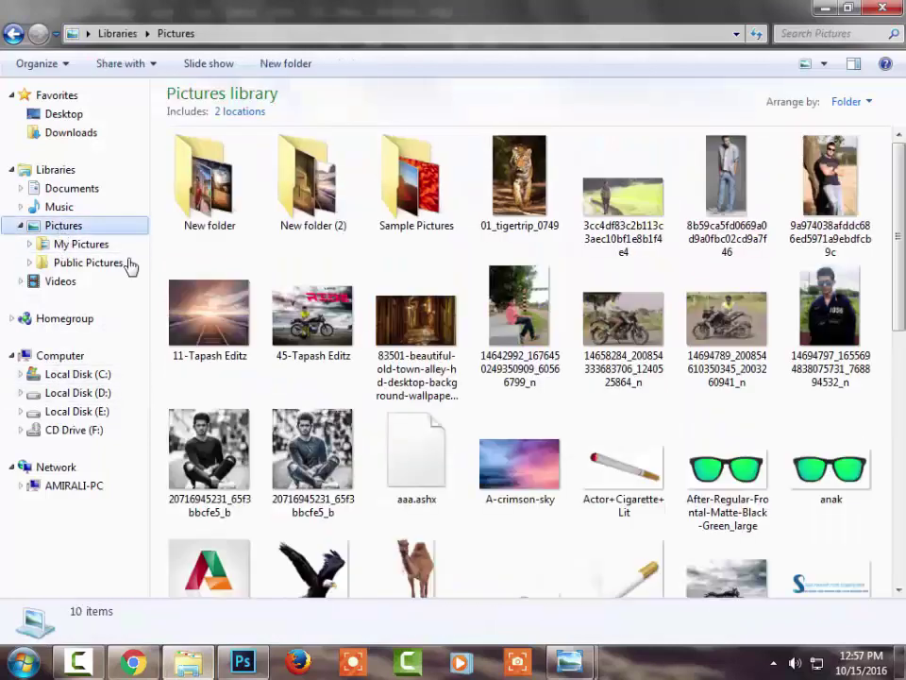
scroll(400, 526, down, 2)
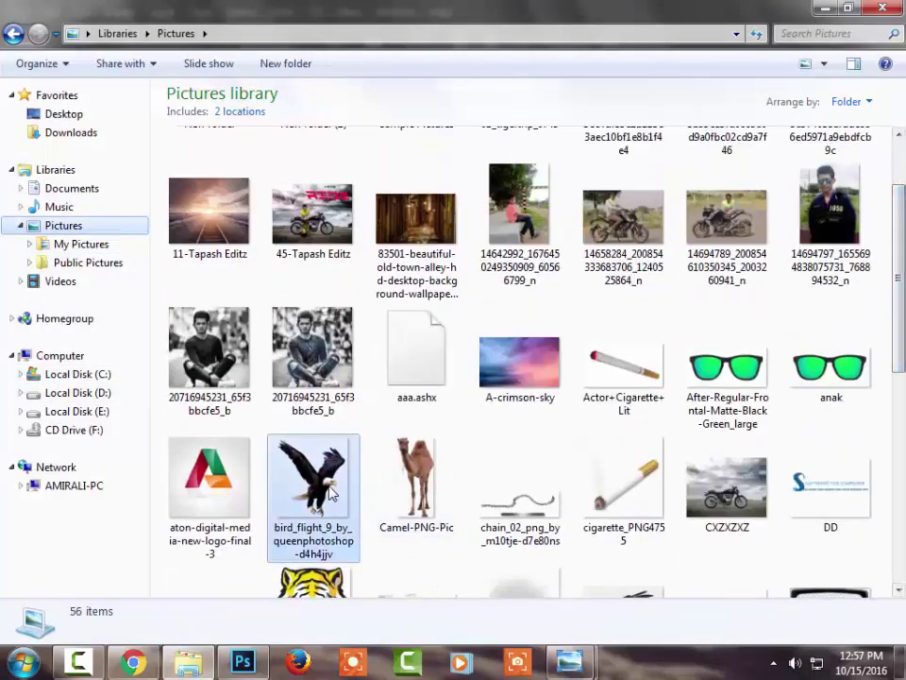
drag(330, 493, 182, 303)
drag(354, 298, 213, 265)
drag(269, 356, 202, 260)
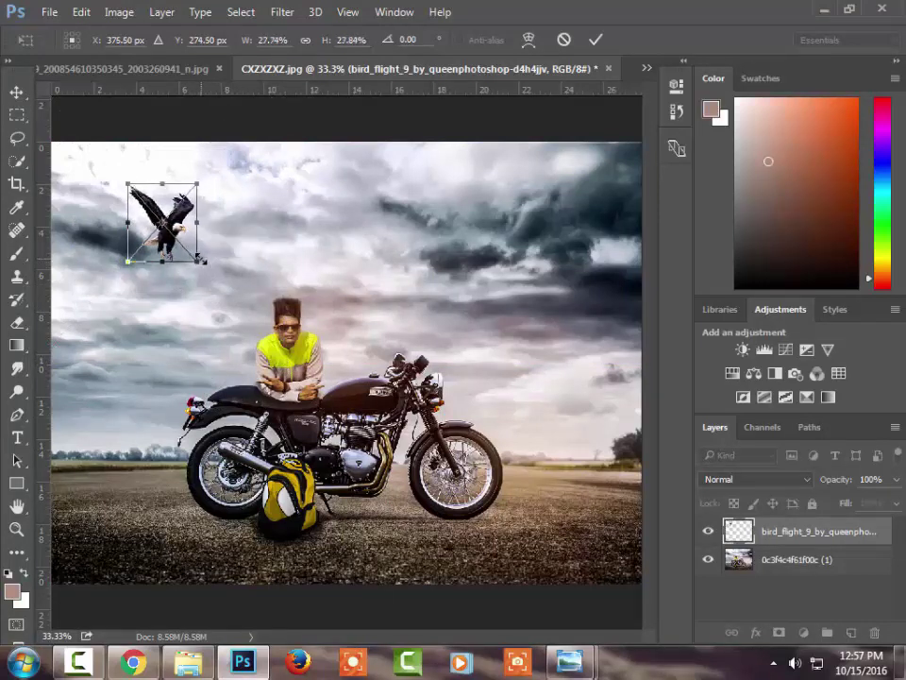
- Commit the small eagle's transform, fit the view on screen, and merge it into the photo with Ctrl+E
key(Return)
key(z)
right_click(370, 225)
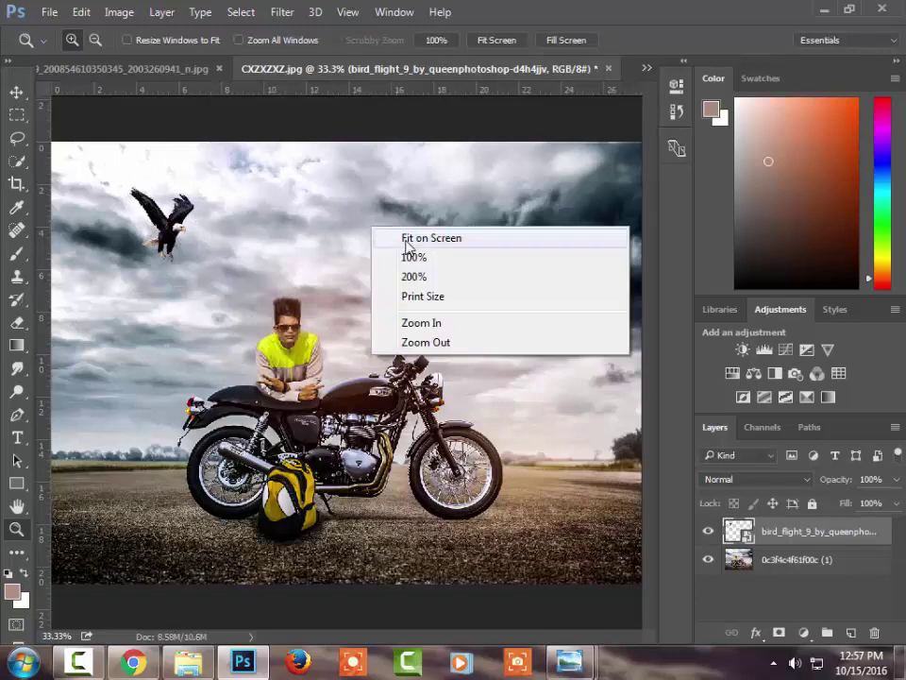
click(408, 236)
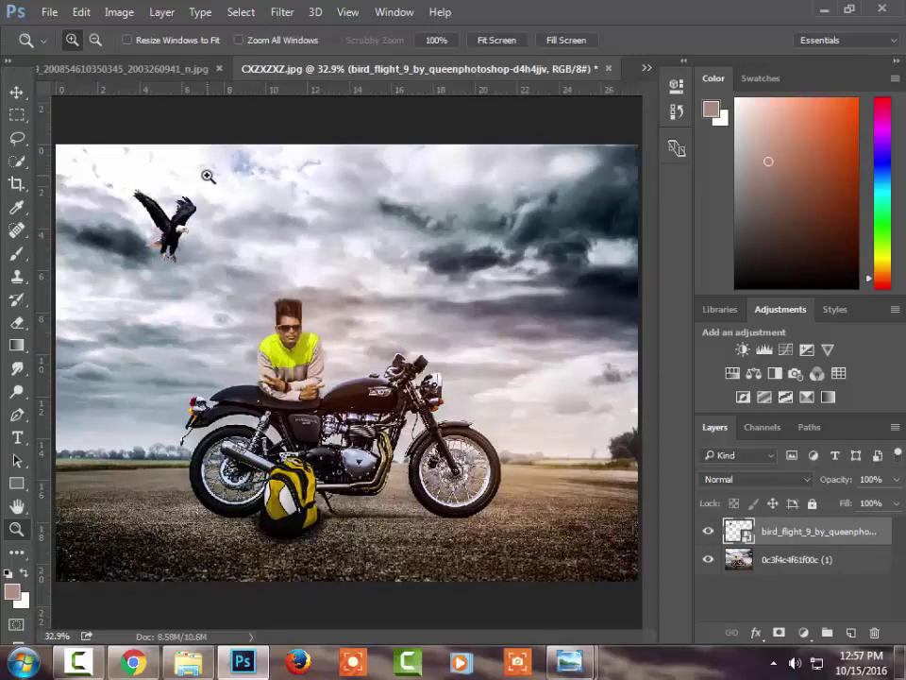
click(79, 660)
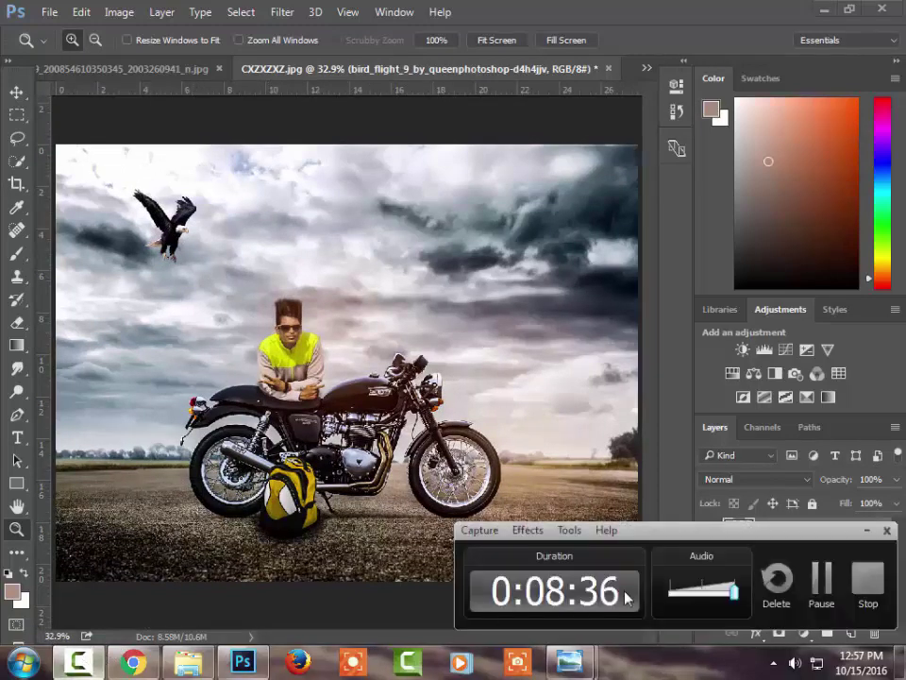
click(604, 434)
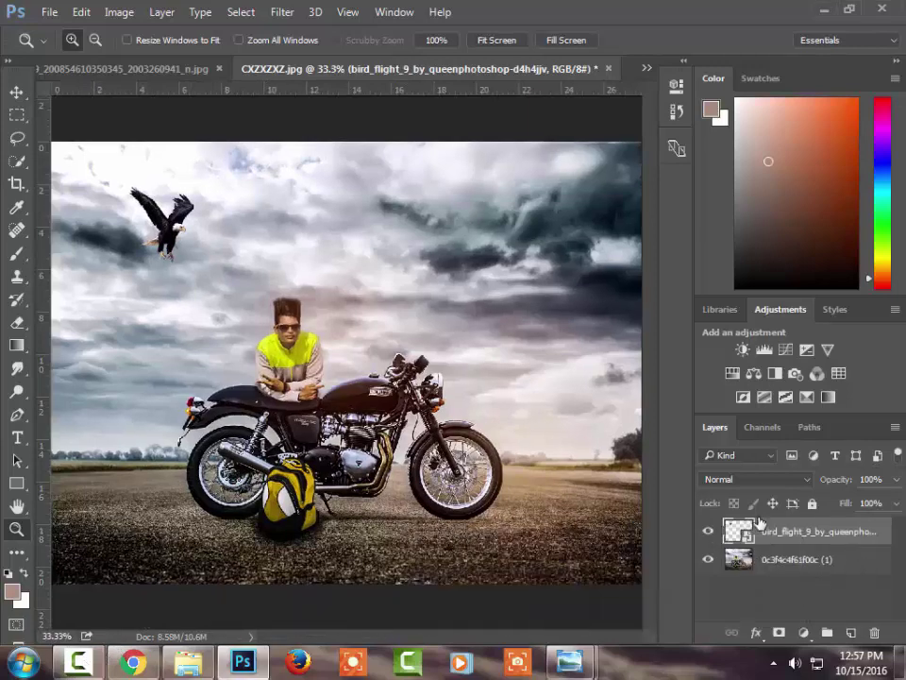
key(ctrl+e)
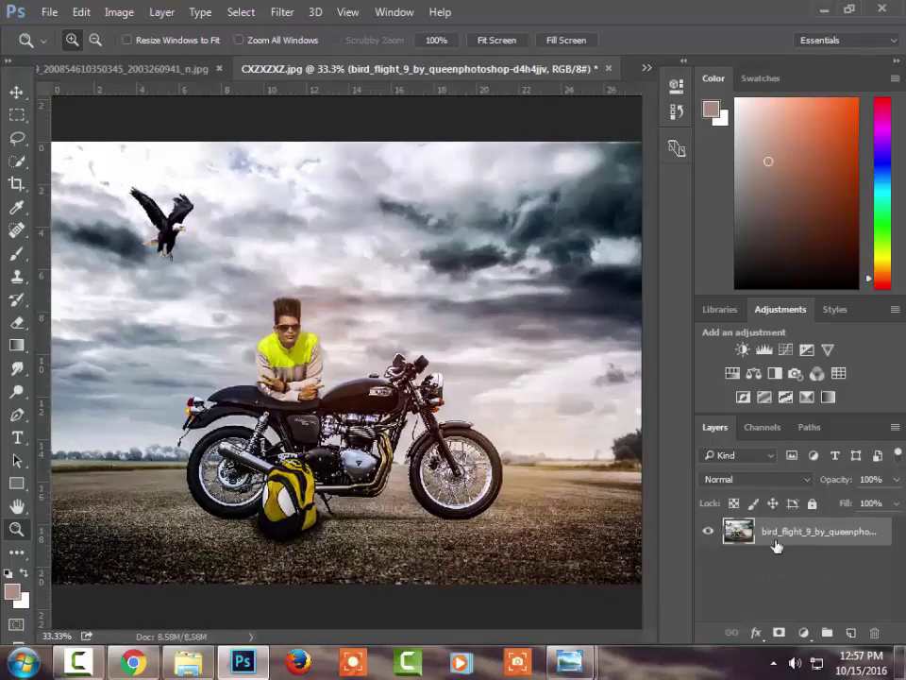
- Launch Color Efex Pro 4 and preview the White Neutralizer and Vignette filters
click(281, 14)
mouse_move(312, 384)
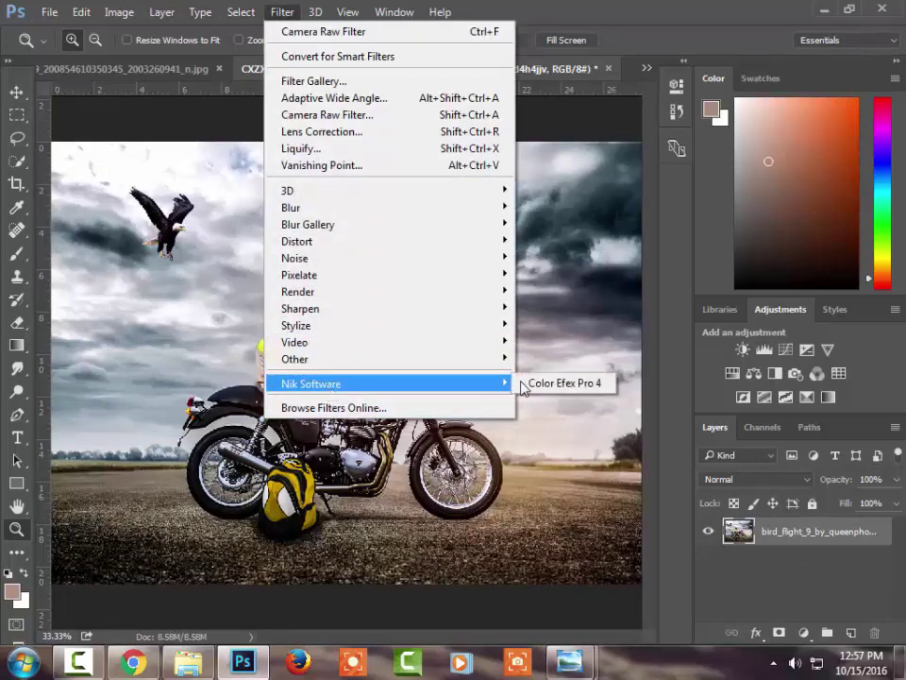
click(529, 383)
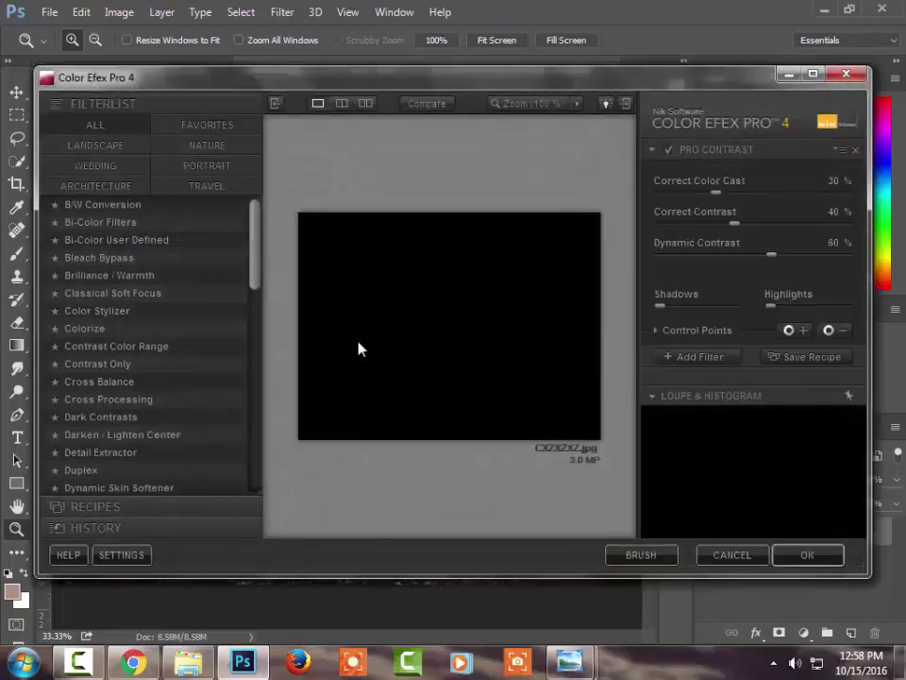
scroll(223, 398, down, 2)
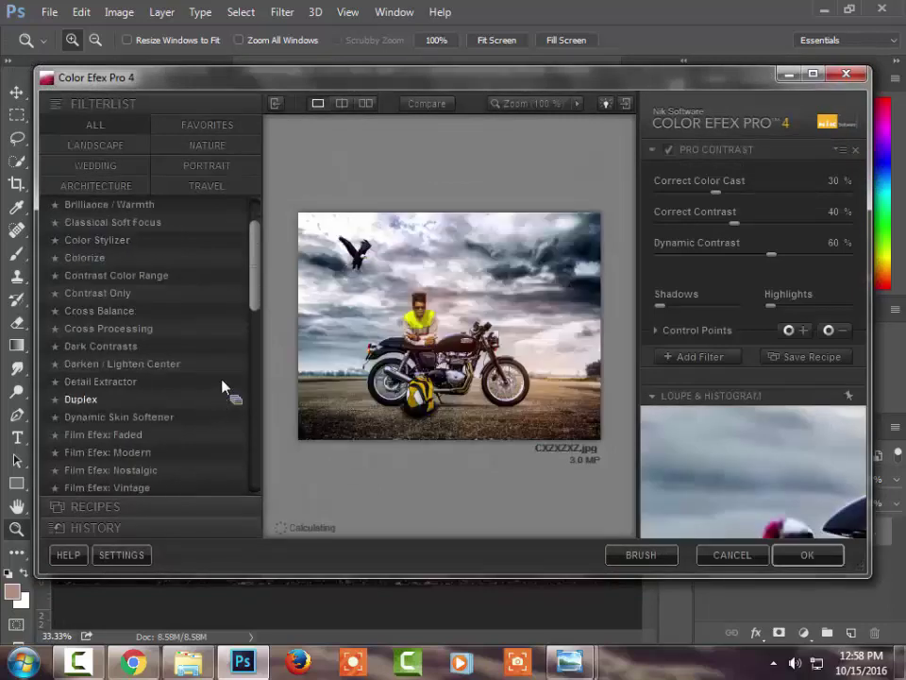
scroll(227, 388, down, 10)
scroll(222, 401, down, 2)
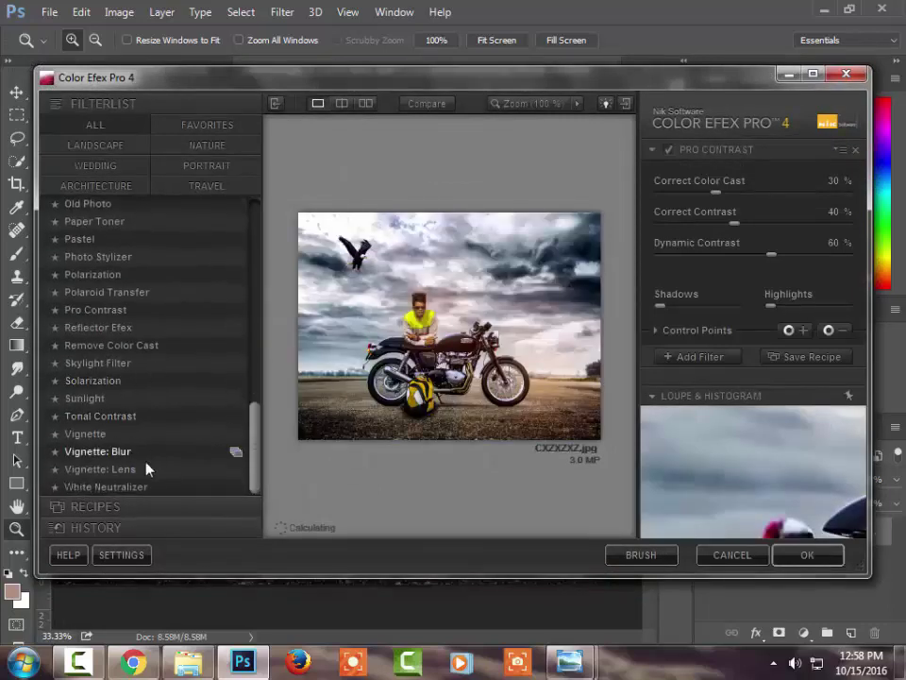
click(146, 486)
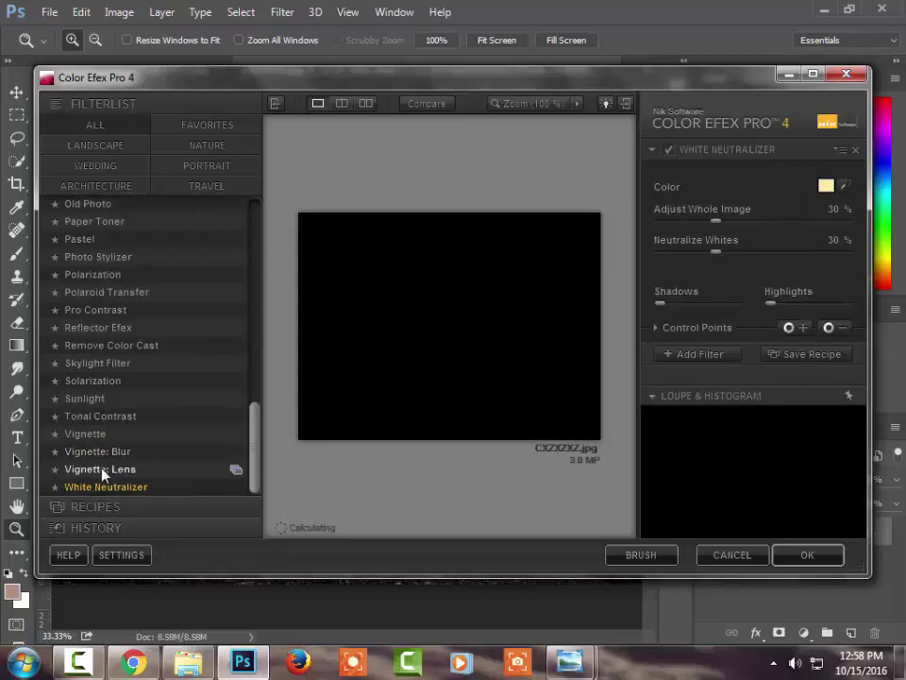
click(103, 472)
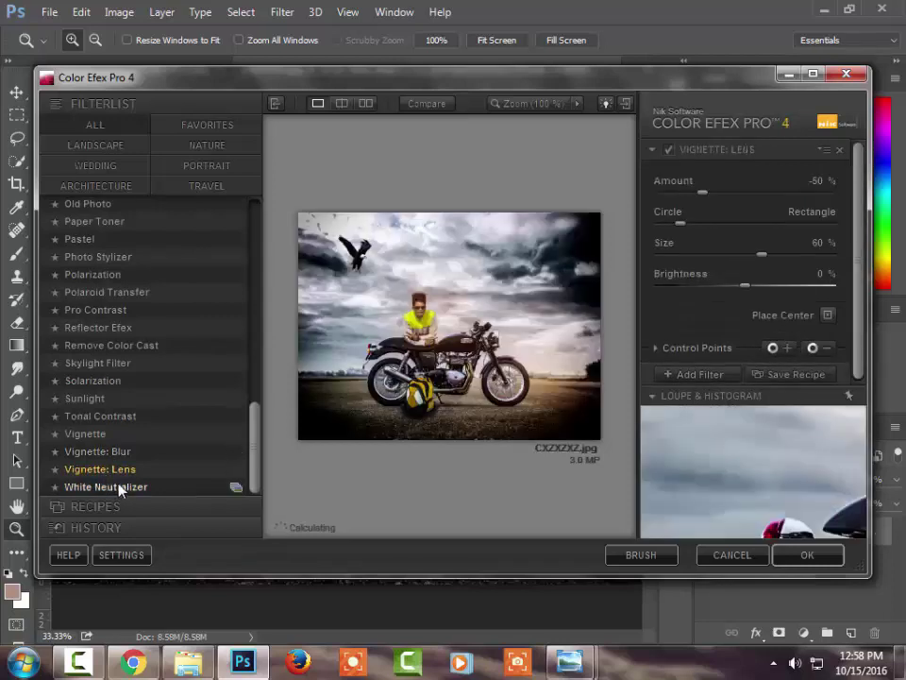
click(98, 451)
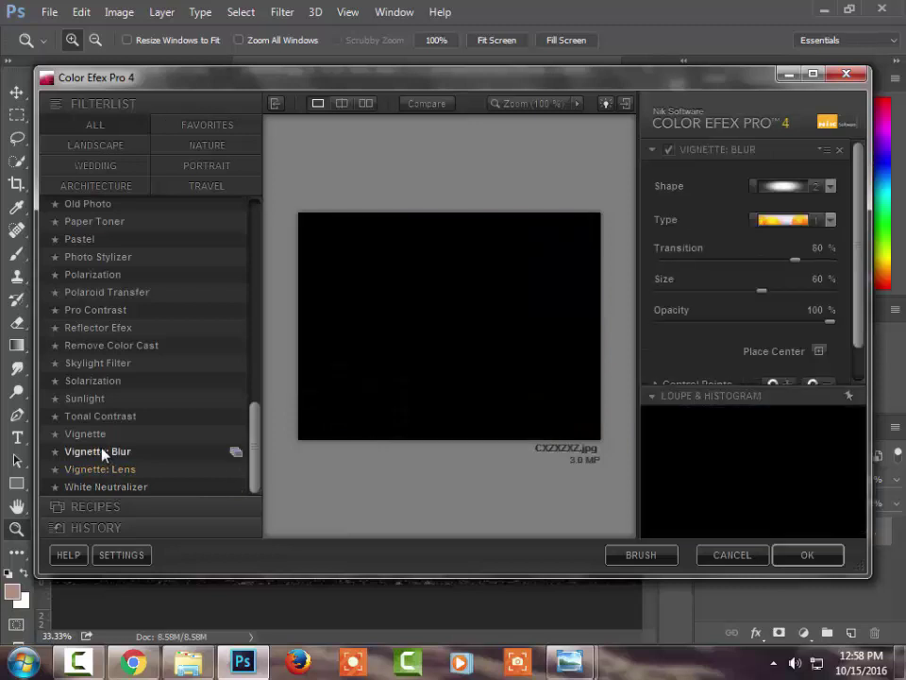
click(98, 433)
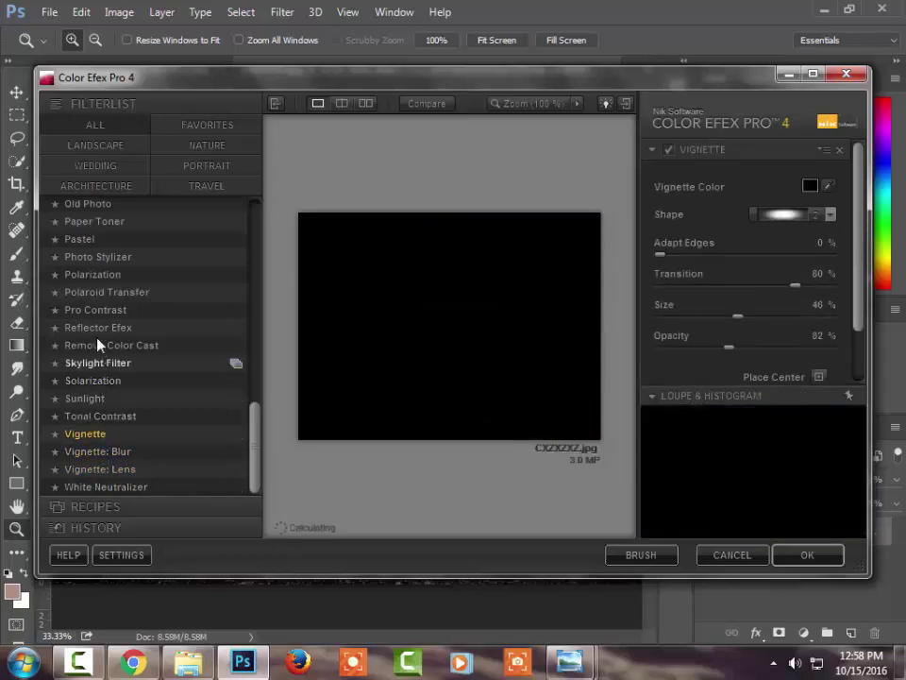
- Apply Pro Contrast with the '02 - Auto Enhance' preset and confirm
click(96, 311)
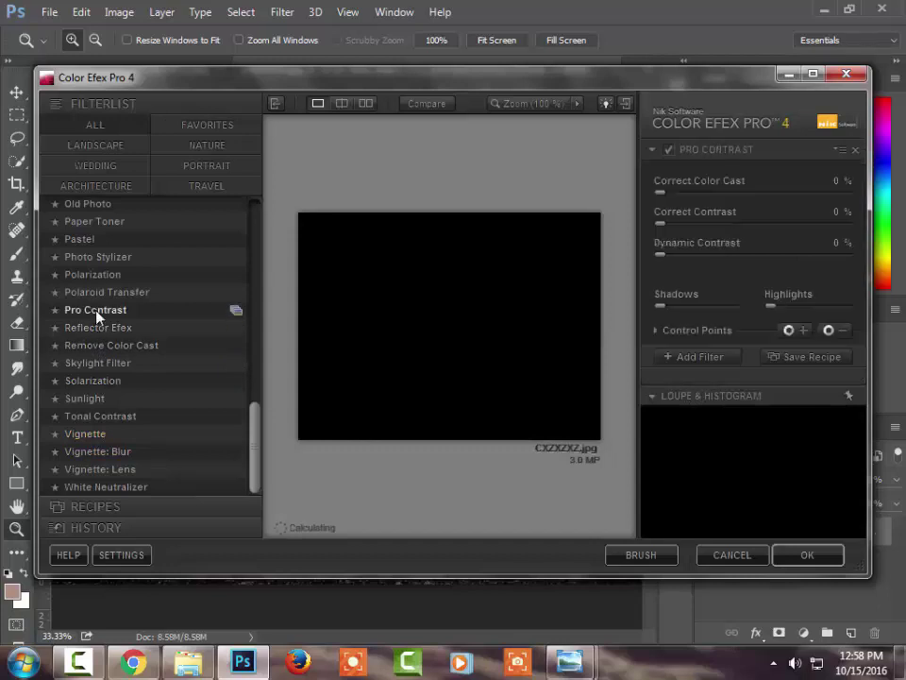
click(236, 313)
scroll(152, 392, down, 3)
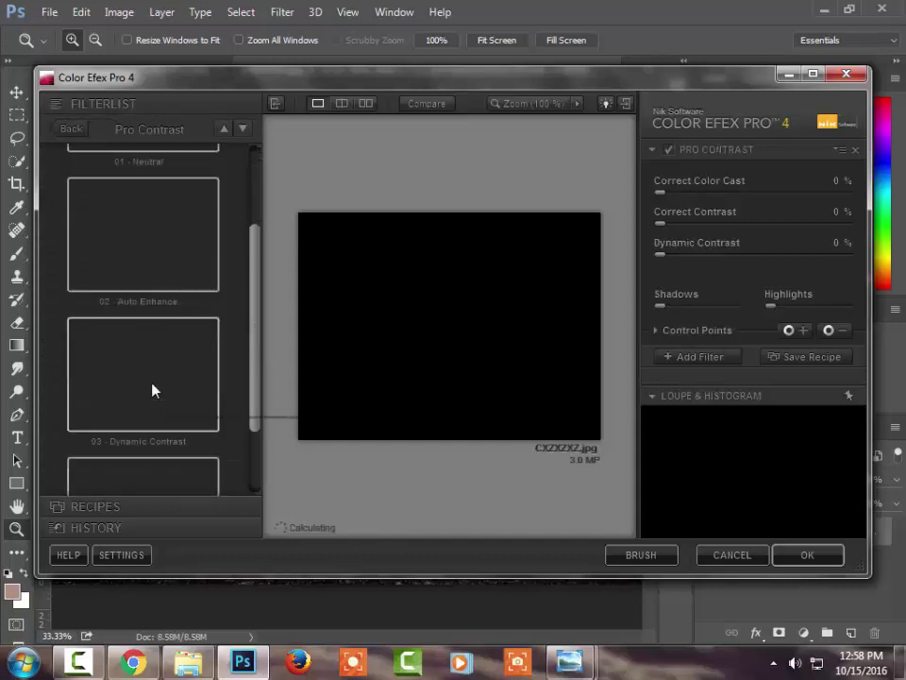
scroll(194, 373, up, 2)
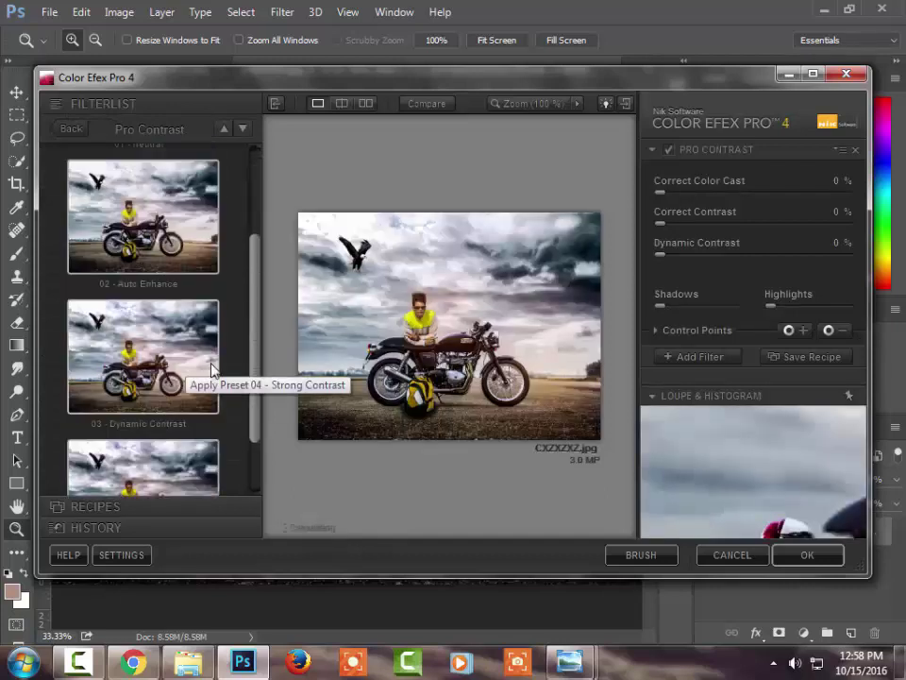
scroll(188, 359, up, 2)
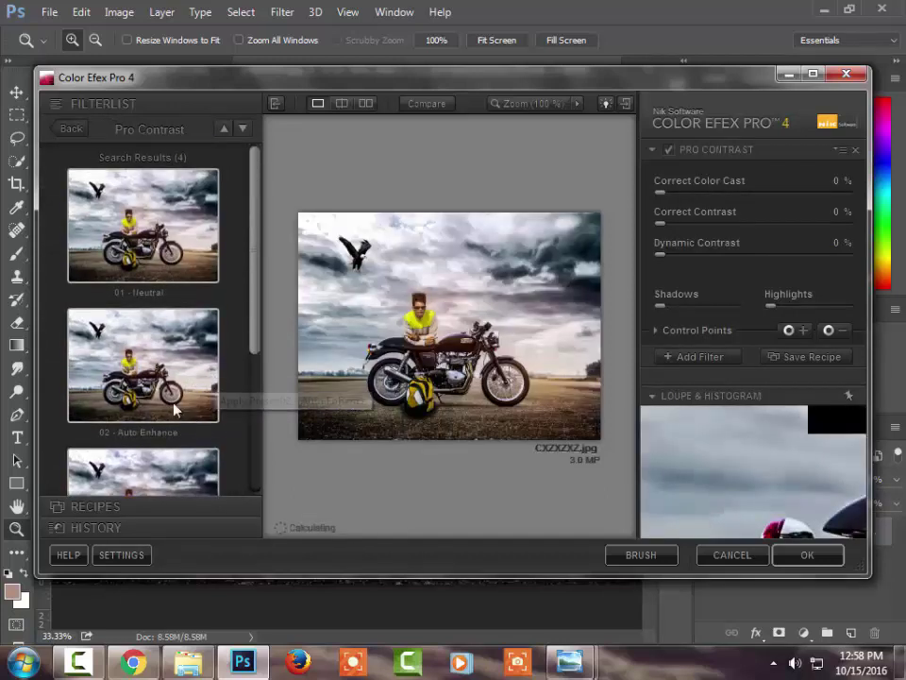
scroll(170, 394, down, 1)
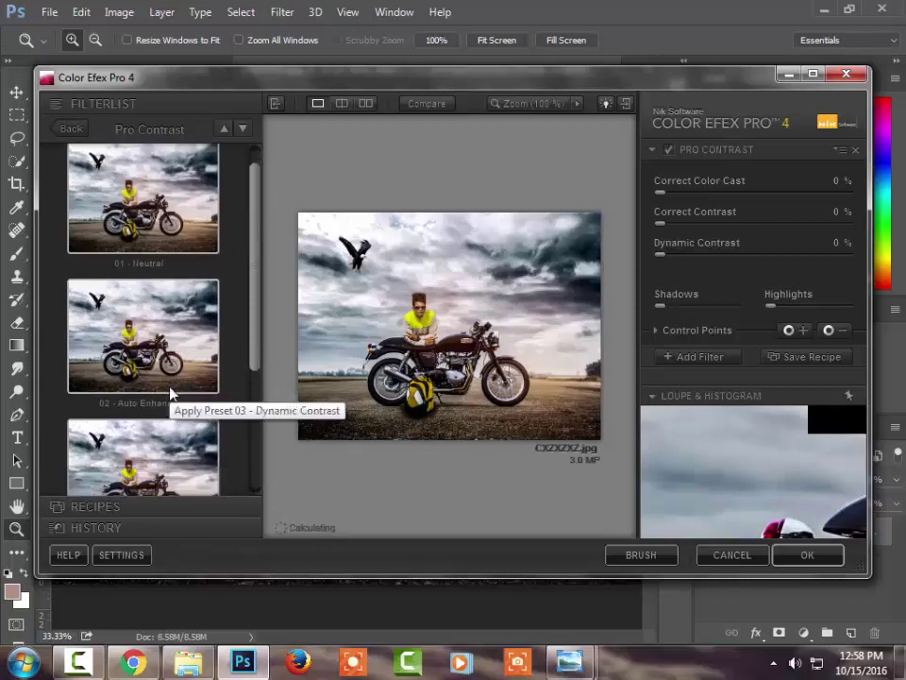
scroll(174, 395, down, 3)
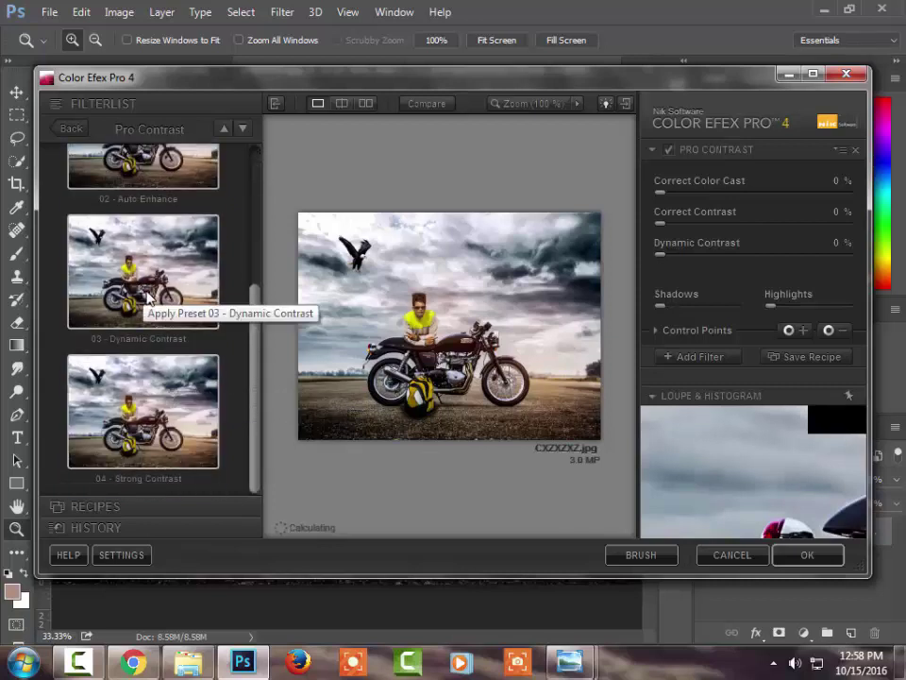
scroll(141, 288, up, 4)
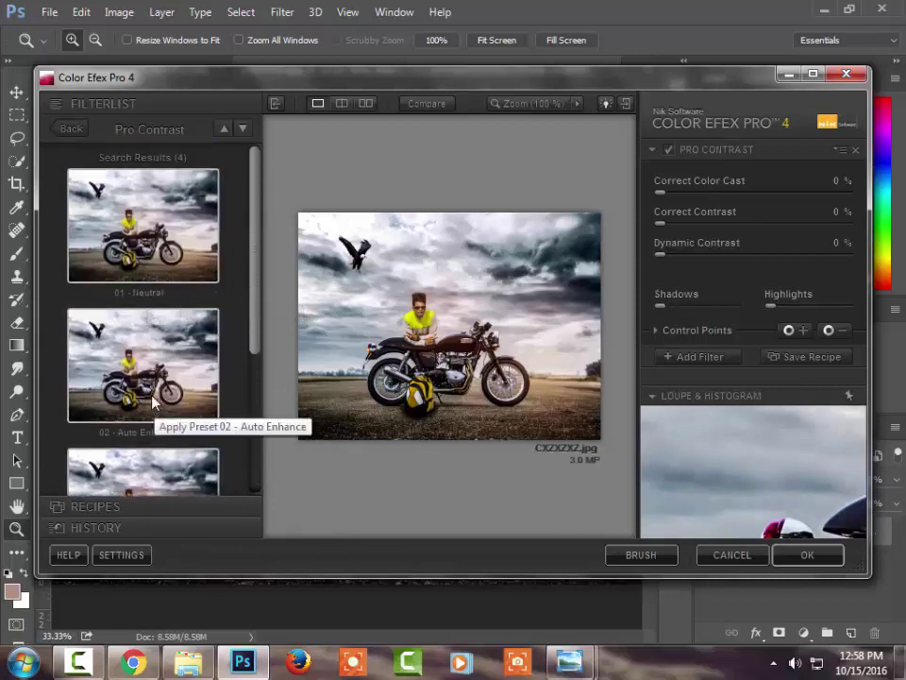
click(157, 407)
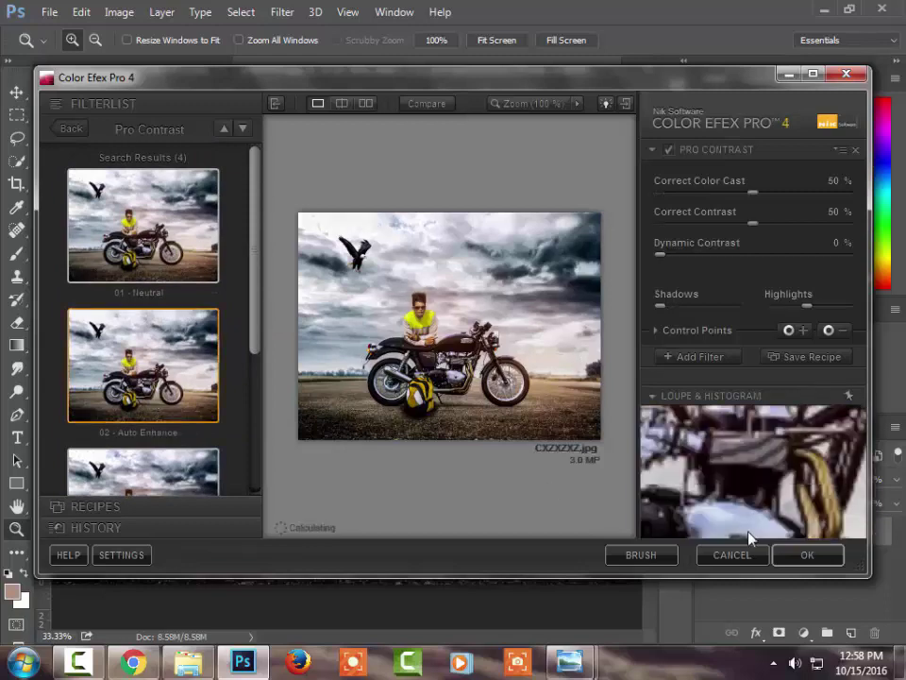
click(807, 557)
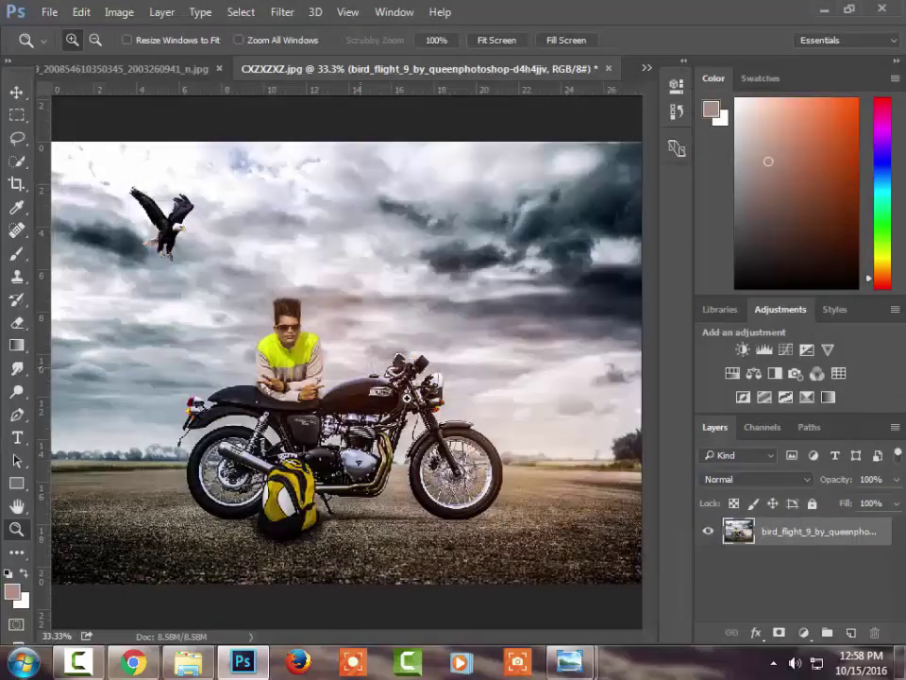
- Add a layer mask and test a bottom gradient fade, then undo it
click(779, 633)
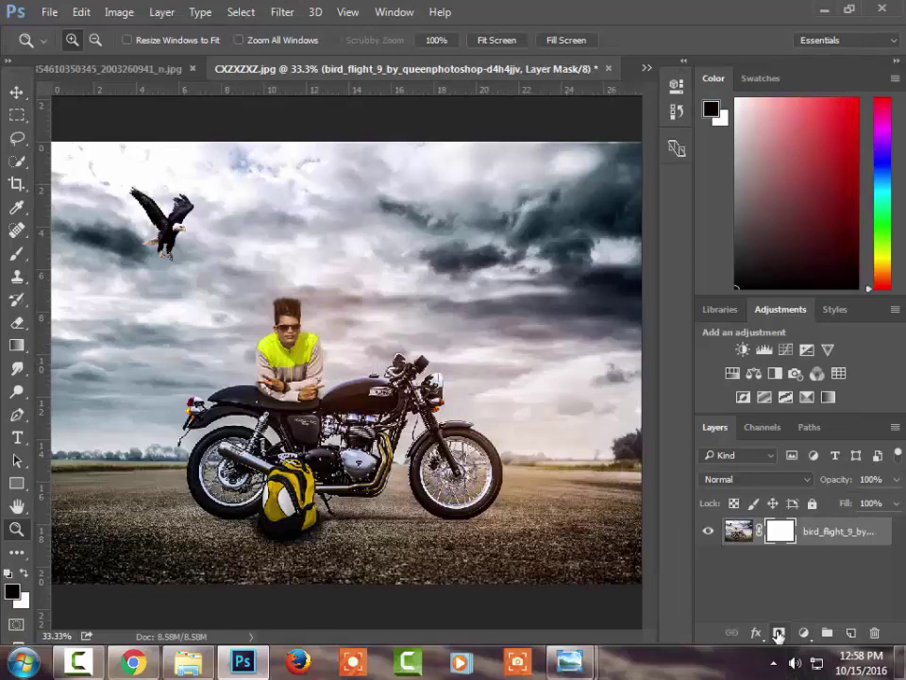
click(17, 322)
click(16, 345)
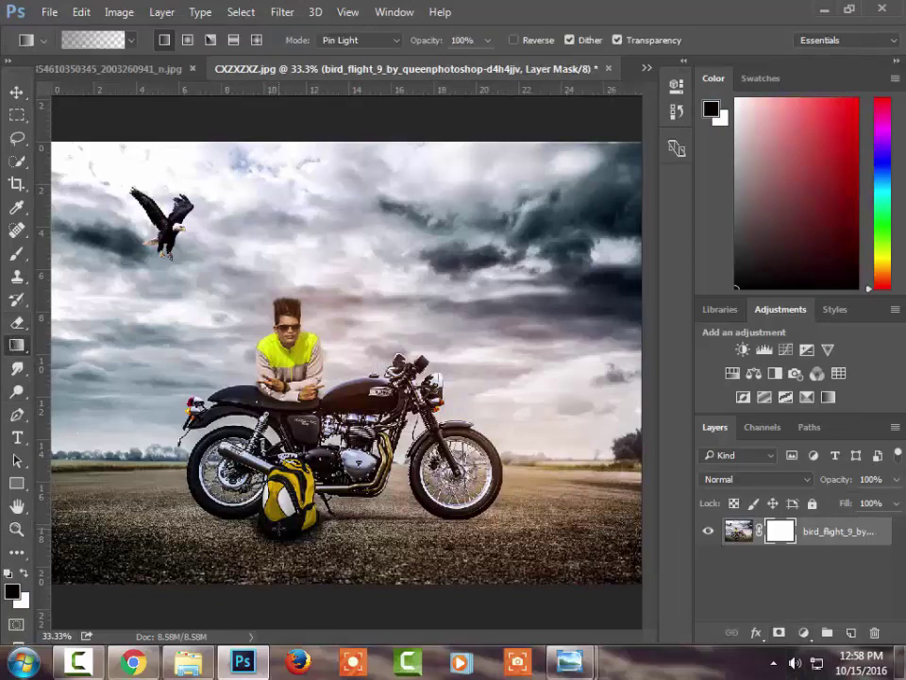
drag(298, 524, 297, 621)
key(ctrl+alt+z)
key(ctrl+alt+z)
- Darken the bottom ground and the upper sky with gradients, then fit the image on screen
drag(279, 482, 279, 612)
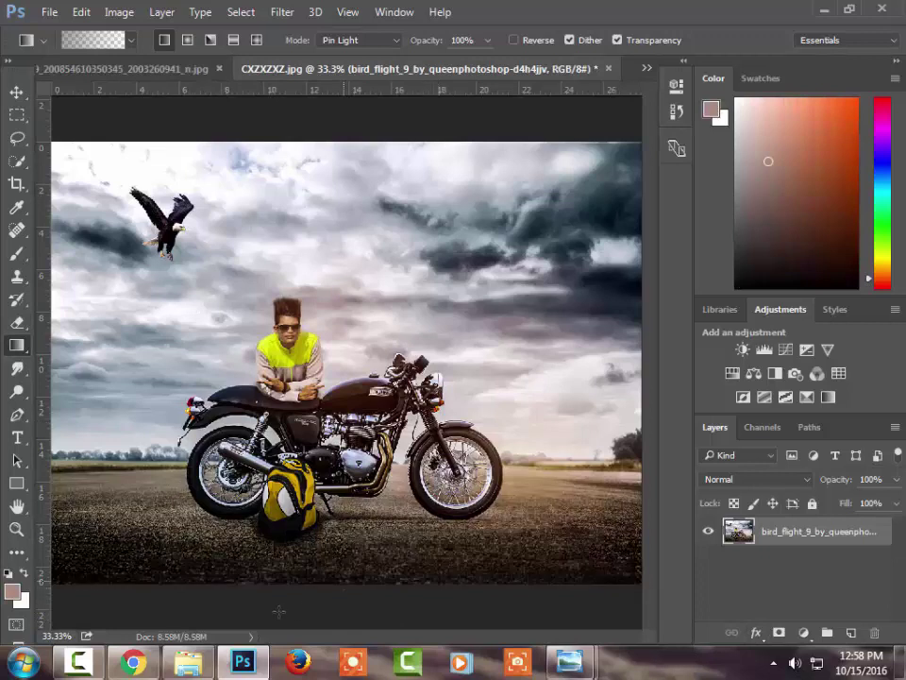
drag(566, 181, 567, 182)
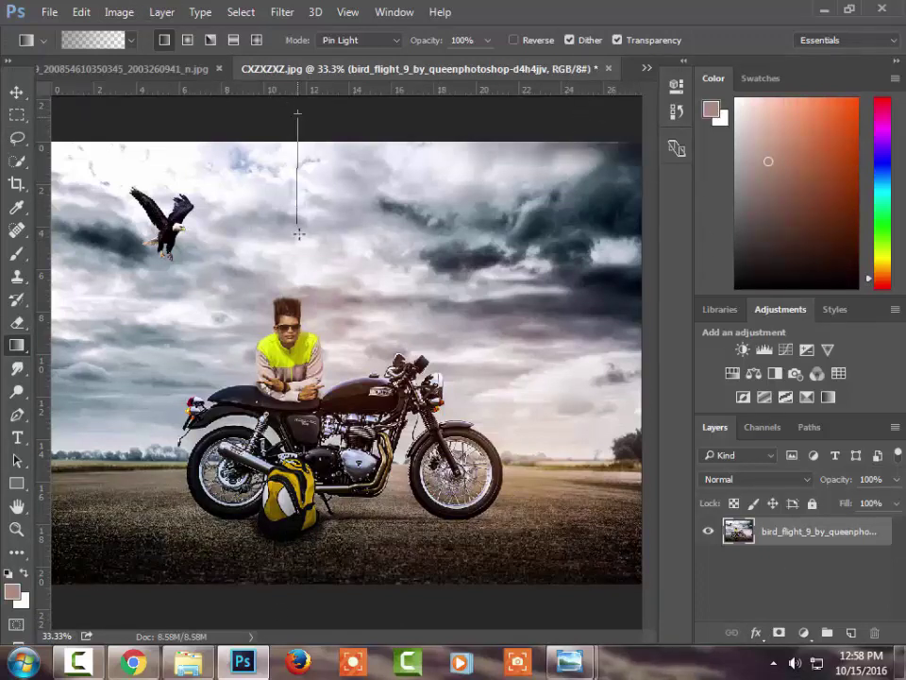
drag(299, 233, 305, 239)
key(z)
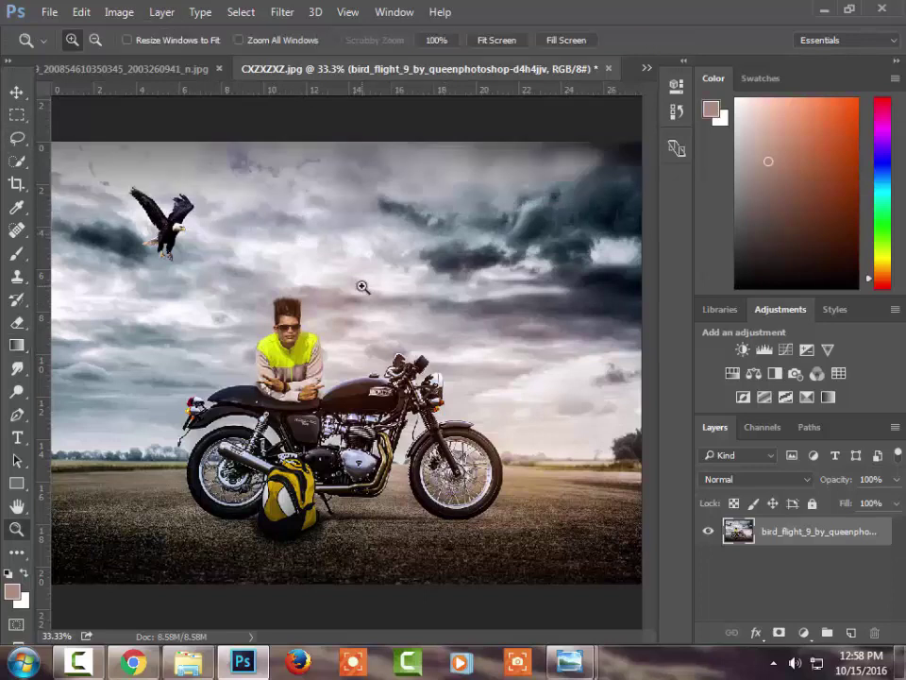
right_click(363, 288)
click(406, 299)
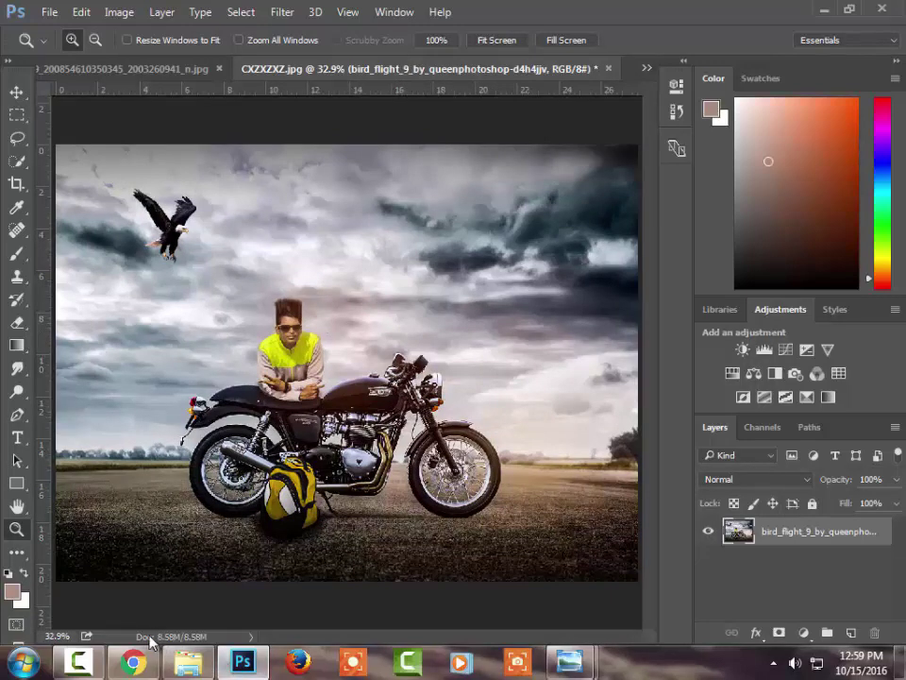
- Zoom to 50% on the rider and run the GREYCstoration noise filter on the photo copy
click(79, 661)
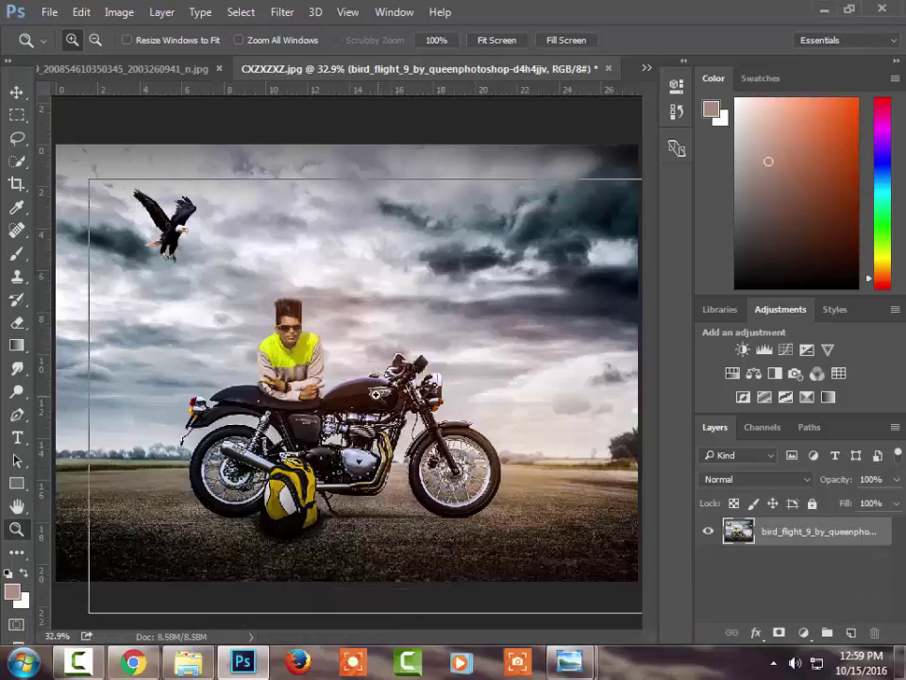
drag(89, 182, 643, 607)
drag(91, 178, 556, 526)
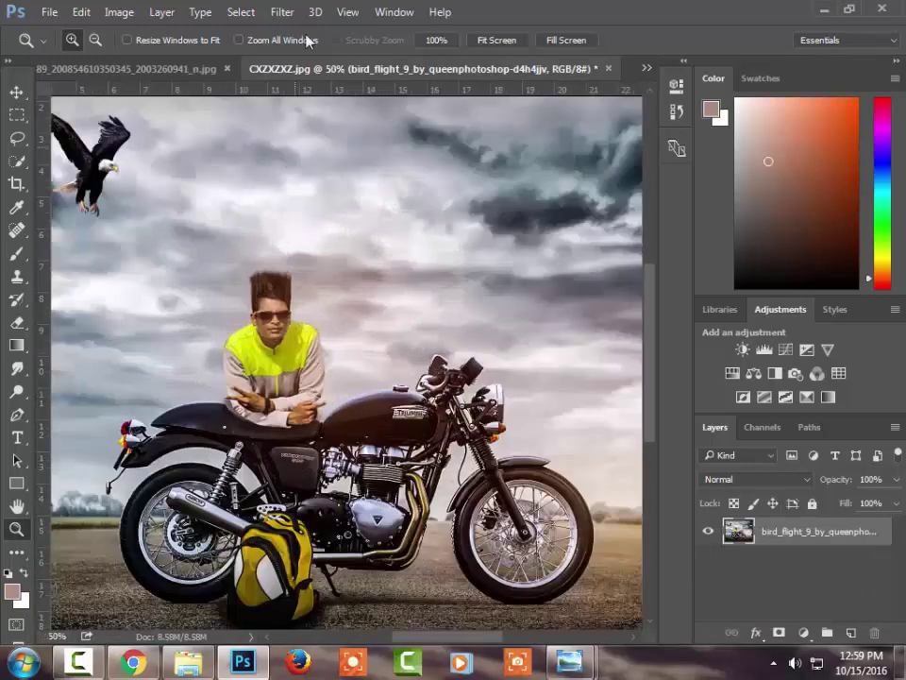
click(282, 13)
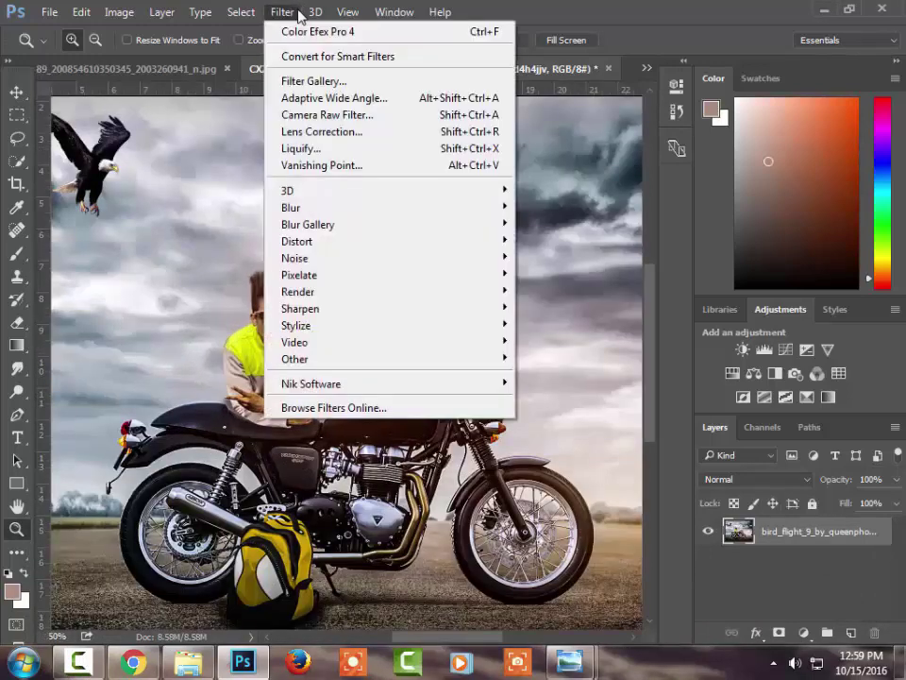
mouse_move(294, 257)
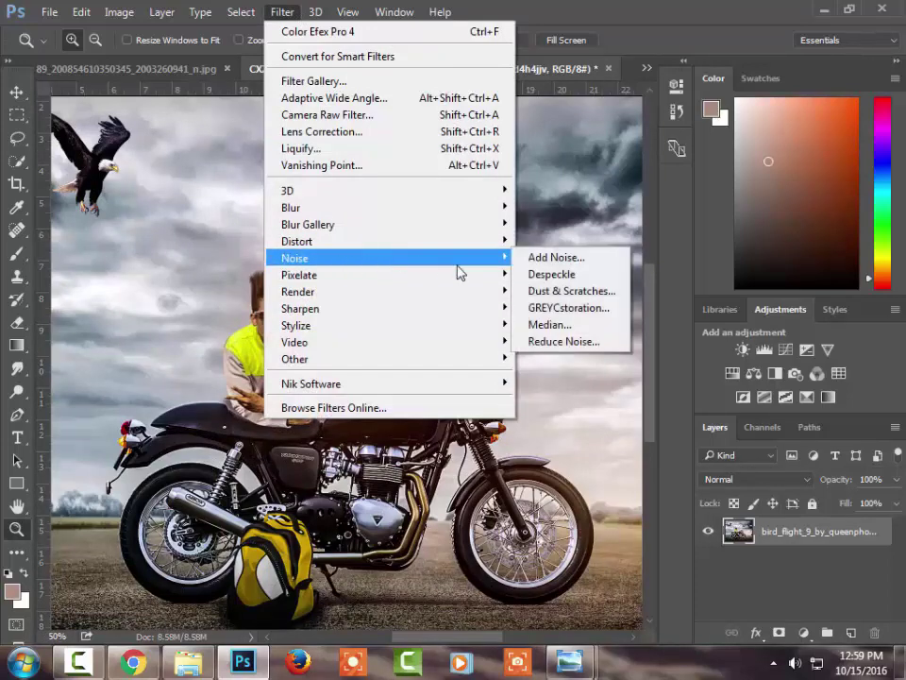
click(529, 309)
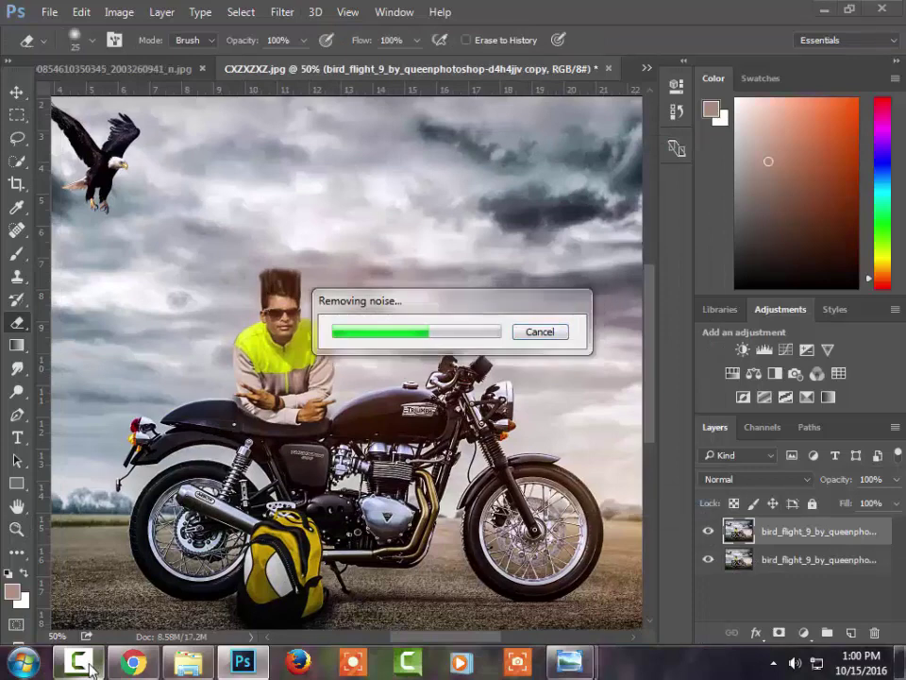
click(80, 661)
click(89, 663)
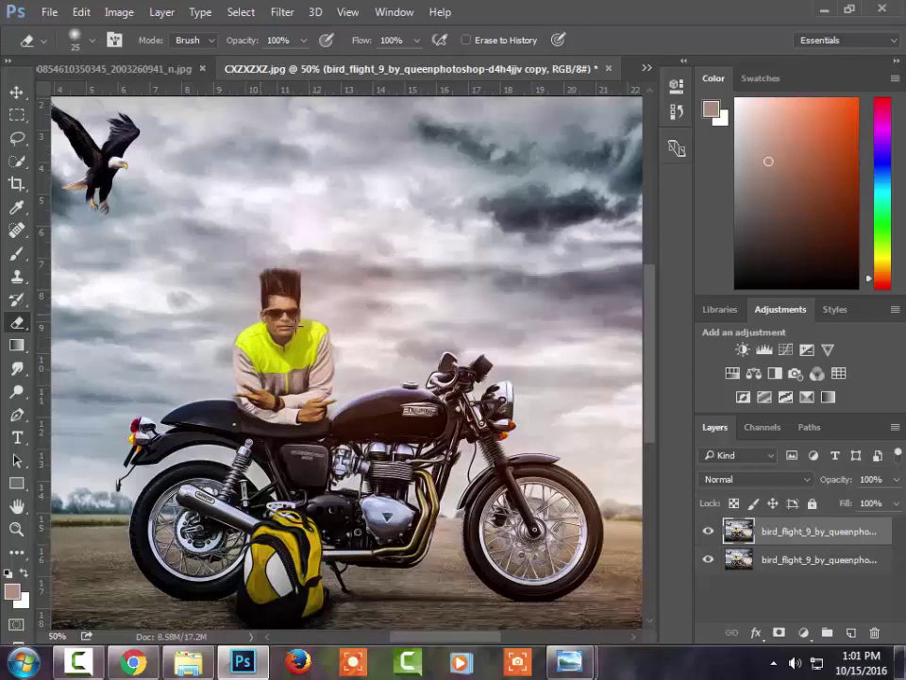
- Mask the smoothed copy and paint black over the man's face with an enlarged brush
click(776, 633)
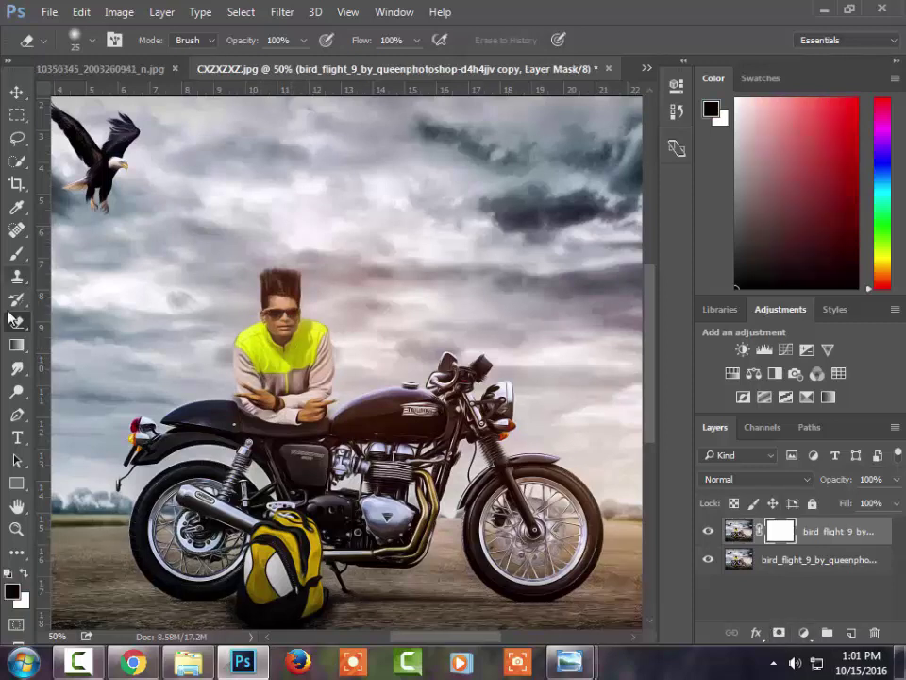
click(17, 251)
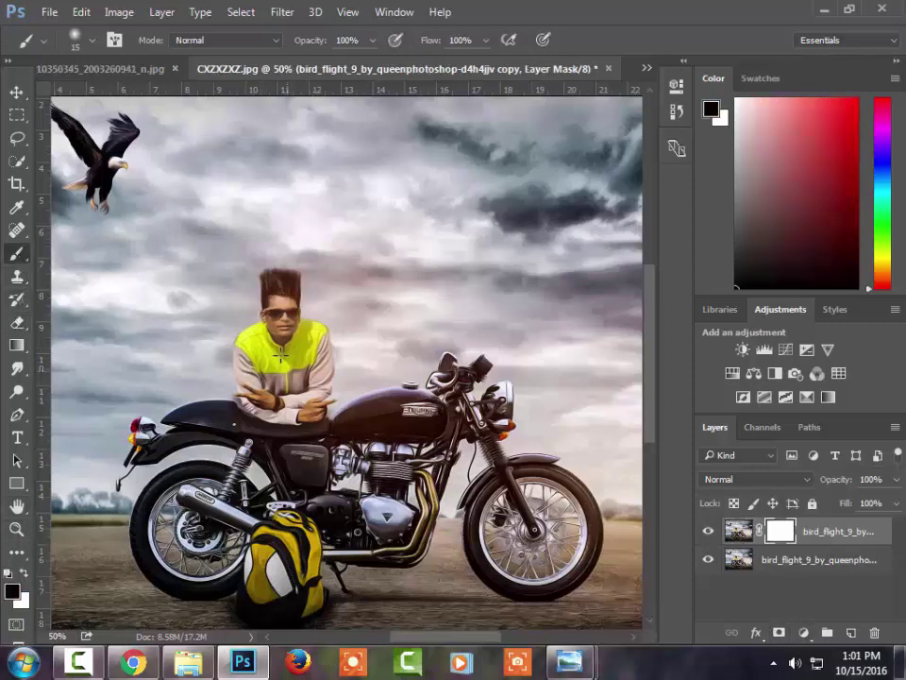
drag(275, 335, 274, 325)
right_click(256, 235)
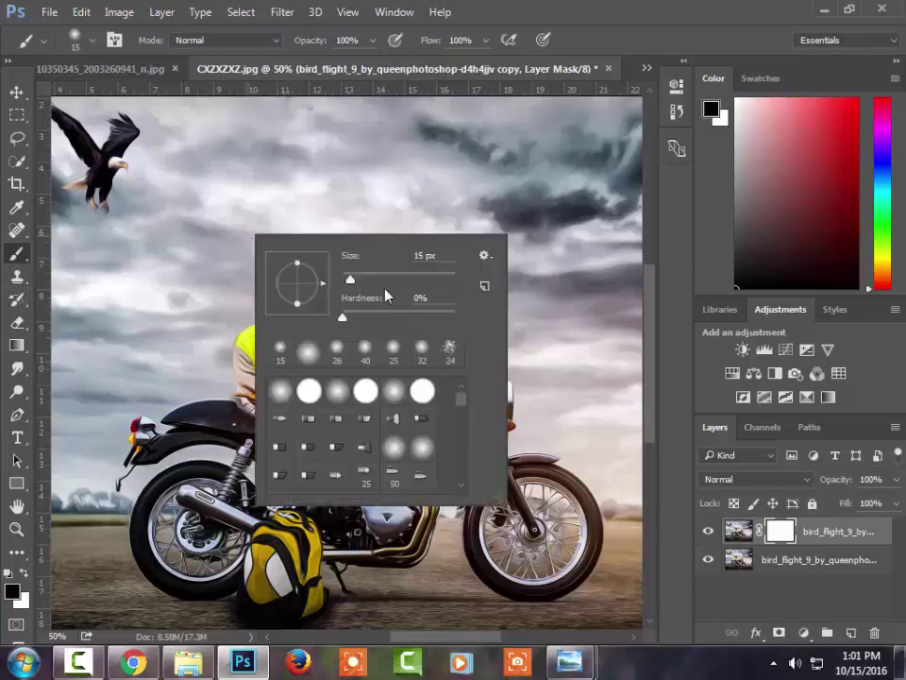
key(Return)
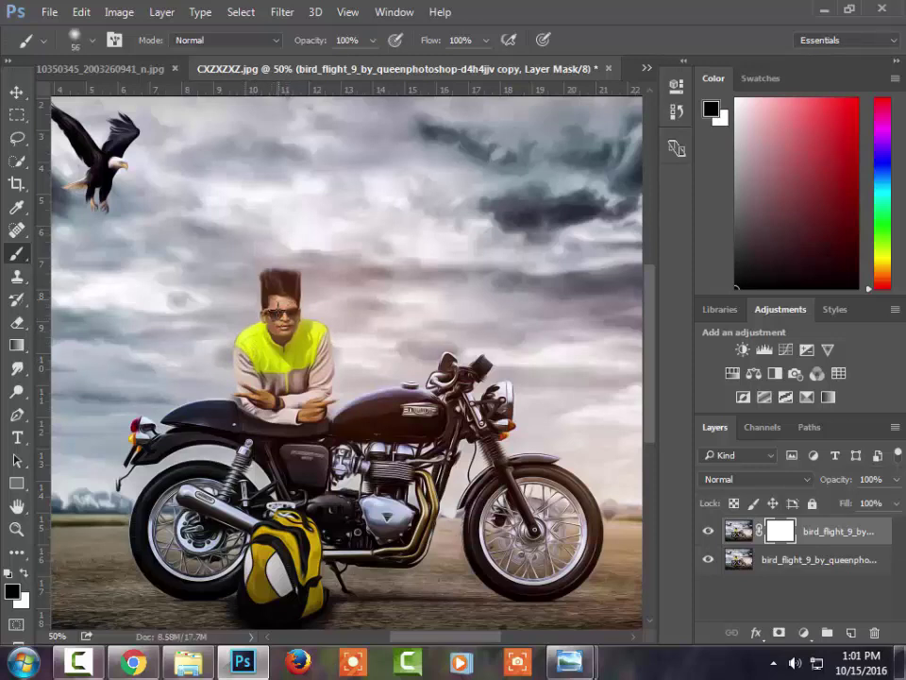
key(z)
right_click(307, 289)
- Zoom to 50% around the rider and start a text layer in the sky
click(340, 298)
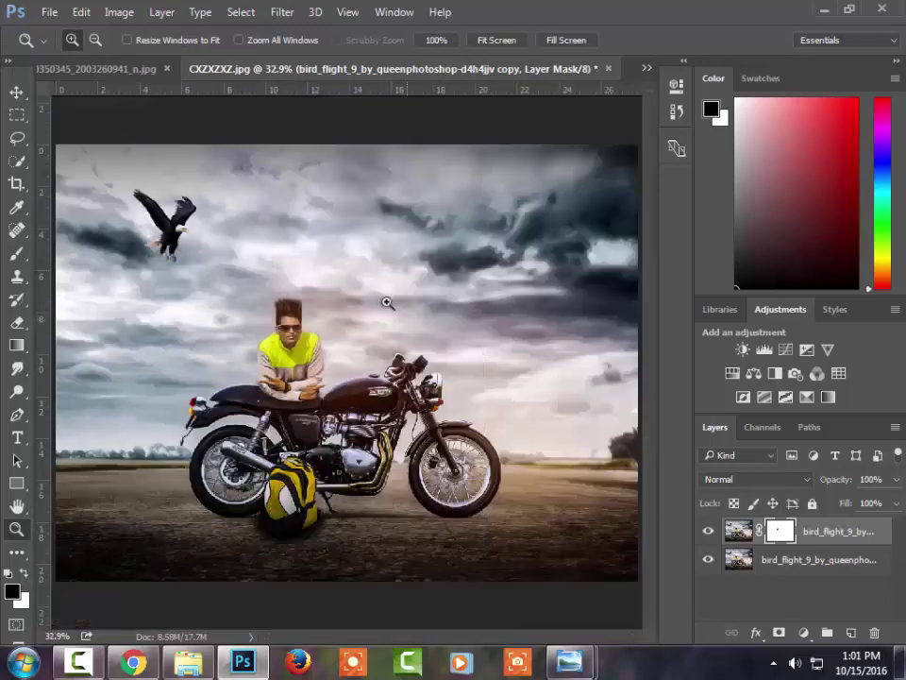
click(286, 294)
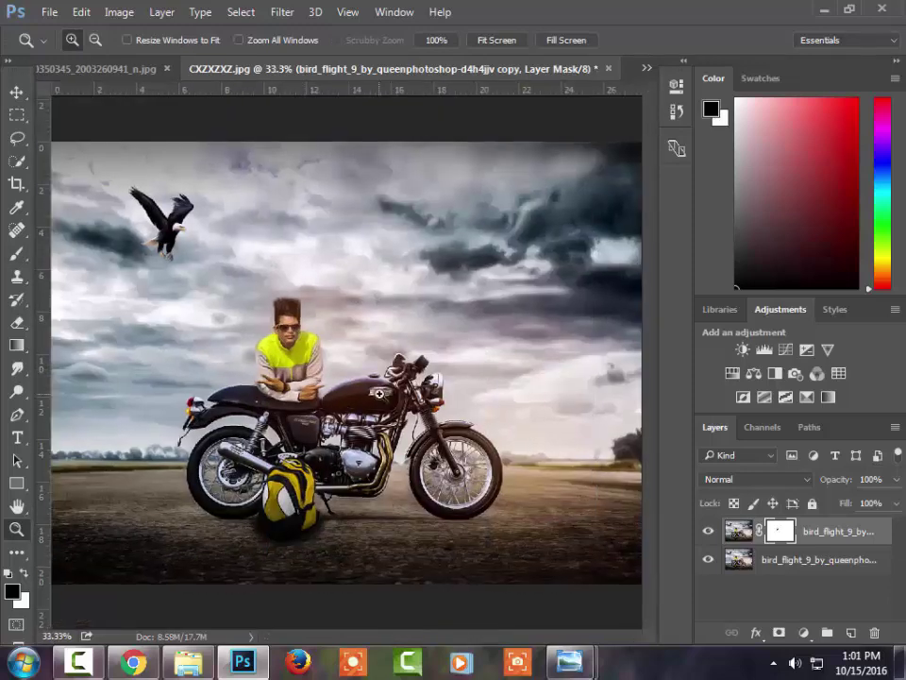
click(313, 339)
scroll(292, 289, up, 2)
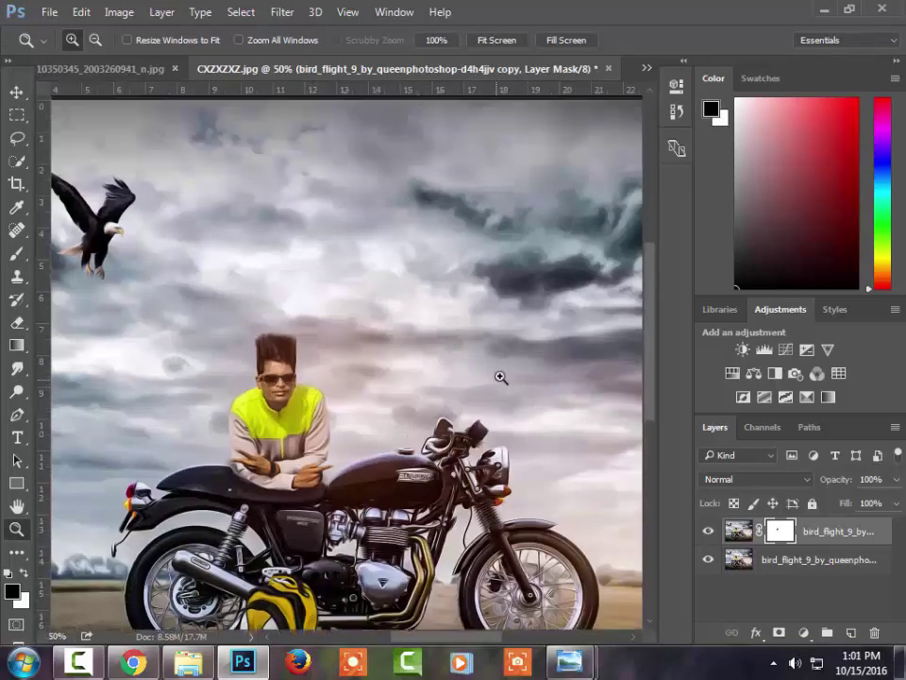
scroll(499, 376, up, 2)
mouse_move(438, 644)
mouse_down()
mouse_move(480, 648)
mouse_move(469, 644)
mouse_up()
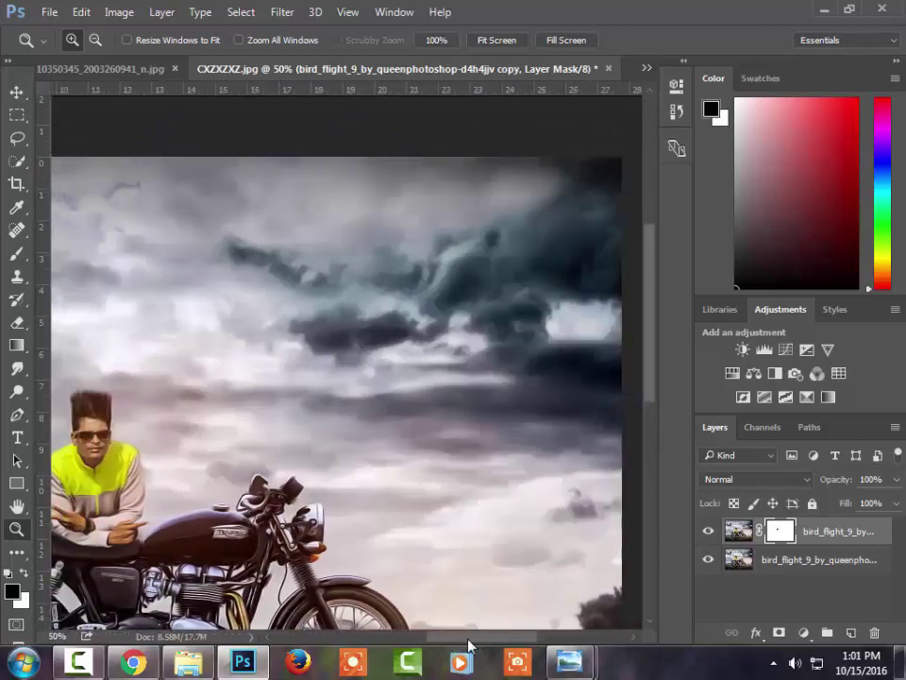
click(17, 437)
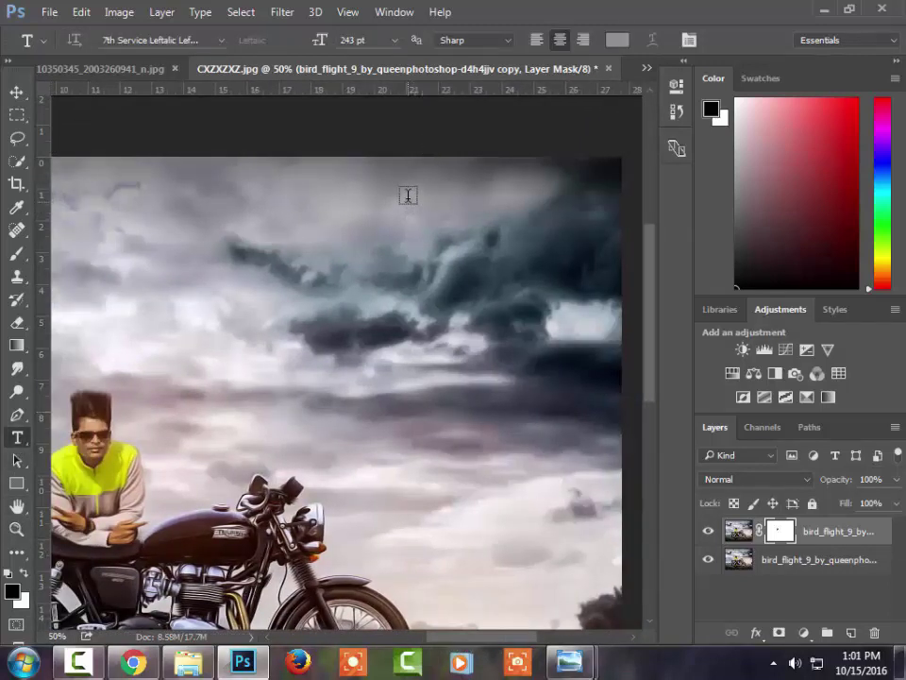
click(409, 195)
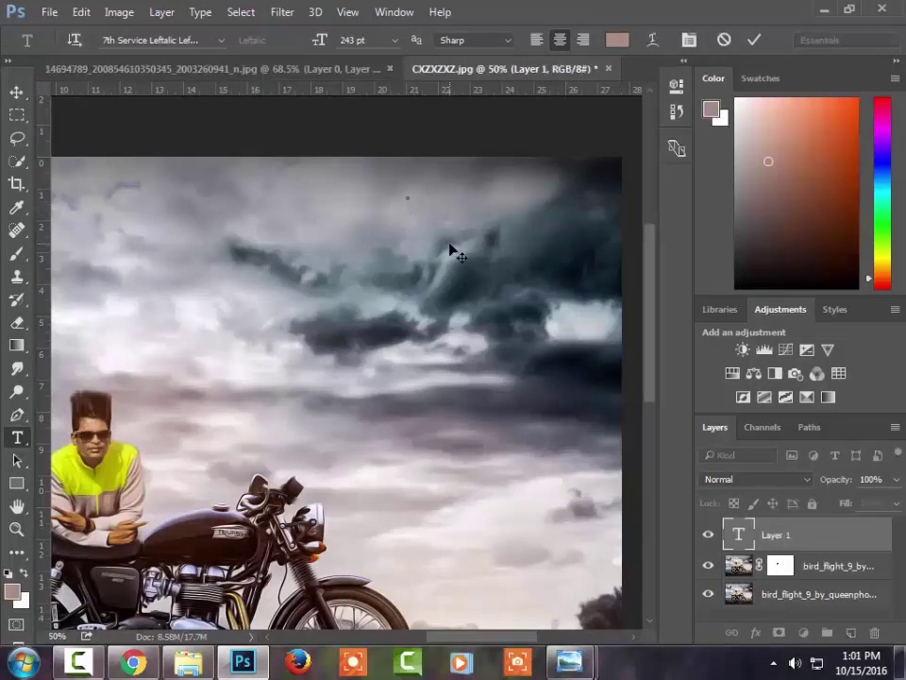
- Type 'LET'S' in near-black and position it in the sky
click(615, 40)
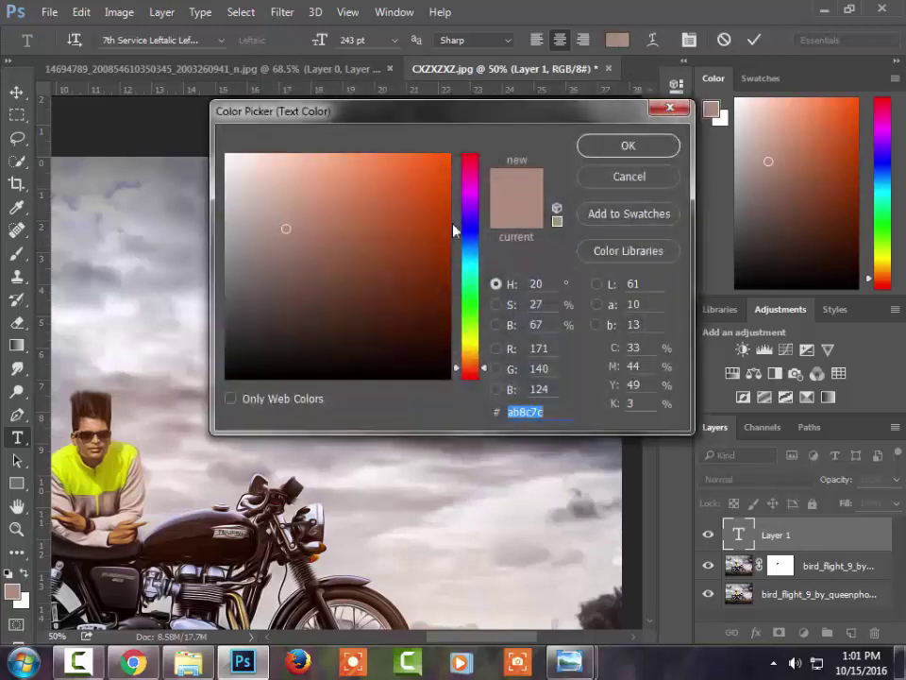
click(441, 370)
click(623, 149)
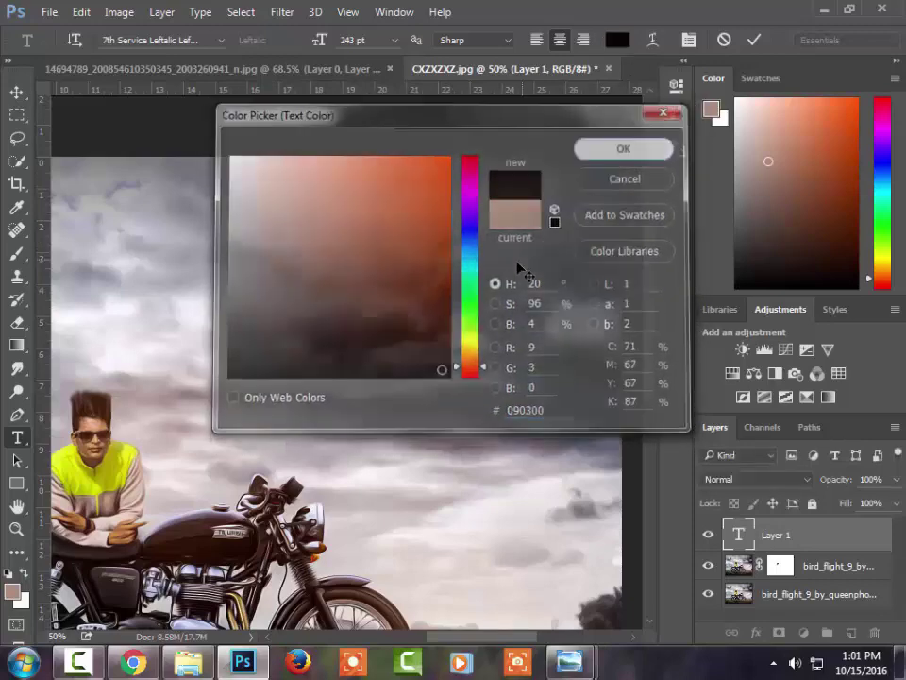
text(LEYI)
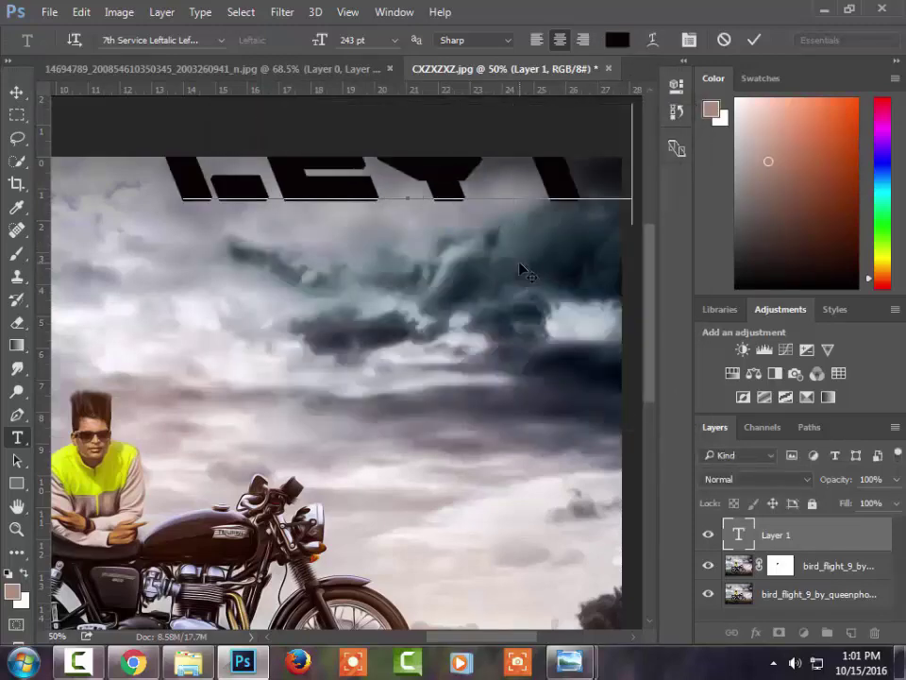
key(BackSpace)
key(BackSpace)
key(BackSpace)
key(BackSpace)
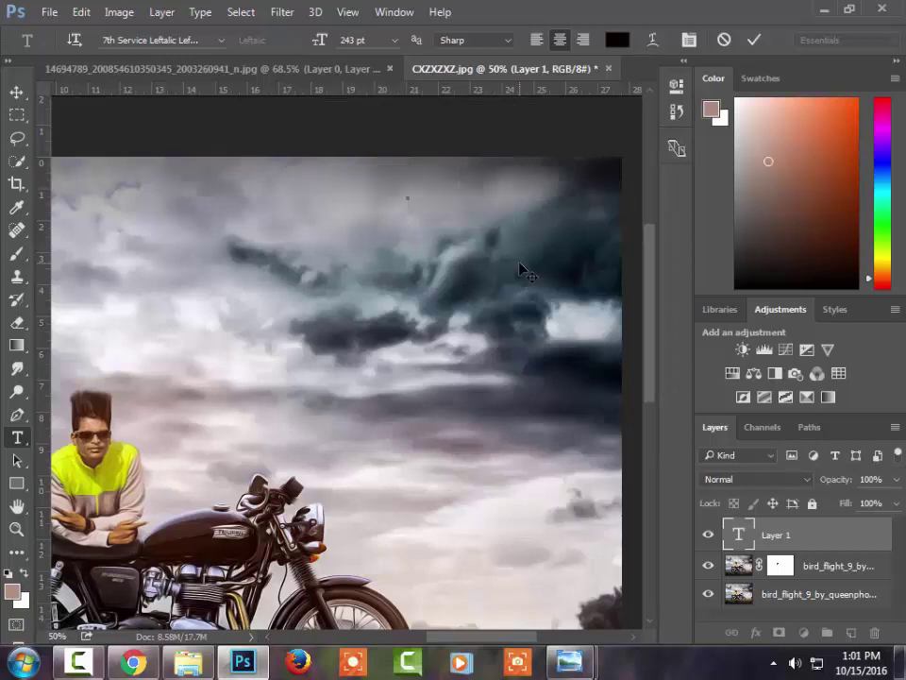
drag(433, 274, 397, 357)
text(LET)
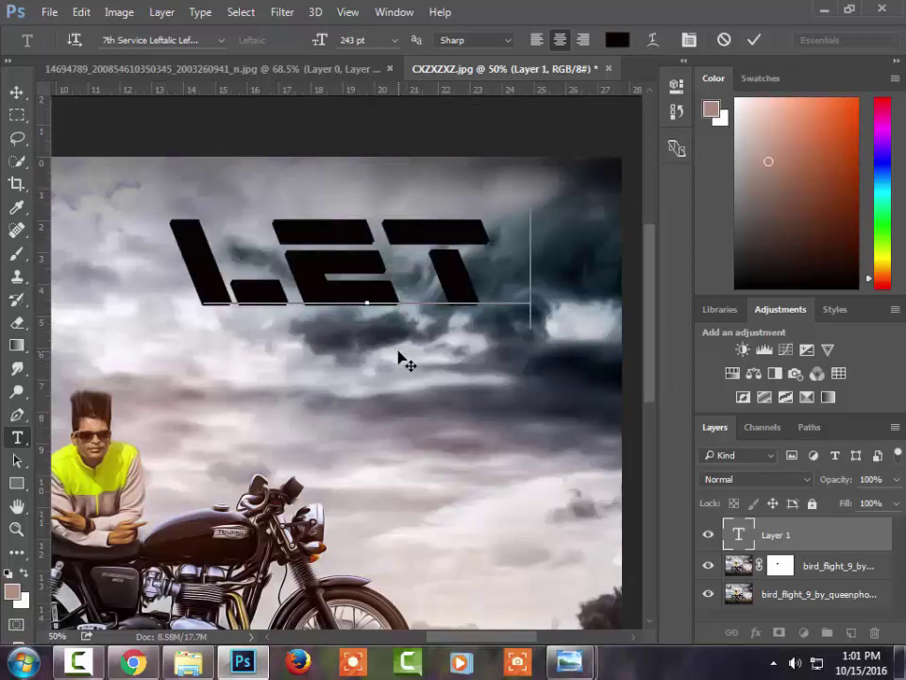
text('S)
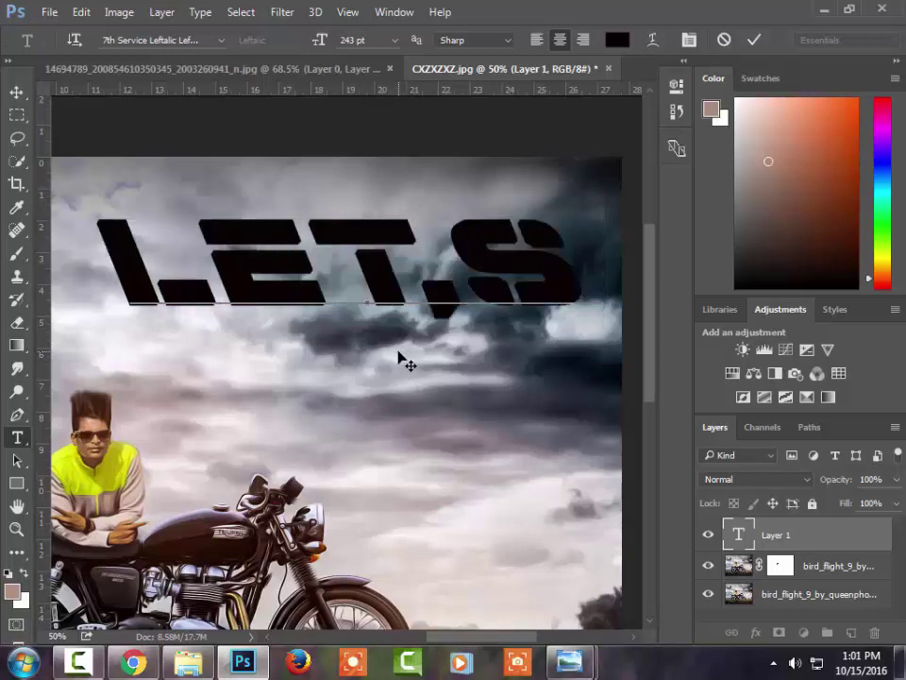
drag(424, 332, 425, 324)
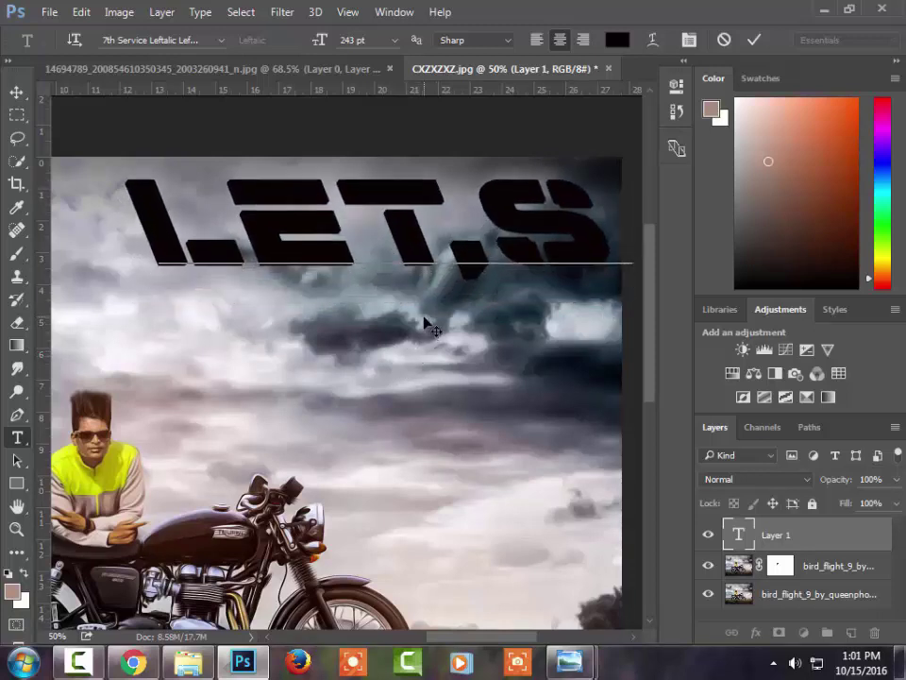
- Add a second line 'RIDE' in pure red beneath the headline
click(883, 98)
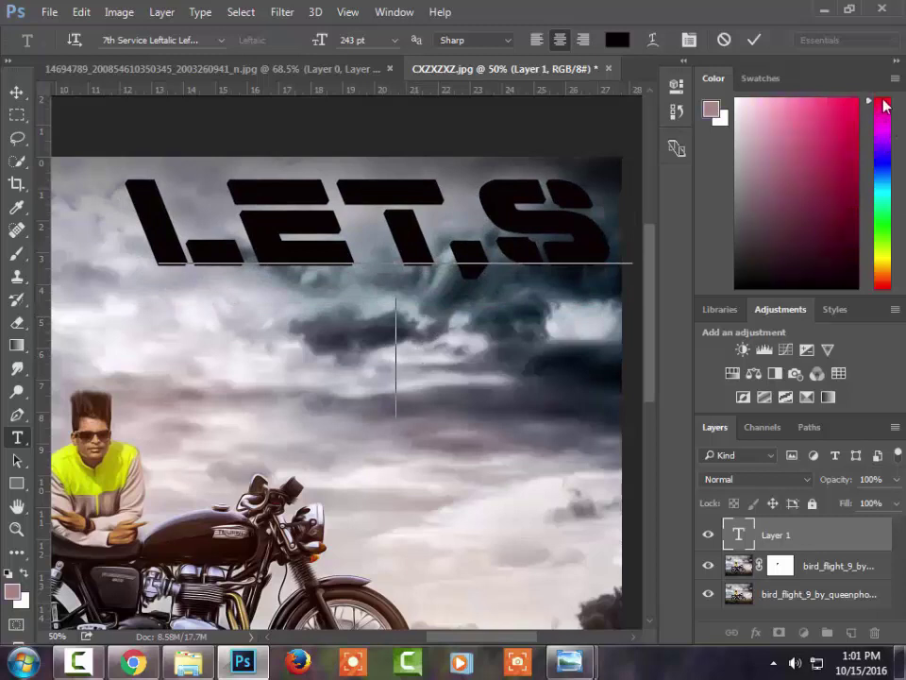
click(853, 98)
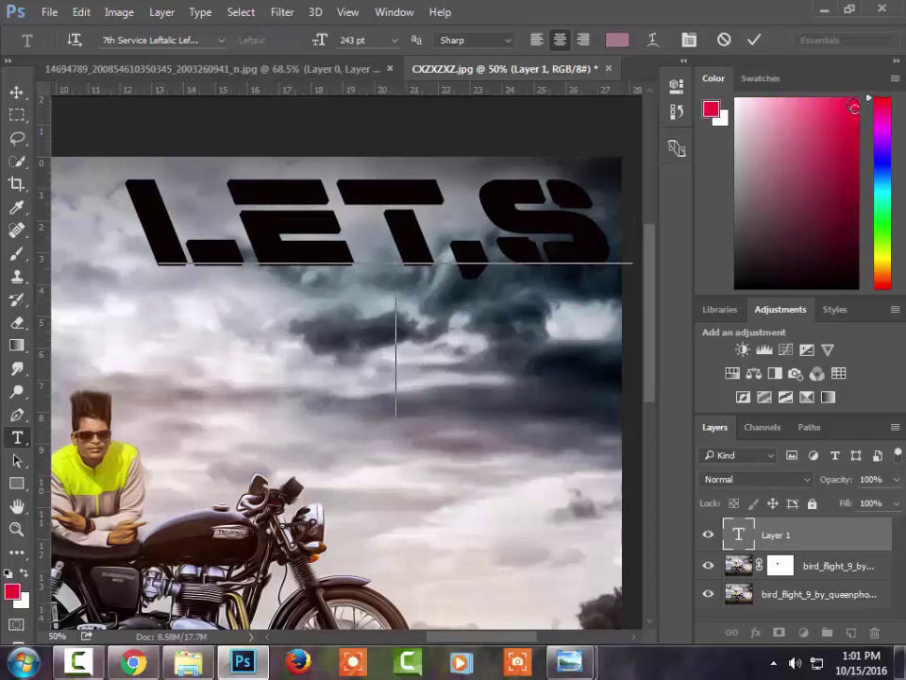
text(R)
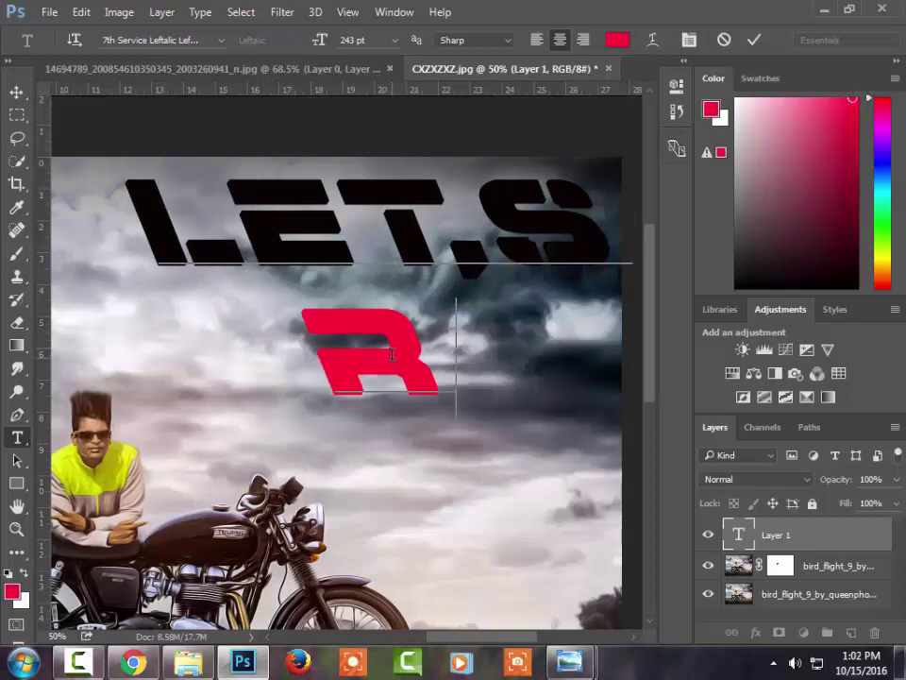
text(IDE)
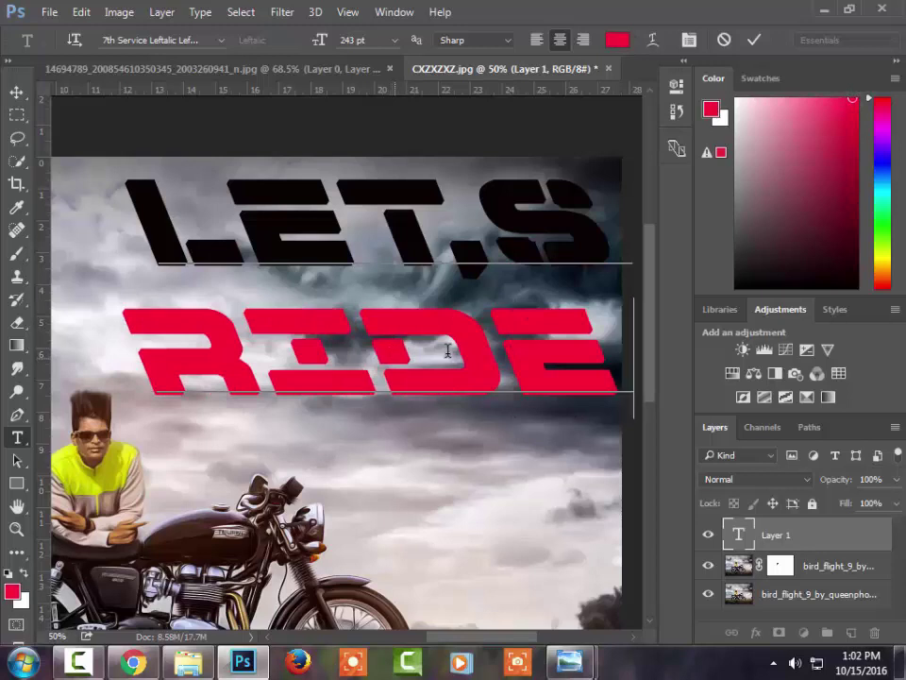
drag(579, 247, 188, 238)
- Select the top headline line and scrub its font size down to 177 pt
click(138, 224)
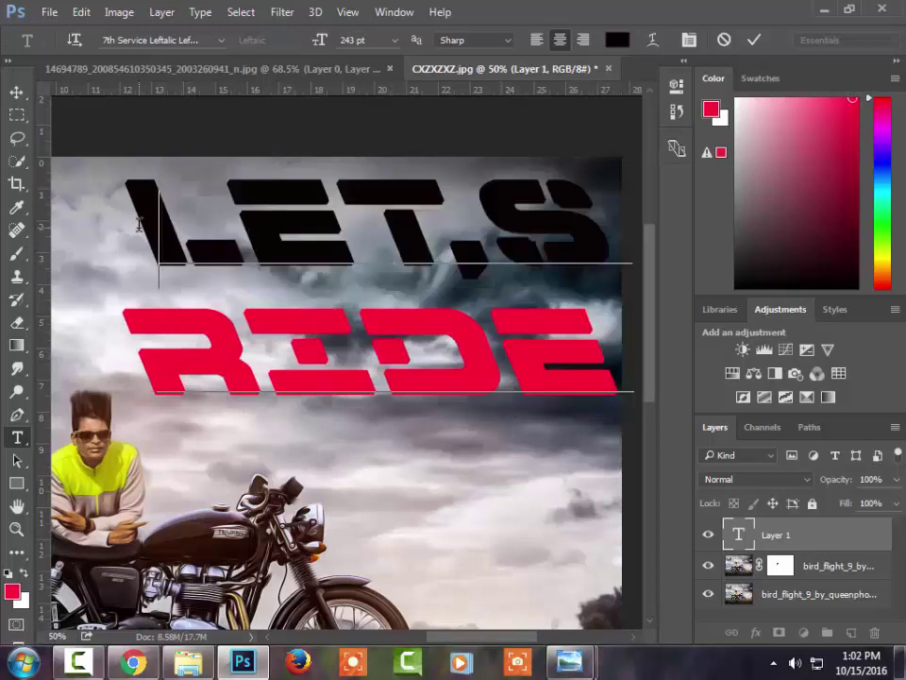
drag(143, 212, 406, 219)
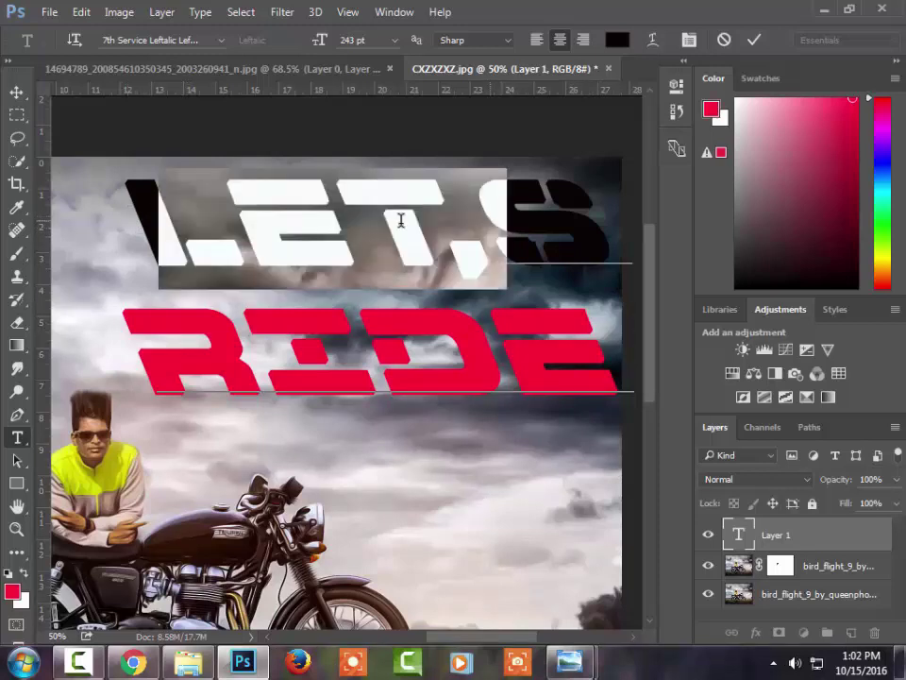
drag(90, 249, 100, 248)
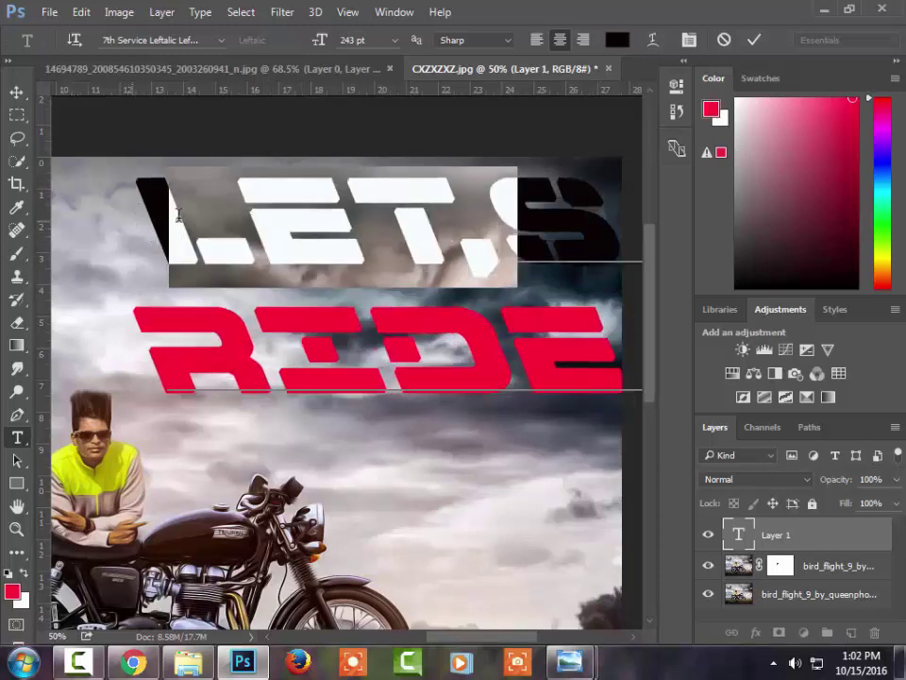
triple_click(190, 207)
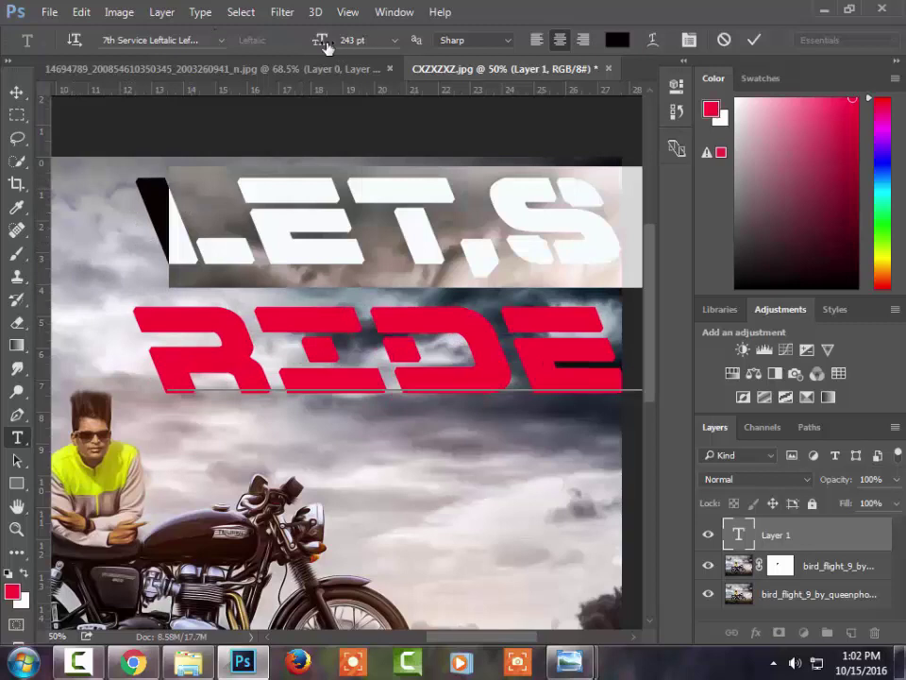
drag(326, 47, 267, 54)
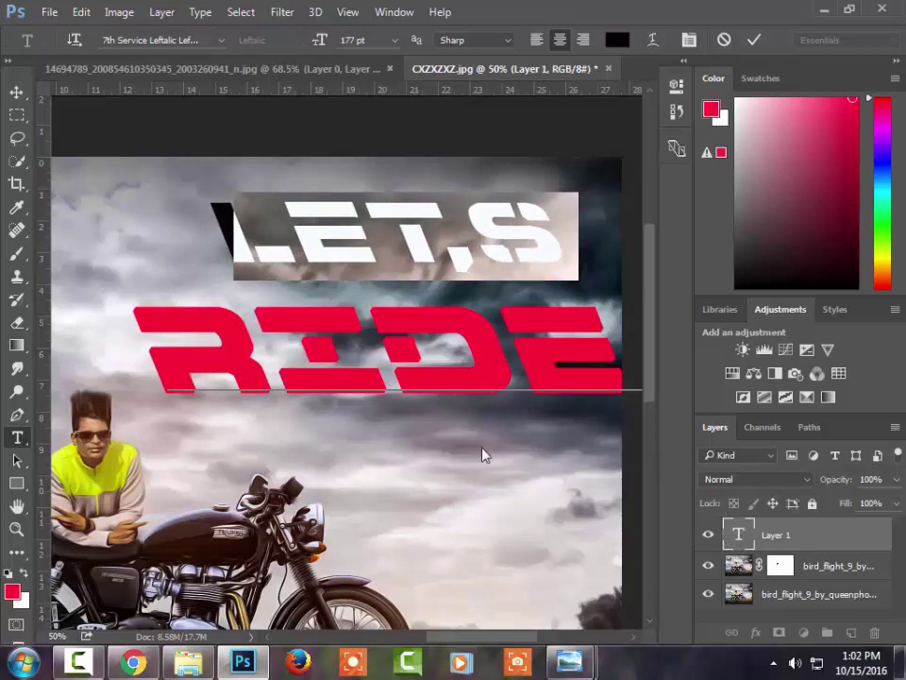
- Retype the top line as 'LET,S', move the headline higher, and commit it
key(BackSpace)
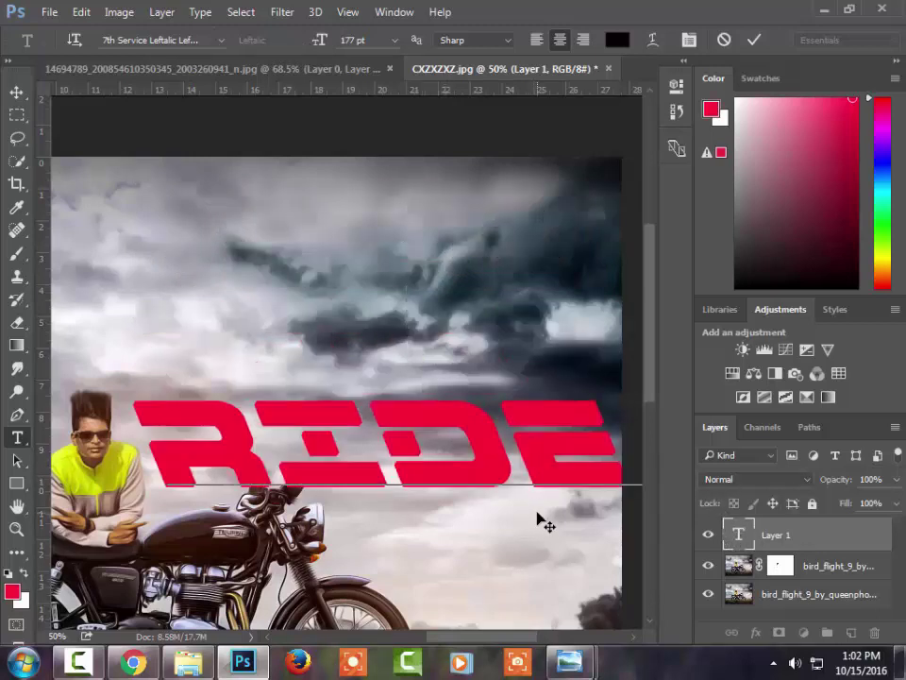
text(LET)
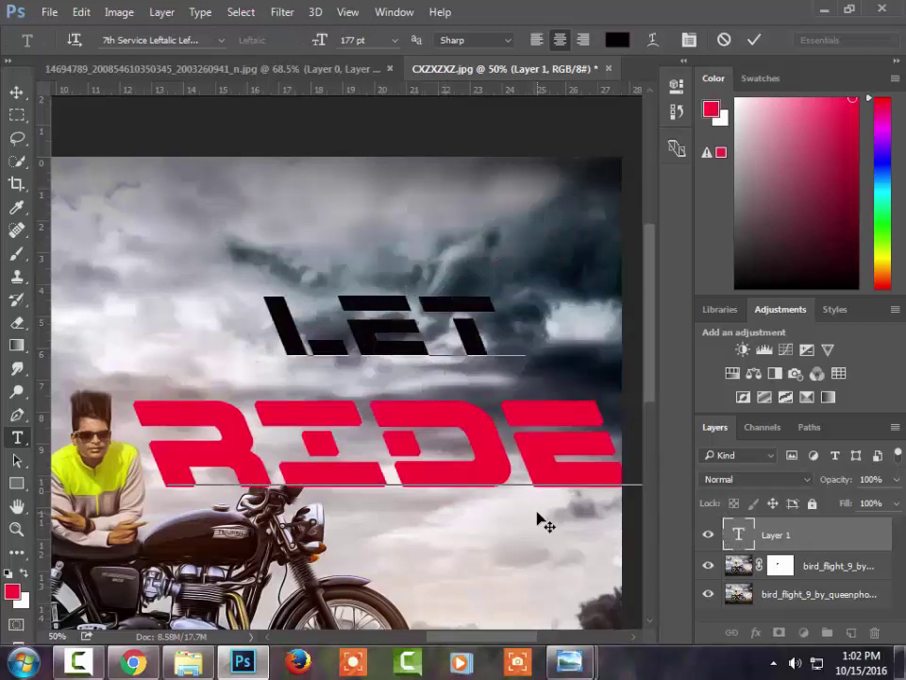
text(,S)
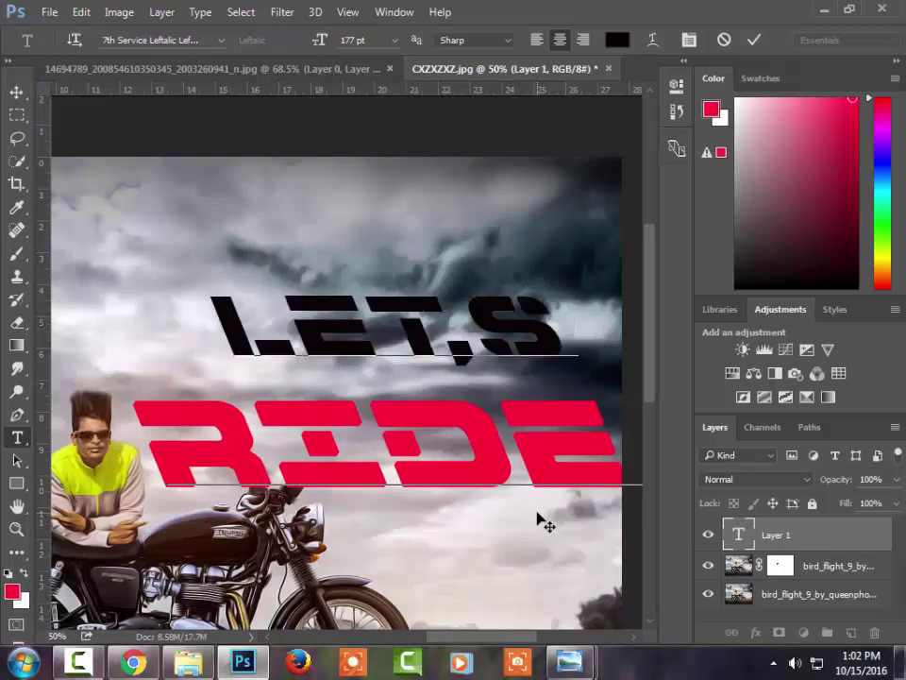
drag(499, 574, 505, 456)
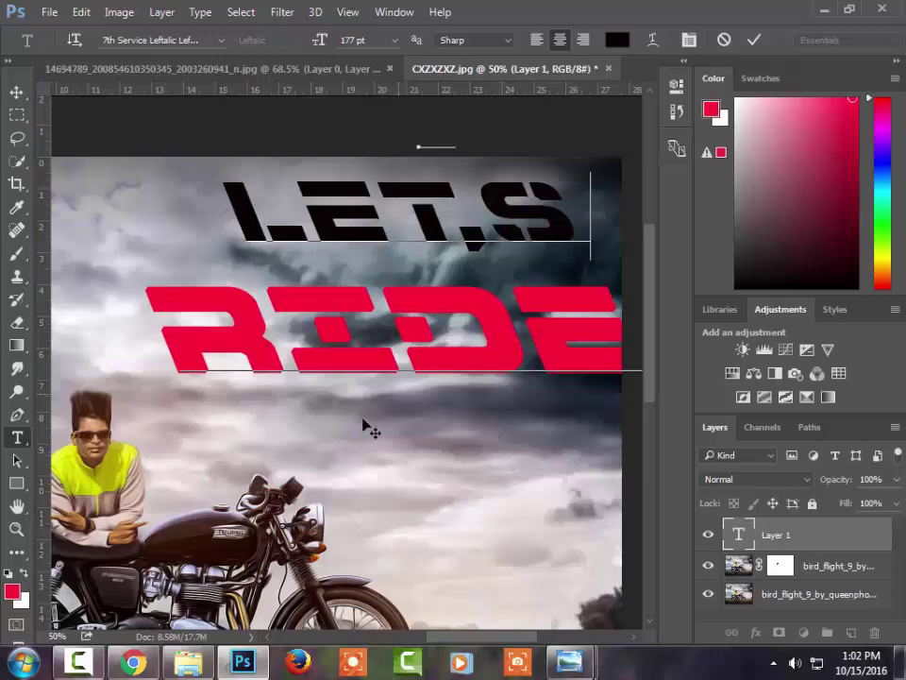
text(Z)
key(BackSpace)
click(753, 40)
- Free-transform the LET,S RIDE headline to about 80% and centre it at the top
key(z)
right_click(259, 404)
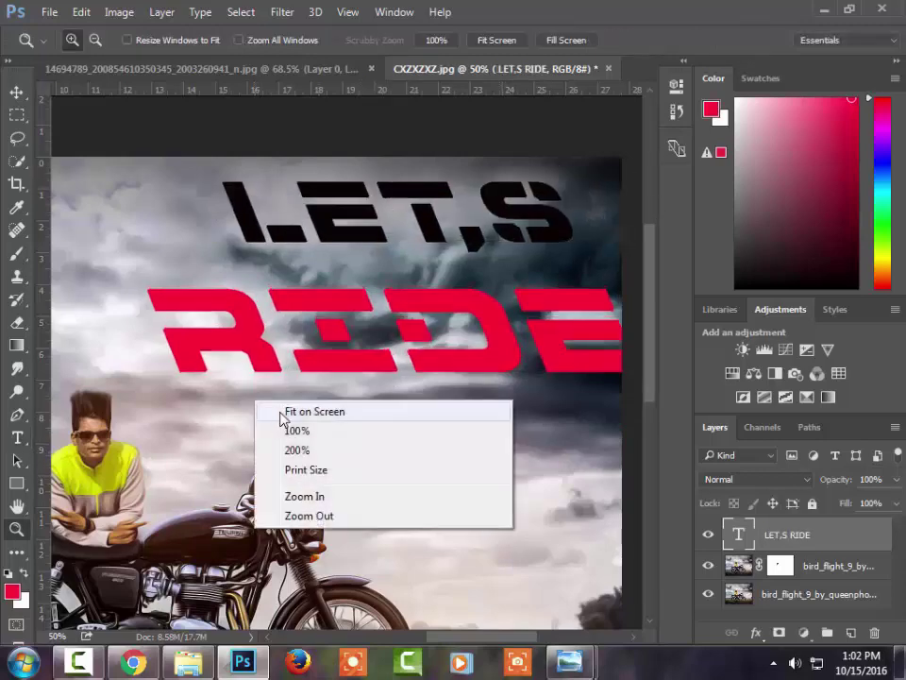
click(283, 412)
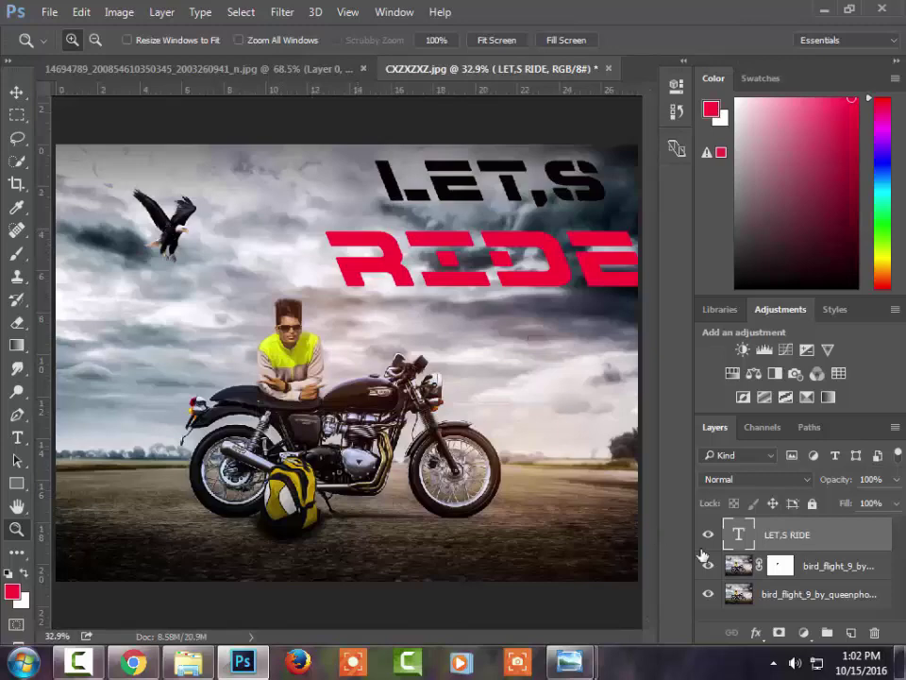
click(17, 114)
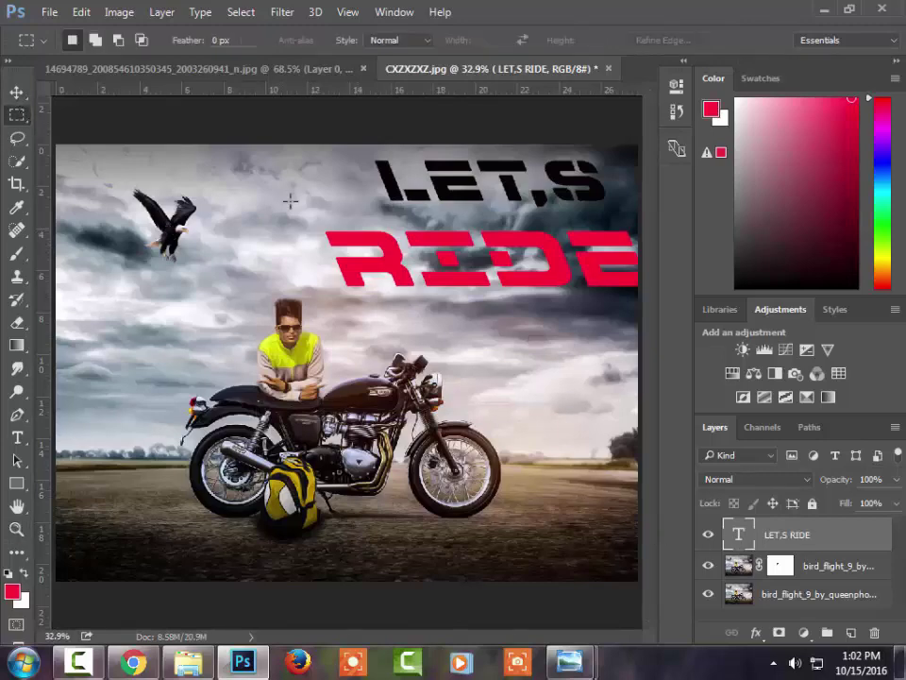
right_click(355, 211)
click(420, 387)
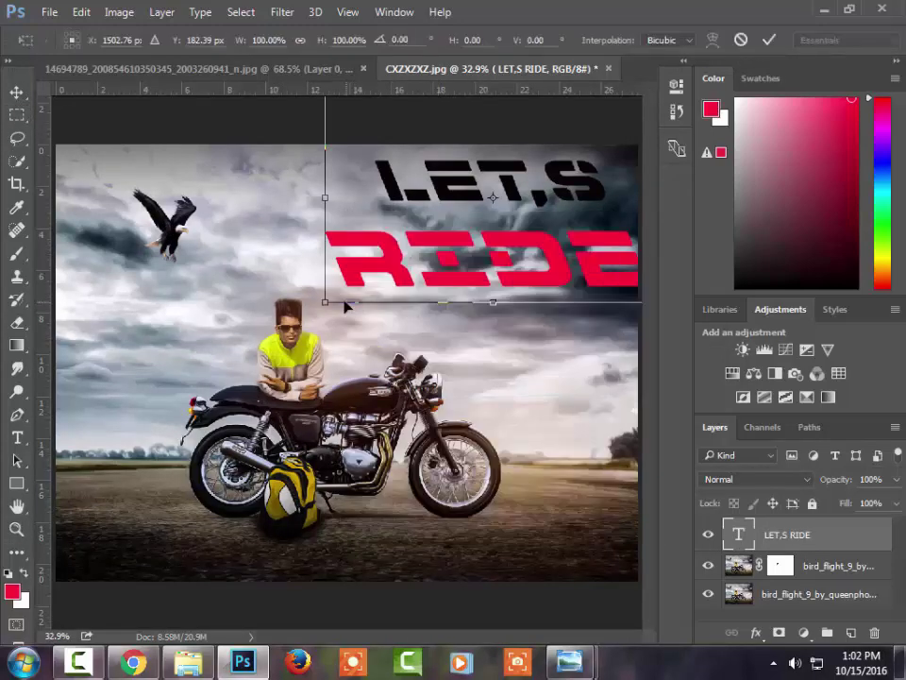
drag(322, 298, 356, 279)
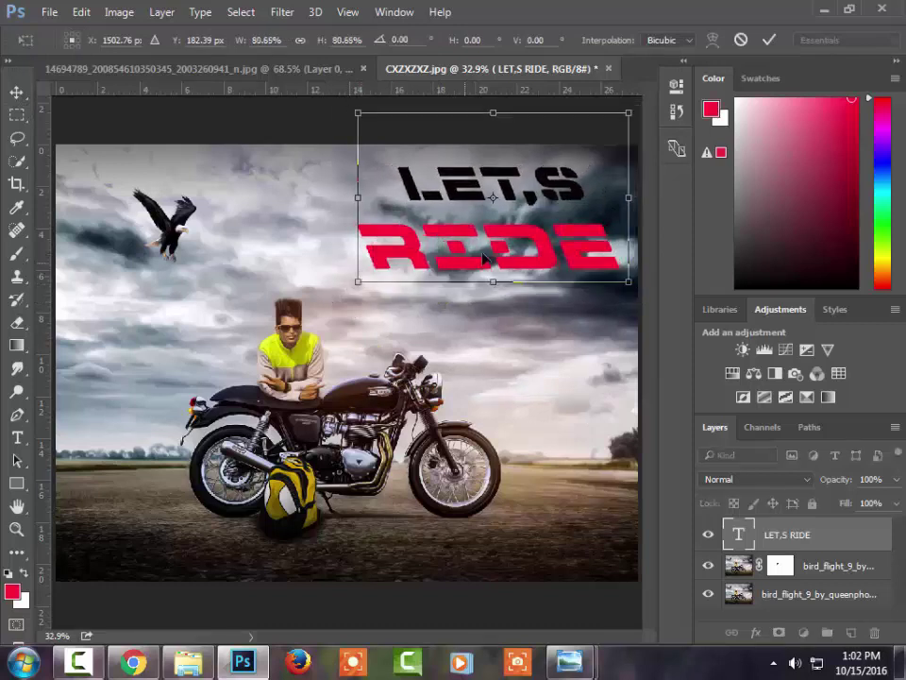
mouse_move(489, 245)
mouse_down()
mouse_move(502, 248)
mouse_move(334, 250)
mouse_move(345, 248)
mouse_up()
key(Return)
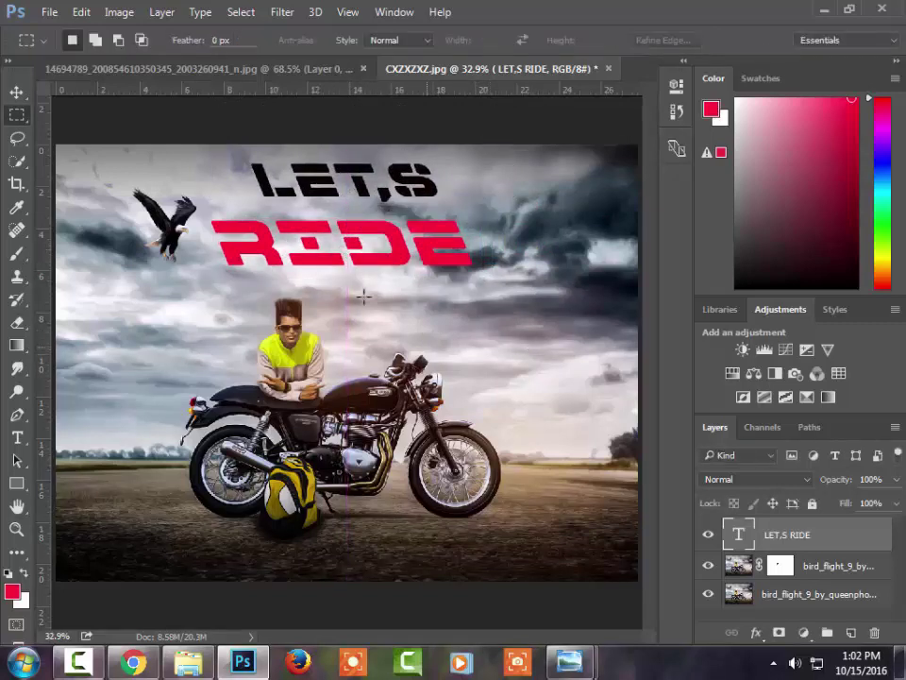
- Merge all visible layers into one and pick a cyan brush colour
click(79, 660)
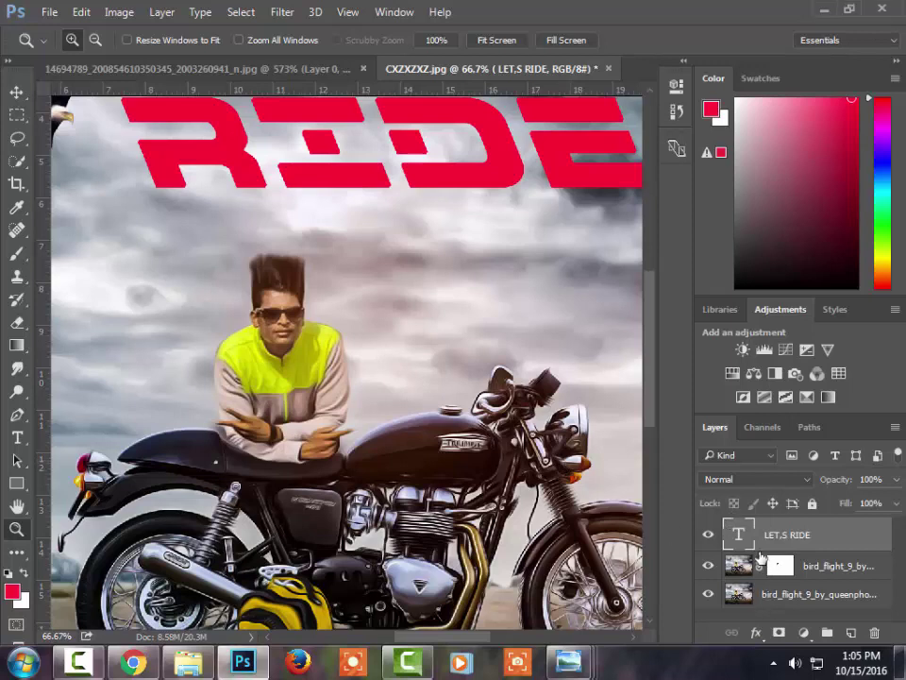
key(ctrl+shift+e)
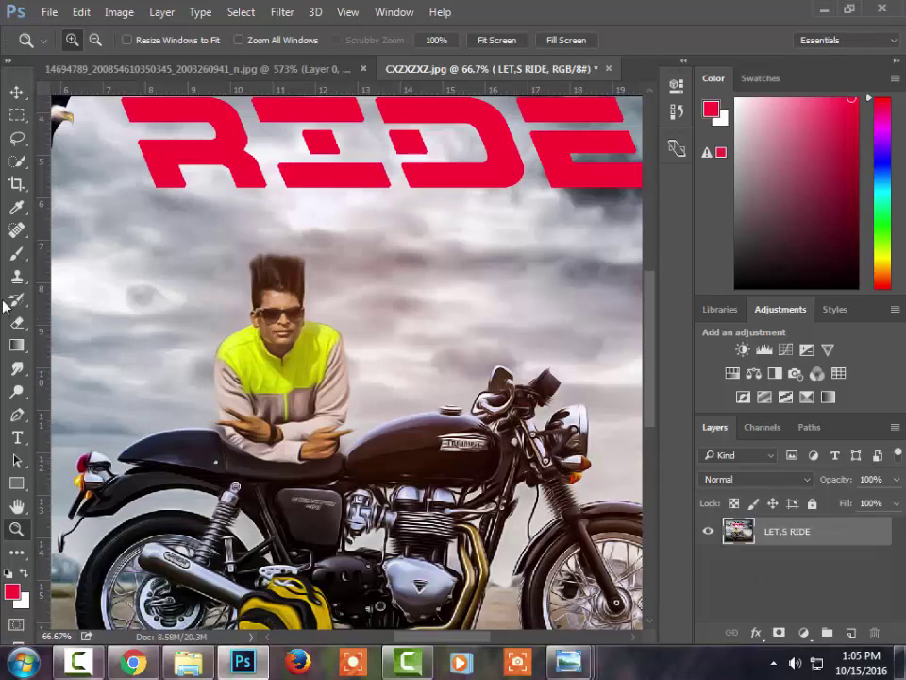
key(b)
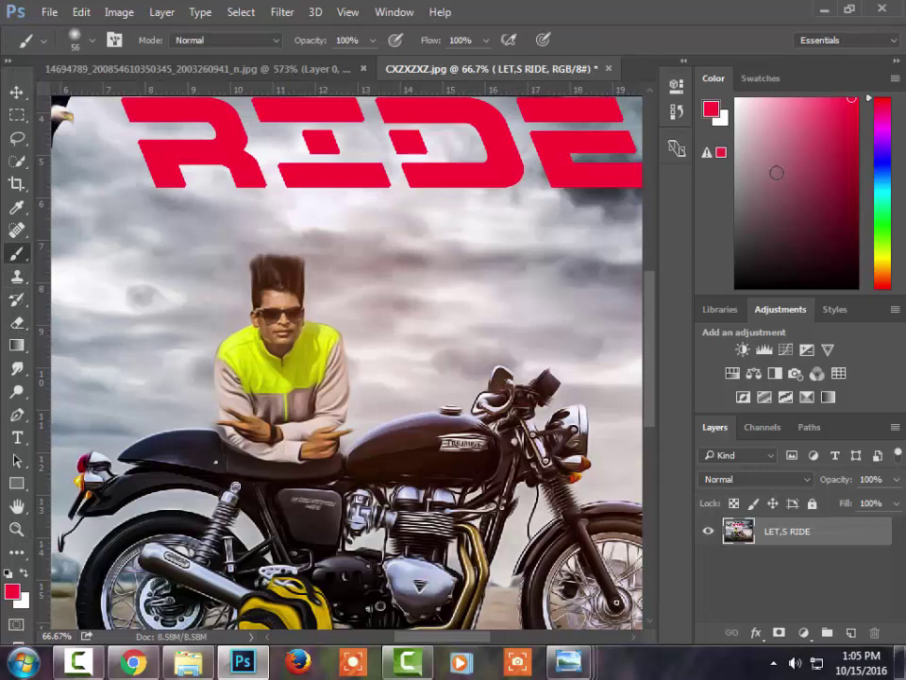
click(869, 195)
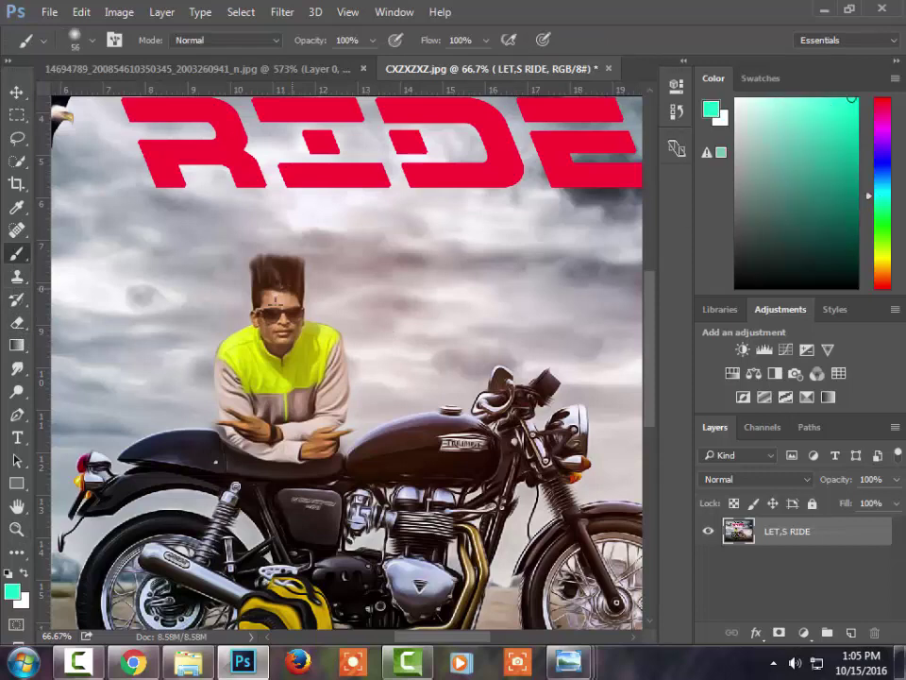
- Paint a soft 34 px cyan glow on the left sunglass lens
right_click(269, 332)
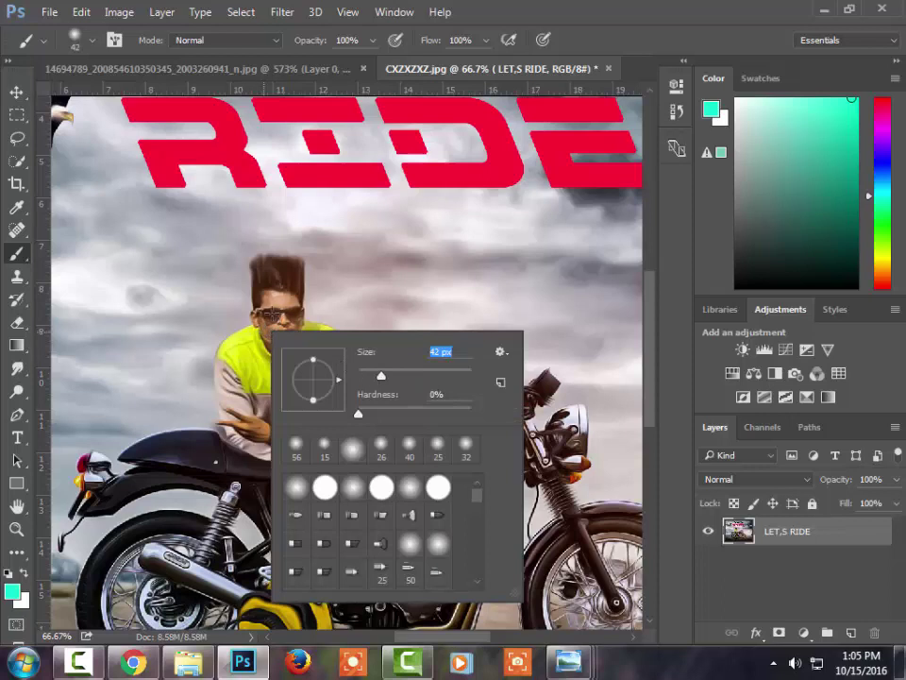
click(271, 315)
key(ctrl+z)
right_click(302, 325)
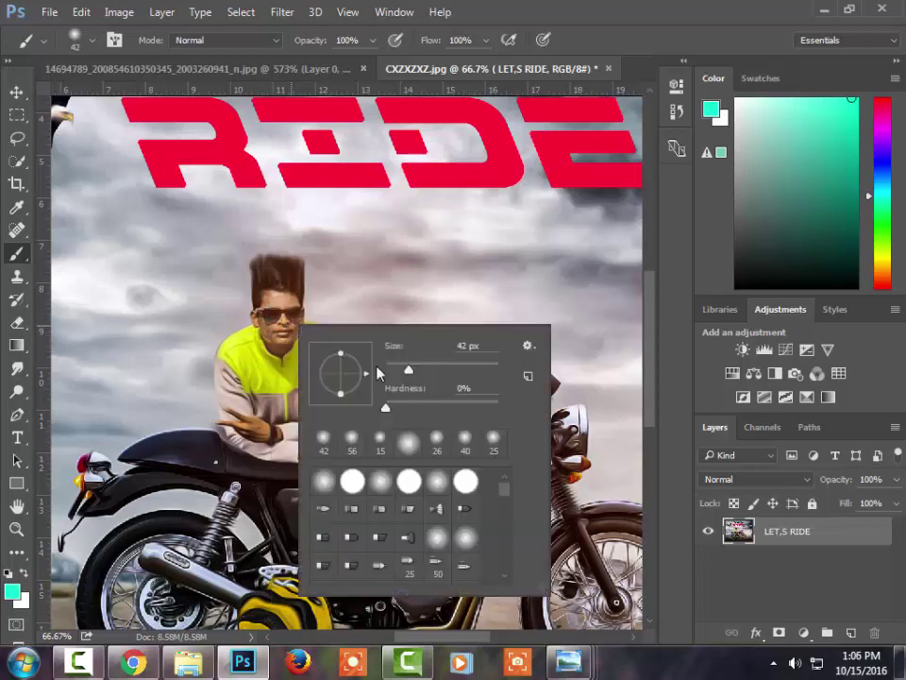
drag(405, 367, 401, 367)
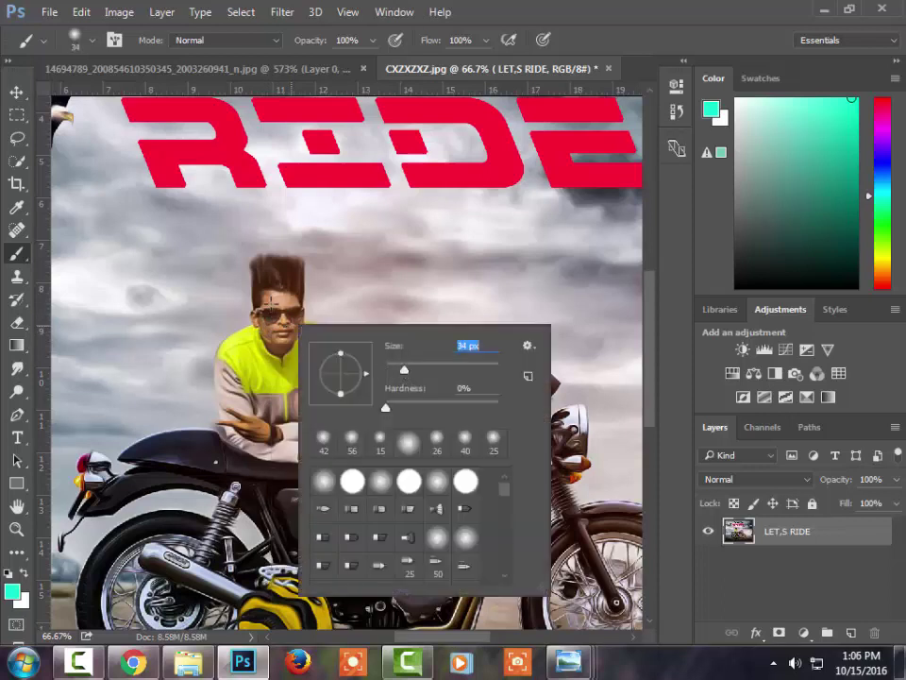
click(271, 315)
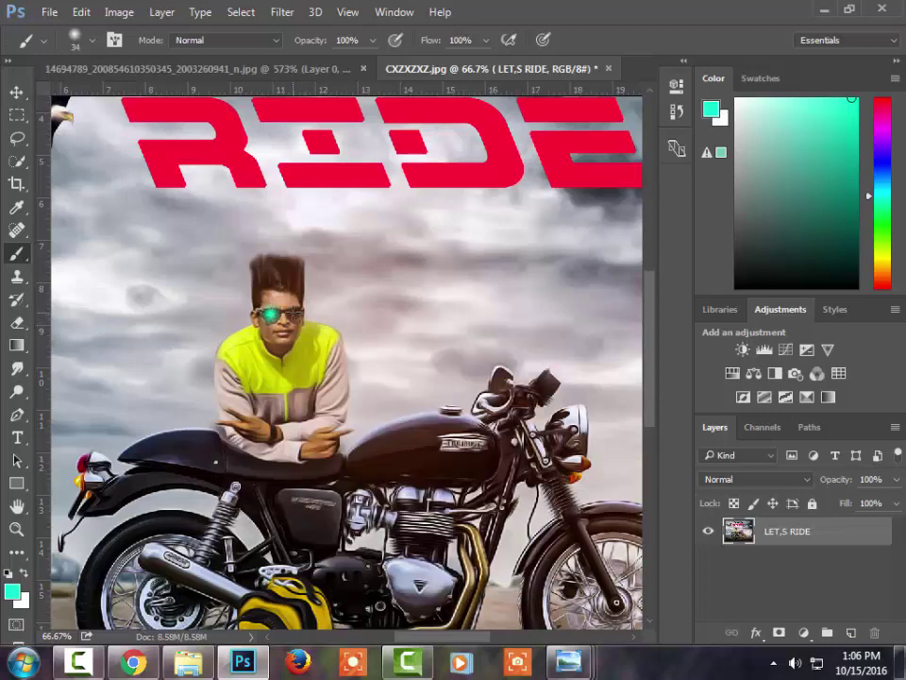
key(z)
right_click(329, 340)
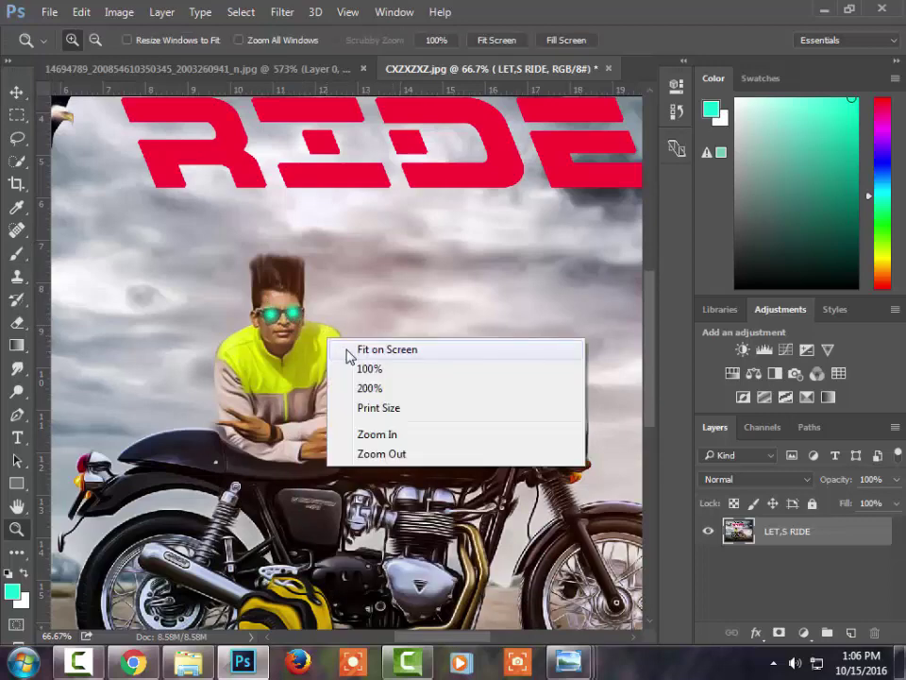
click(402, 352)
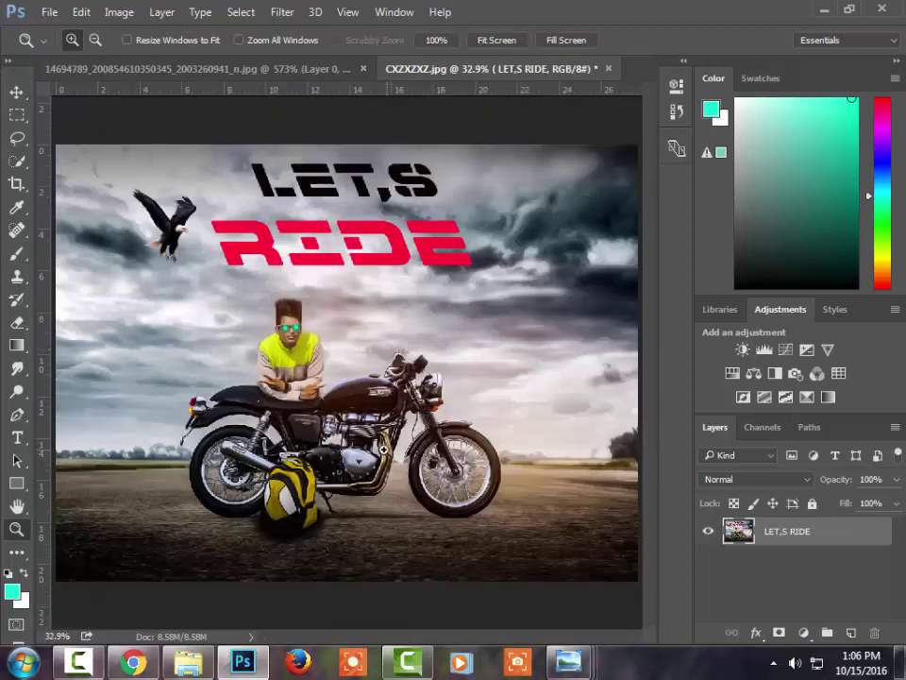
click(316, 357)
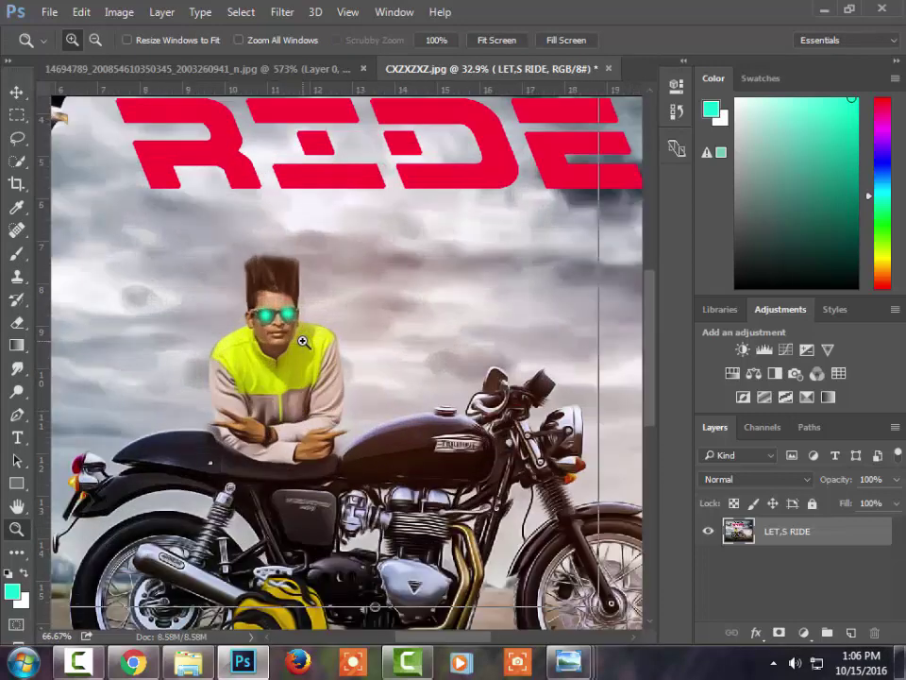
click(303, 342)
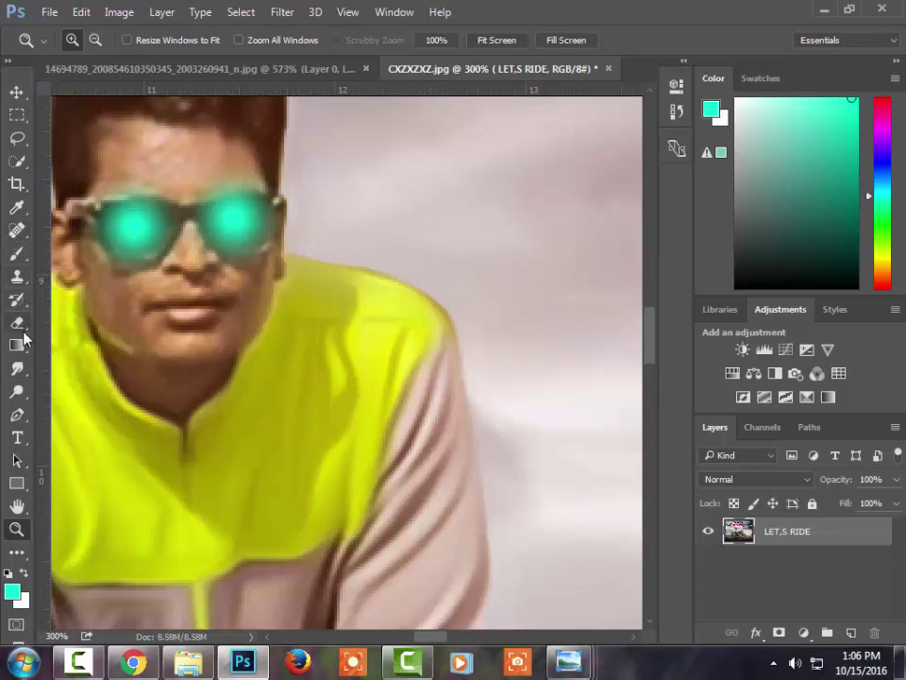
key(e)
drag(124, 177, 136, 180)
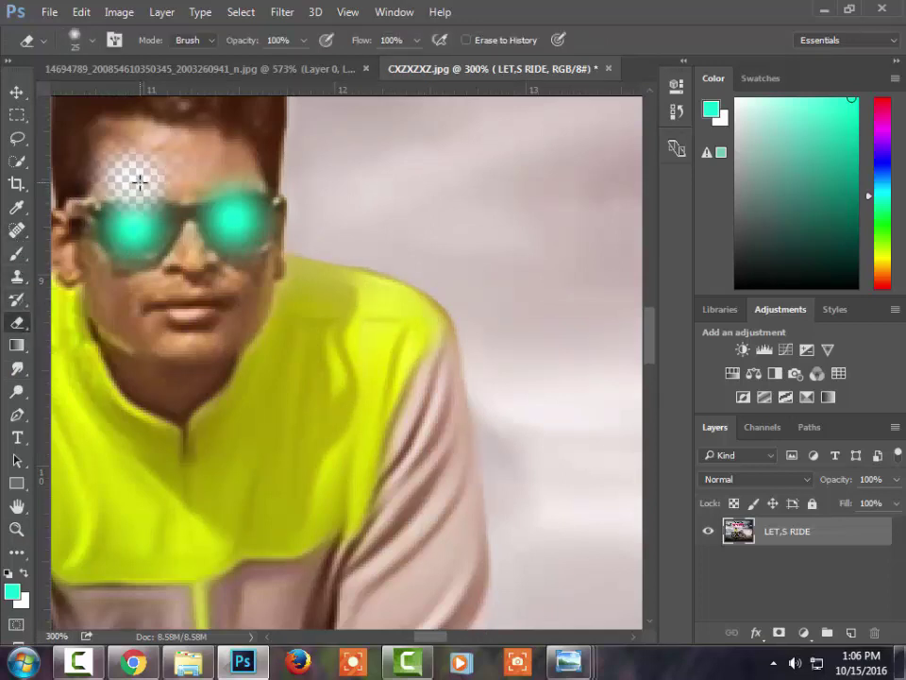
key(ctrl+z)
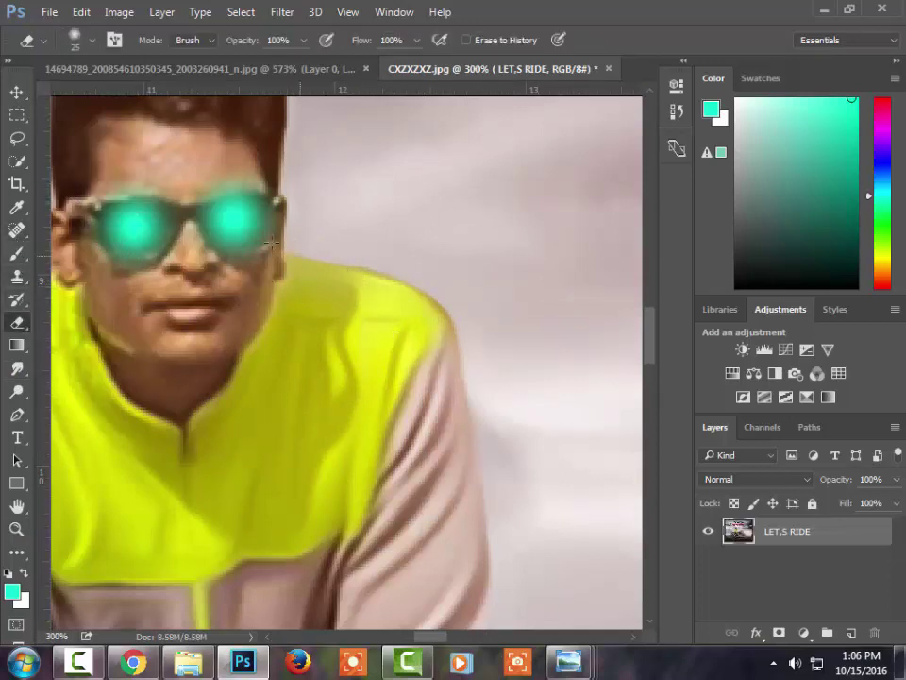
key(z)
right_click(195, 241)
click(226, 253)
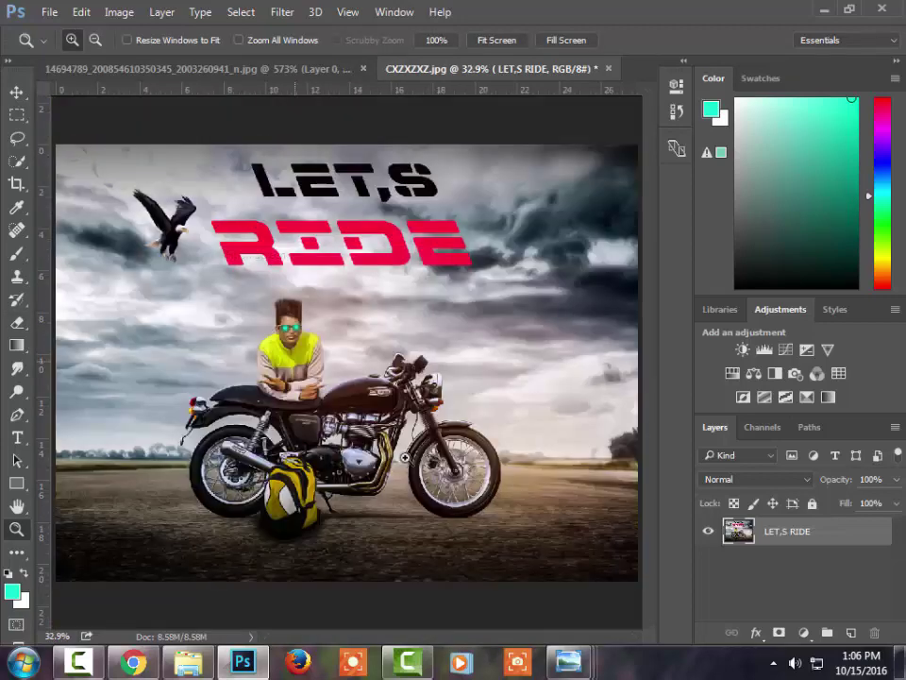